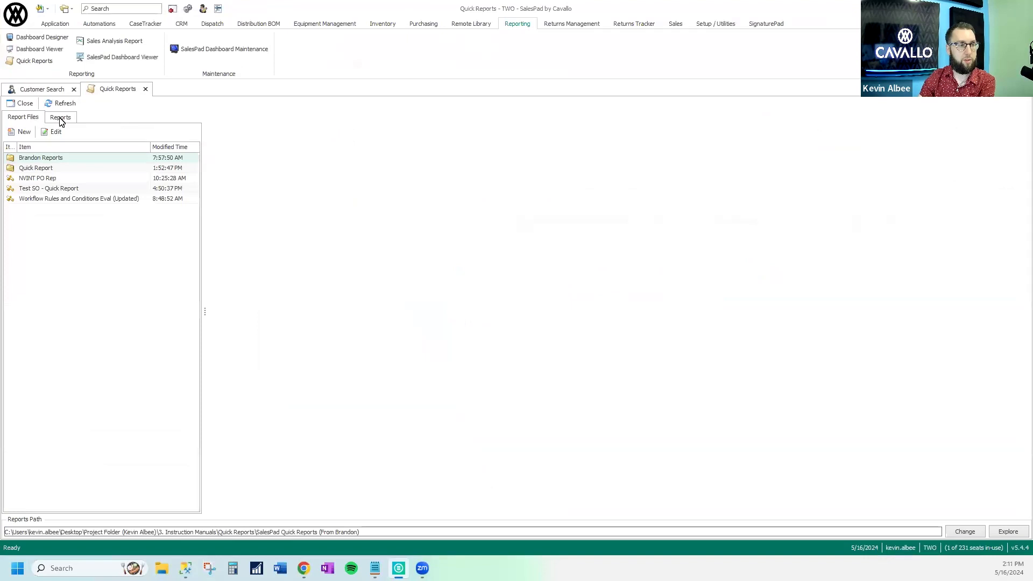
Compare the saved reports list with the report files list in Quick Reports.
{"action": "left_click", "coordinate": [60, 117]}
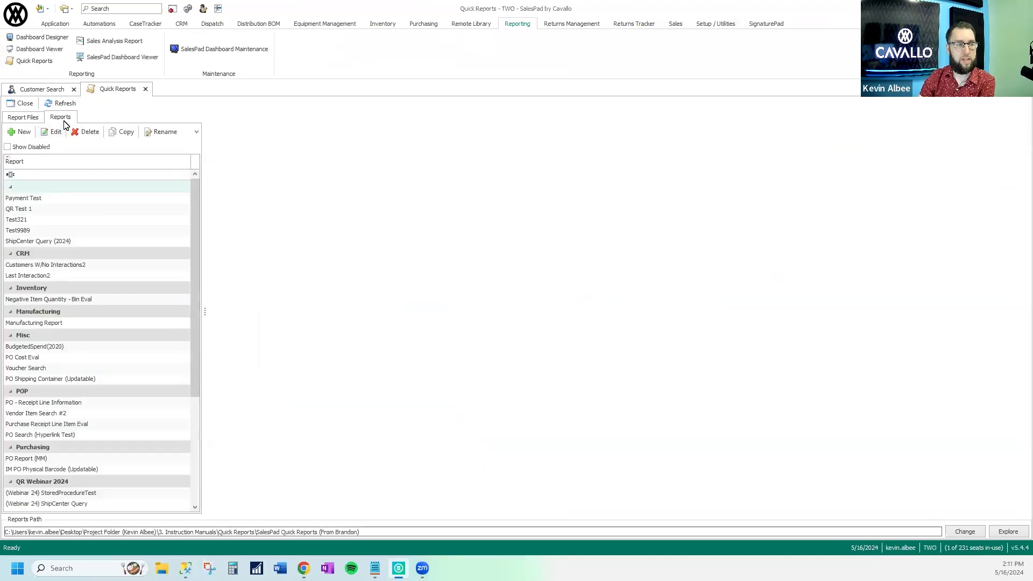
{"action": "left_click", "coordinate": [31, 119]}
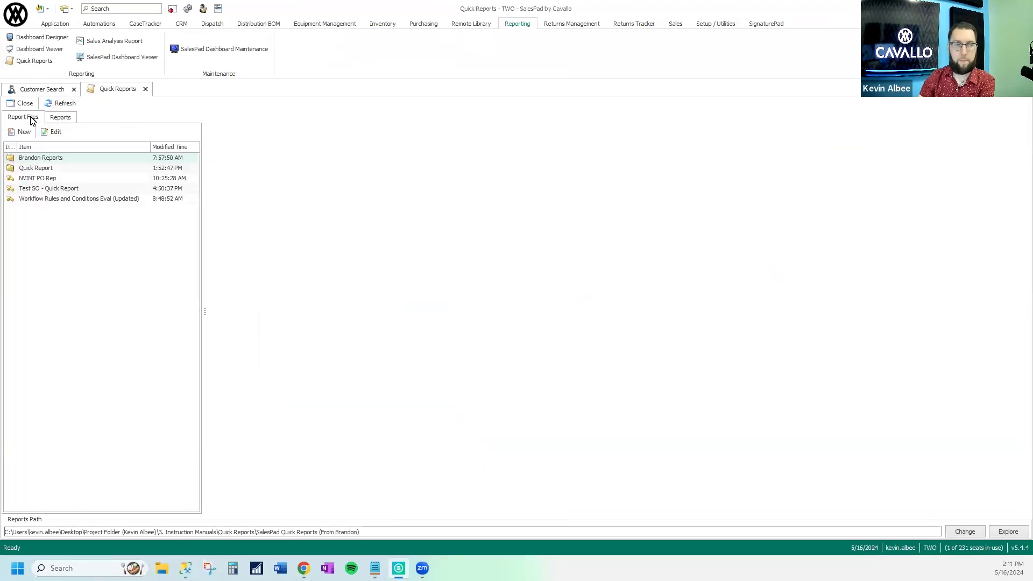
{"action": "left_click", "coordinate": [60, 118]}
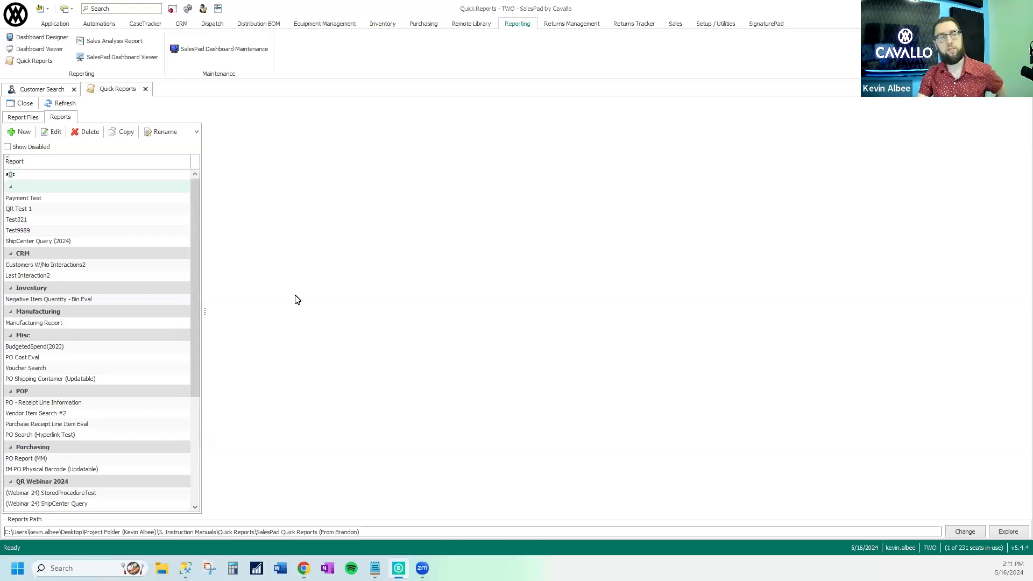
{"action": "left_click", "coordinate": [29, 118]}
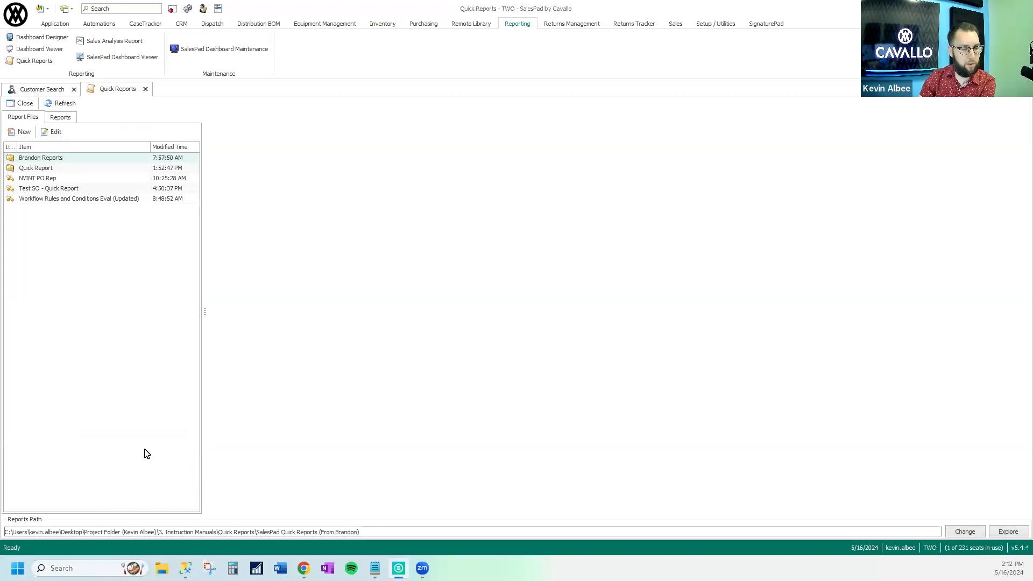
Explore the Quick Reports path folder, and select the Test SO - Quick Report file in the report files list.
{"action": "left_click", "coordinate": [1005, 531]}
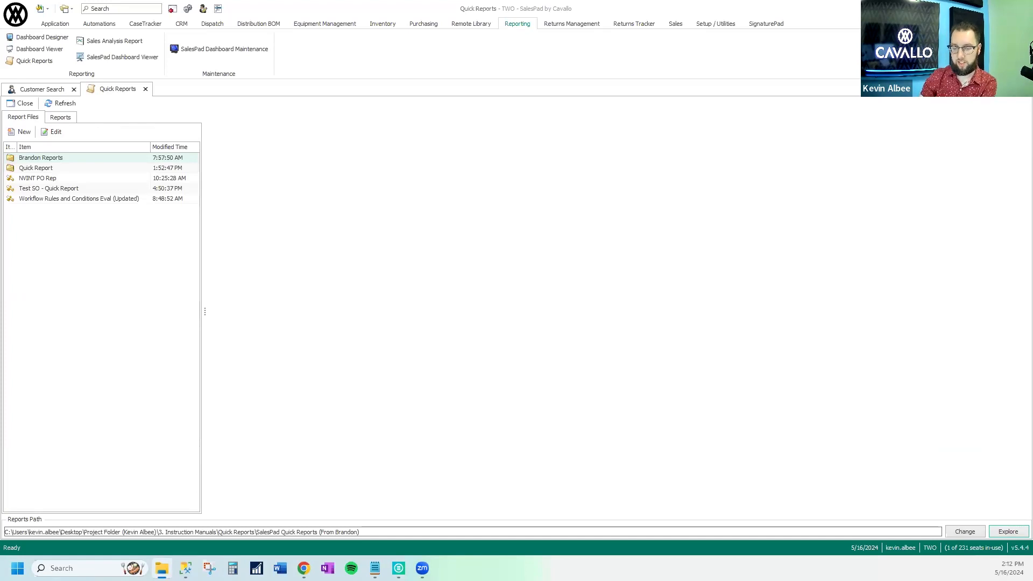
{"action": "left_click", "coordinate": [150, 252]}
{"action": "left_click", "coordinate": [88, 191]}
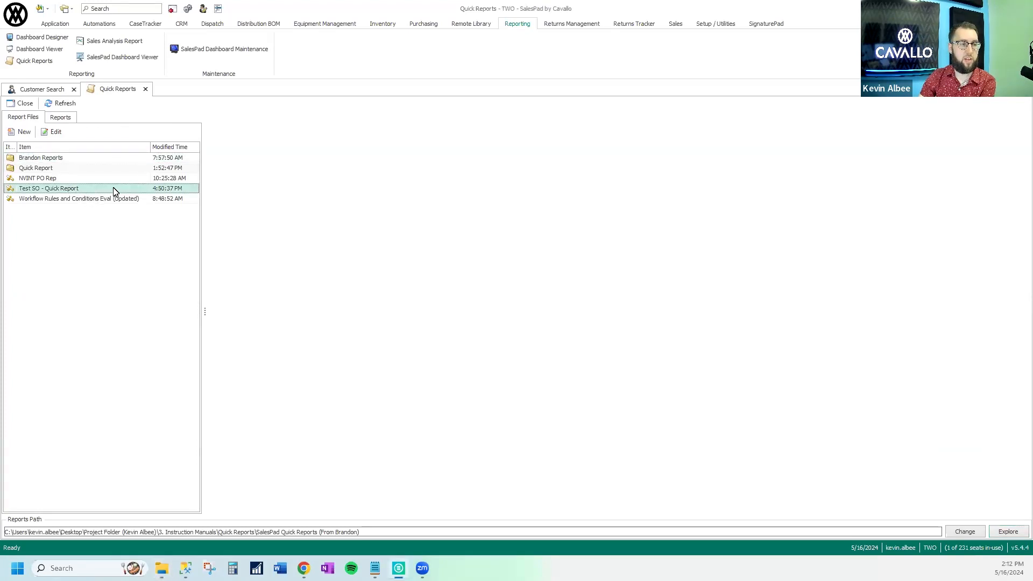
Show the saved reports in a slightly wider list and look through the CRM, Inventory, Manufacturing and Misc categories.
{"action": "left_click", "coordinate": [61, 118]}
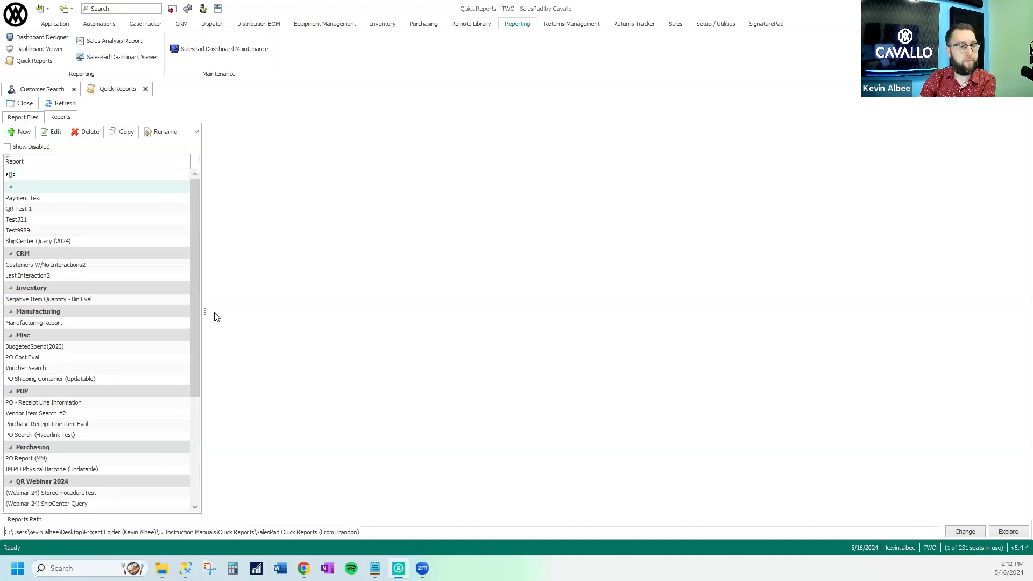
{"action": "left_click_drag", "start_coordinate": [208, 313], "coordinate": [217, 312]}
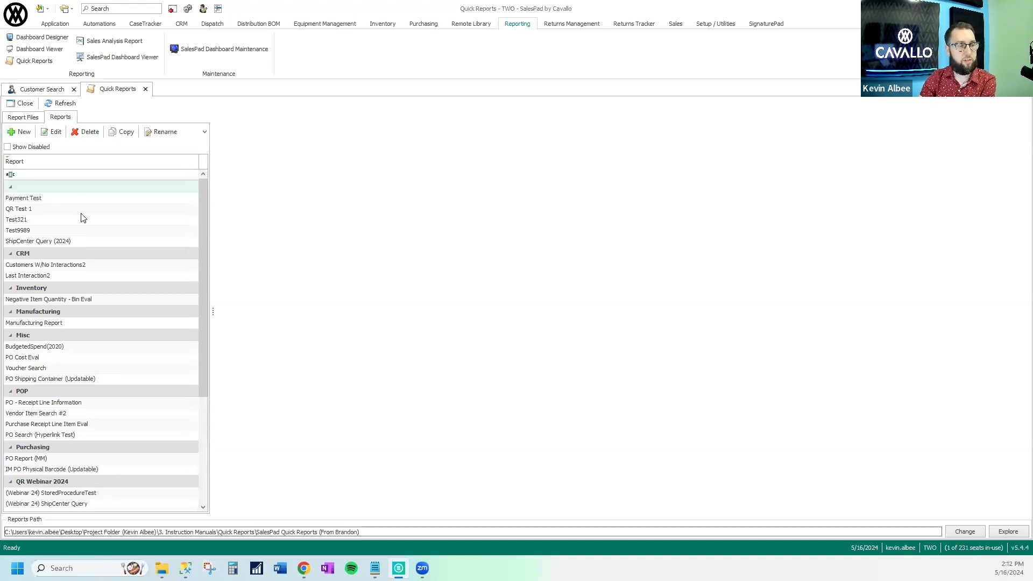
{"action": "left_click", "coordinate": [57, 253]}
{"action": "left_click", "coordinate": [87, 288]}
{"action": "left_click", "coordinate": [89, 315]}
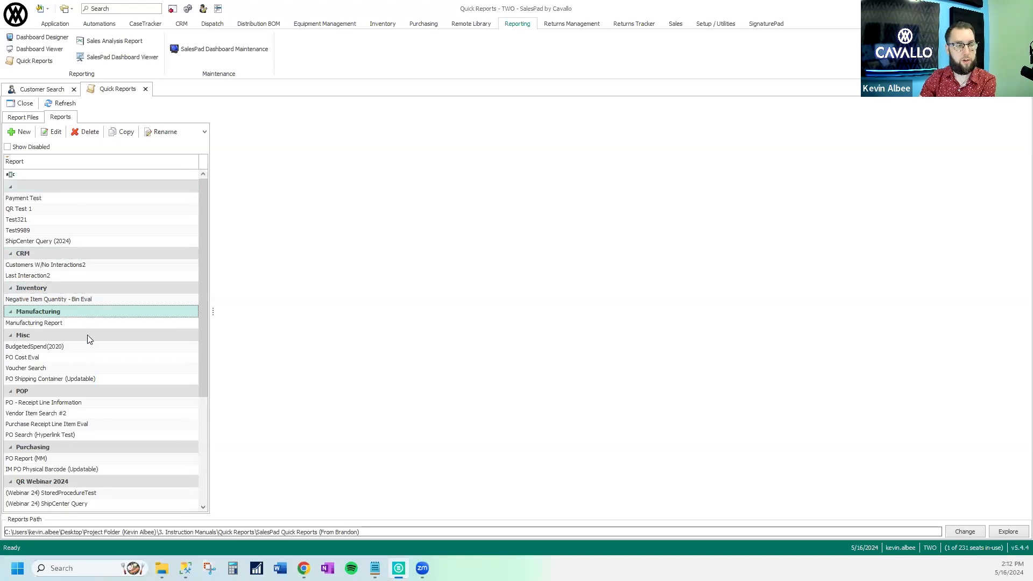
{"action": "left_click", "coordinate": [87, 335]}
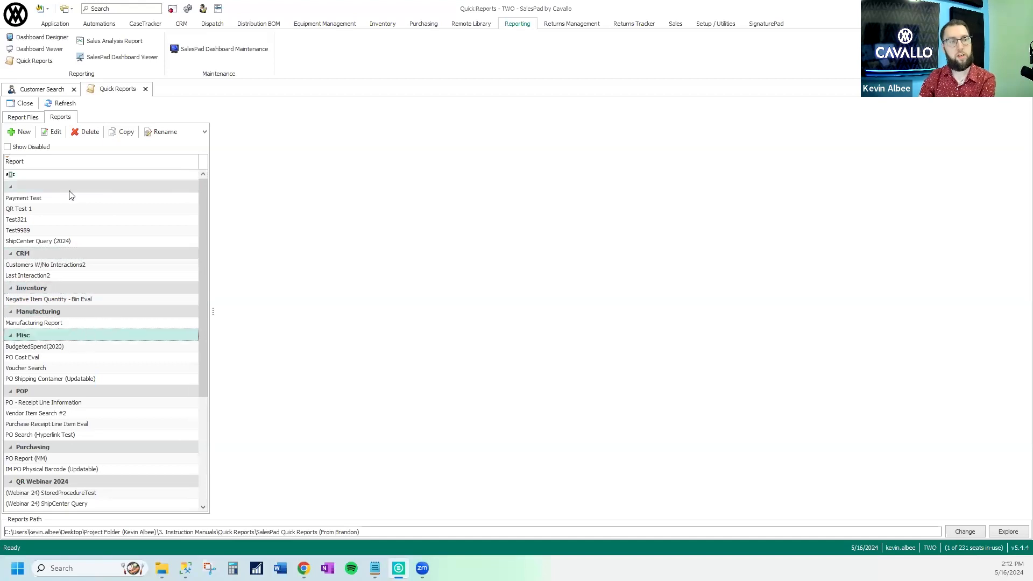
{"action": "left_click", "coordinate": [21, 132]}
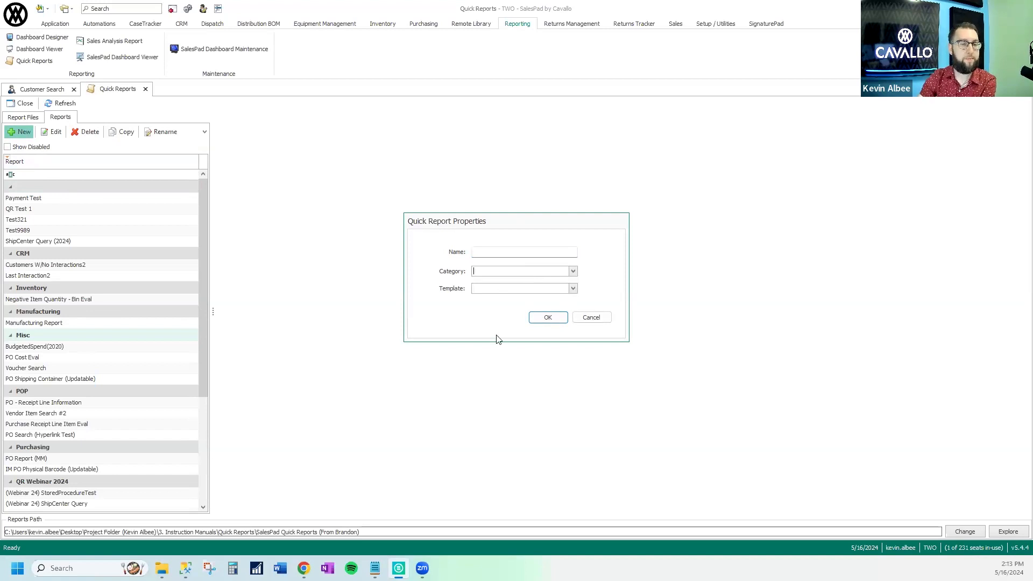
{"action": "left_click", "coordinate": [609, 318]}
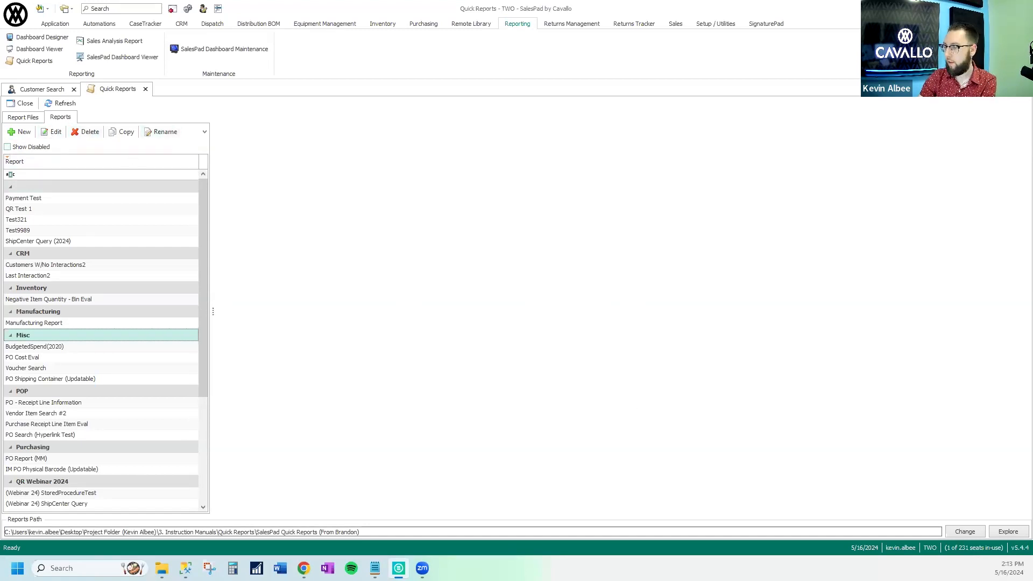
{"action": "key", "text": "alt+Tab"}
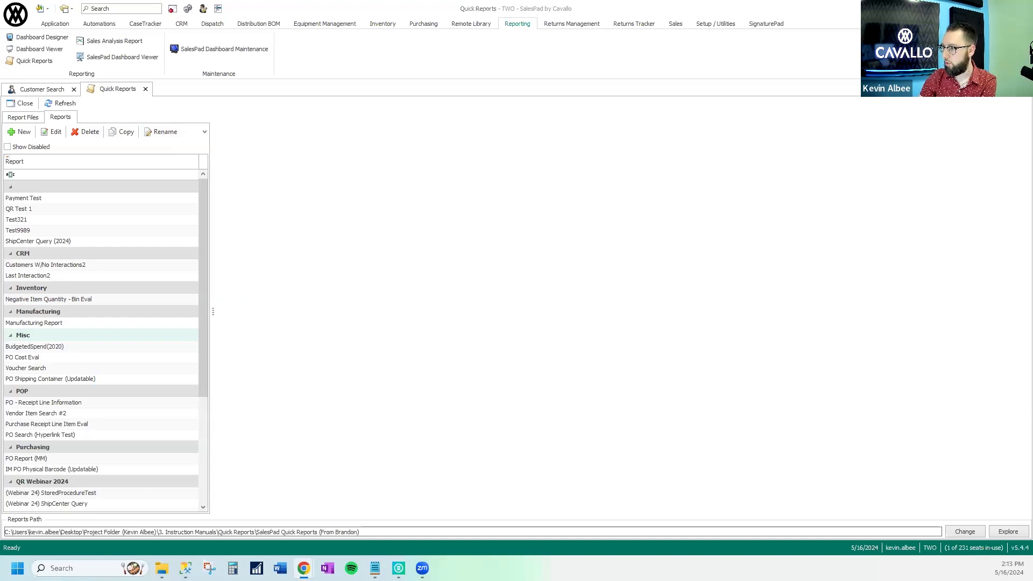
{"action": "left_click", "coordinate": [456, 178]}
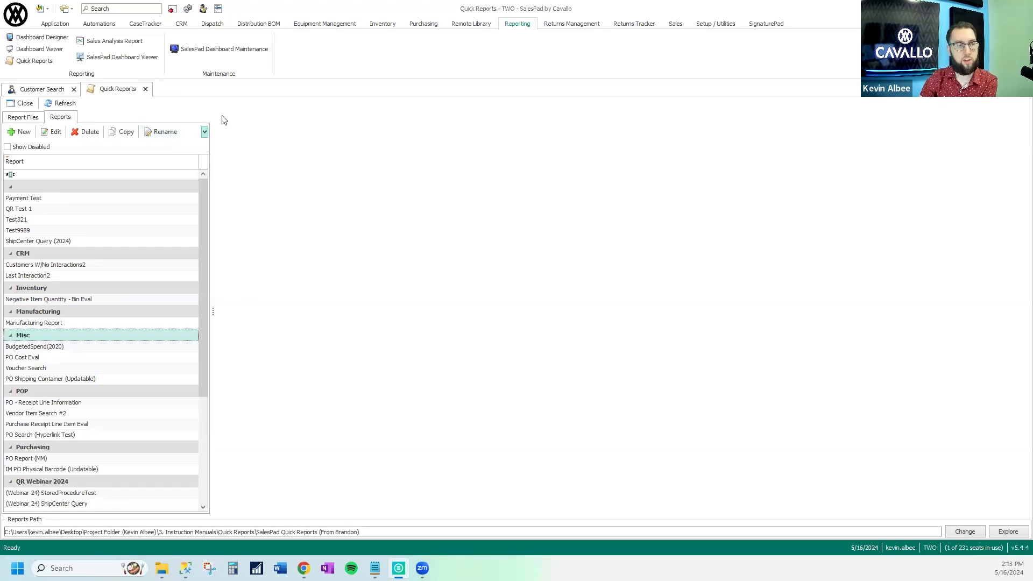
Open the security settings for Quick Reports and widen the area showing its settings.
{"action": "right_click", "coordinate": [121, 92]}
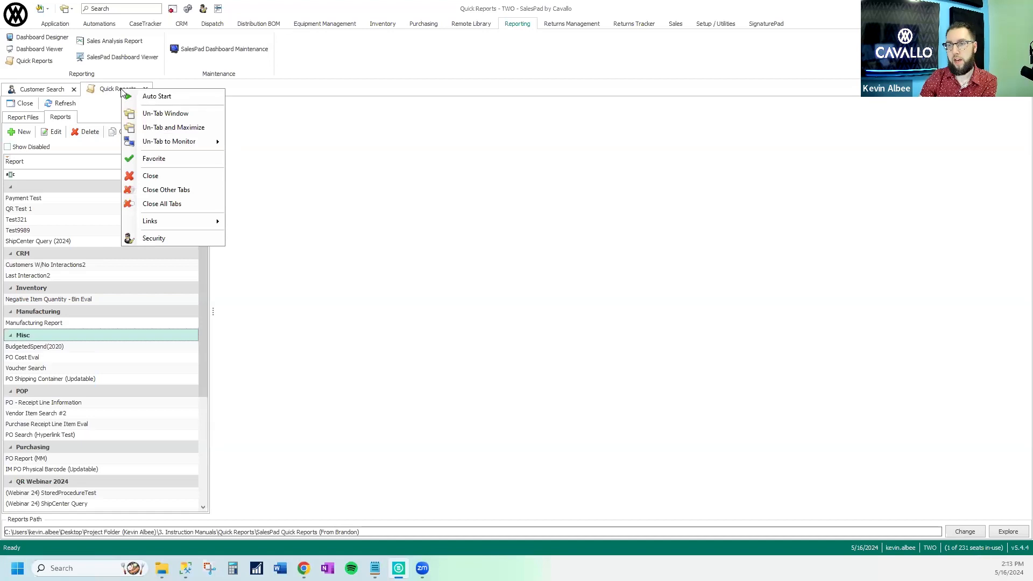
{"action": "left_click", "coordinate": [177, 238]}
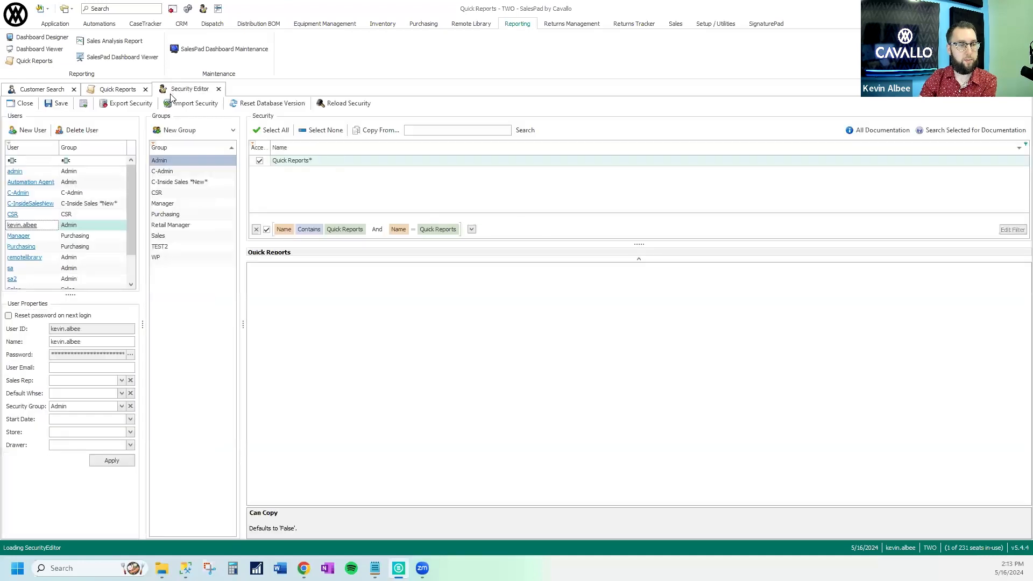
{"action": "left_click_drag", "start_coordinate": [243, 325], "coordinate": [228, 325]}
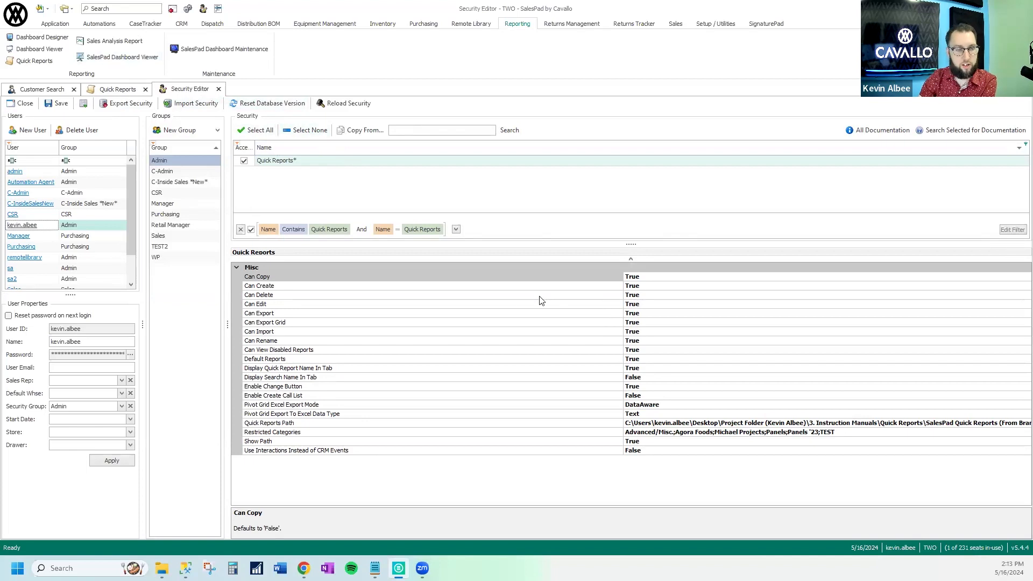
Review the Can Copy, Can Create, Can Export Grid and Restricted Categories security settings for Quick Reports.
{"action": "left_click", "coordinate": [338, 278]}
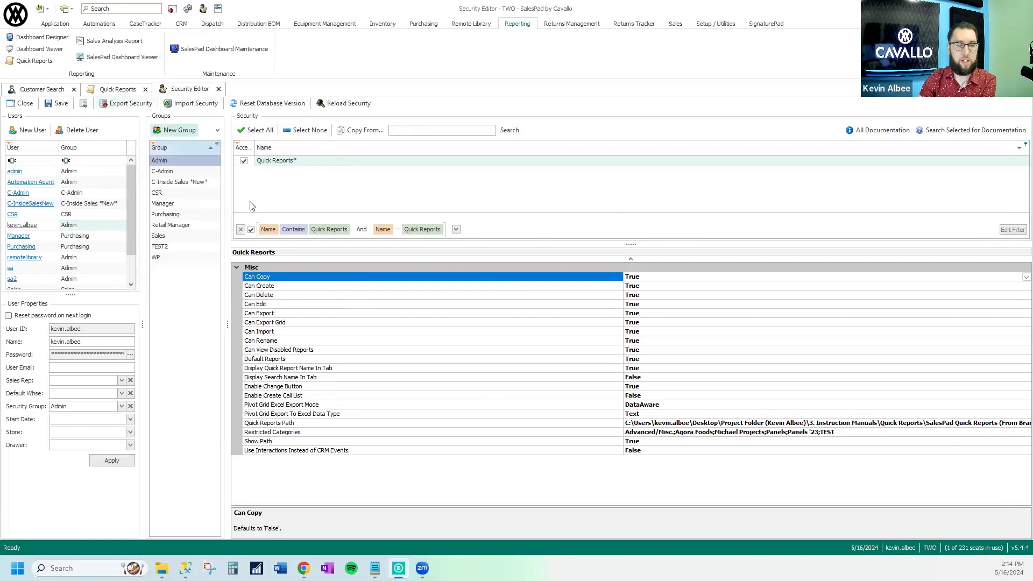
{"action": "left_click", "coordinate": [299, 287]}
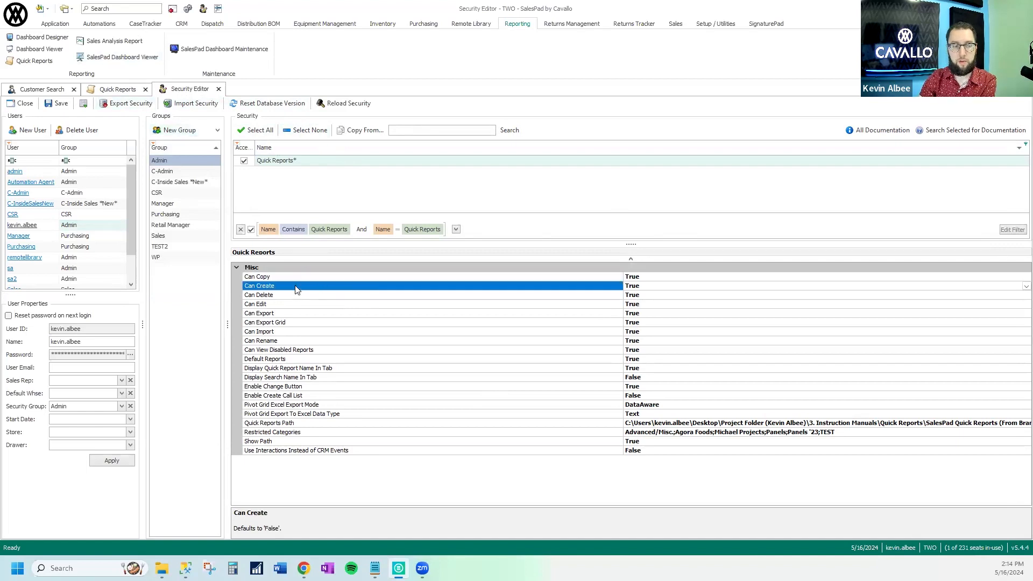
{"action": "left_click_drag", "start_coordinate": [299, 311], "coordinate": [310, 326]}
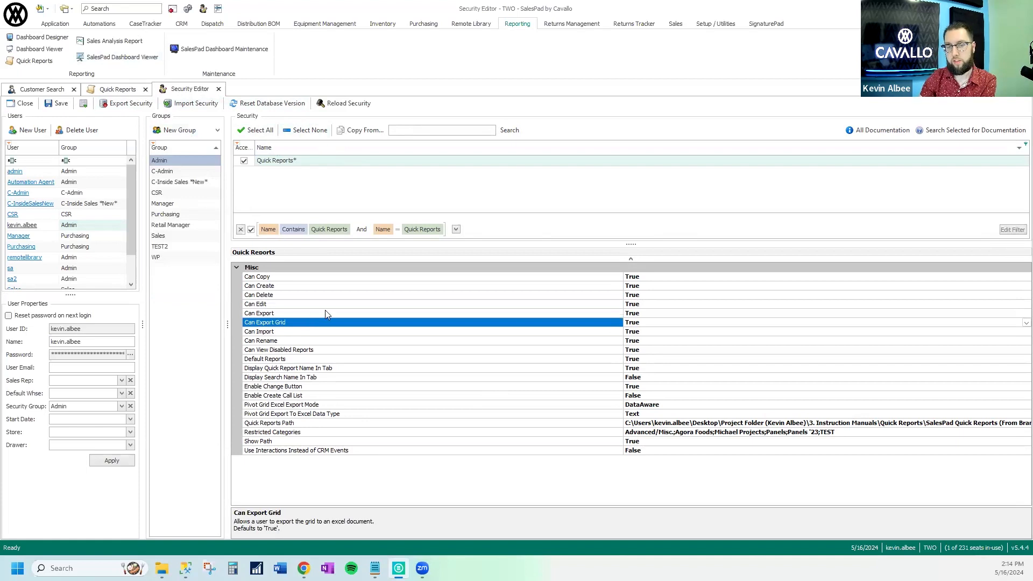
{"action": "left_click", "coordinate": [364, 431]}
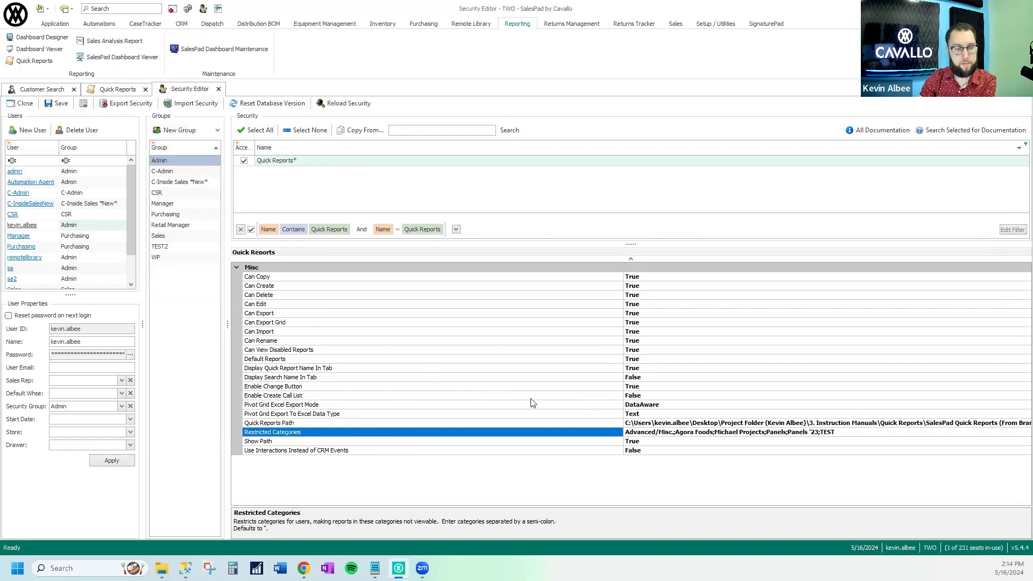
Return to Quick Reports and look through the categories in the saved reports list.
{"action": "left_click", "coordinate": [118, 89]}
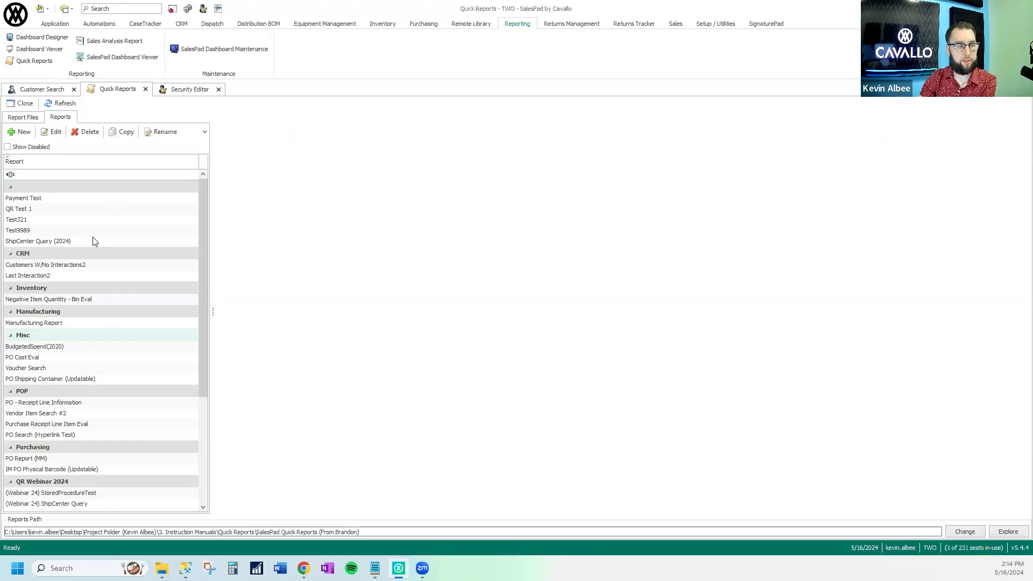
{"action": "scroll", "coordinate": [99, 277], "scroll_direction": "down", "scroll_amount": 5}
{"action": "scroll", "coordinate": [102, 296], "scroll_direction": "up", "scroll_amount": 5}
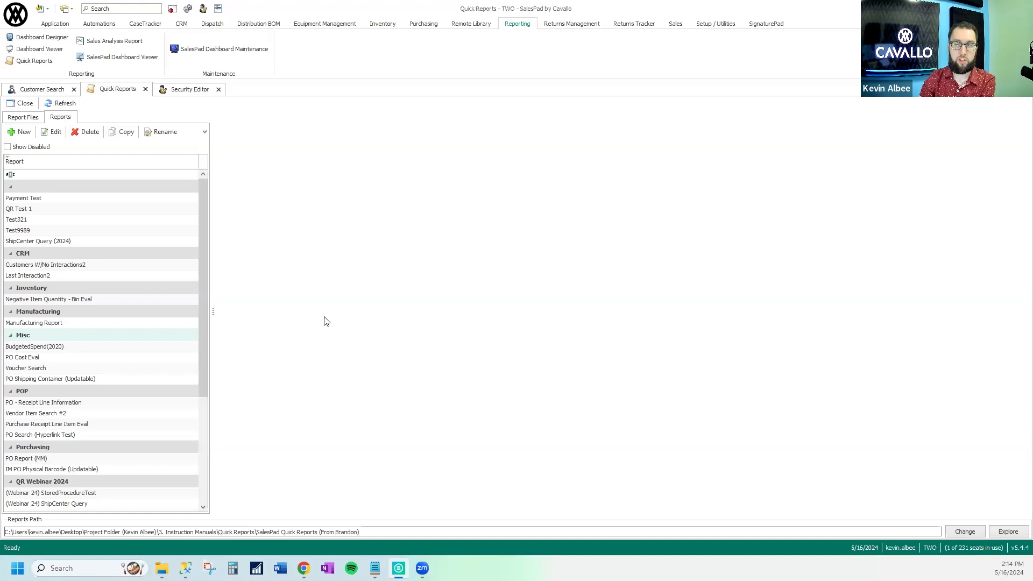
Examine the Restricted Categories setting in the Security Editor and widen the setting name column.
{"action": "left_click", "coordinate": [185, 90]}
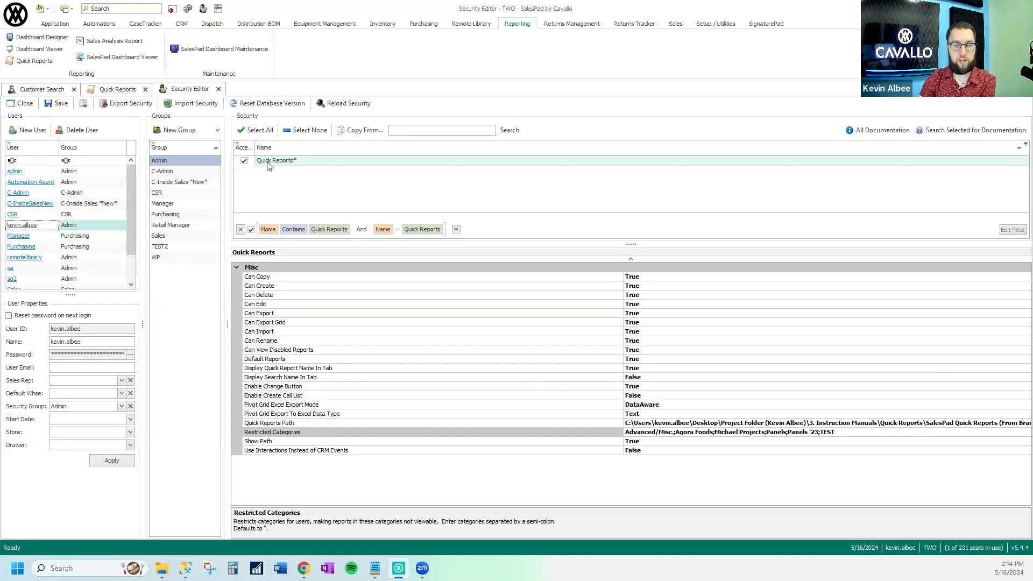
{"action": "left_click", "coordinate": [618, 433]}
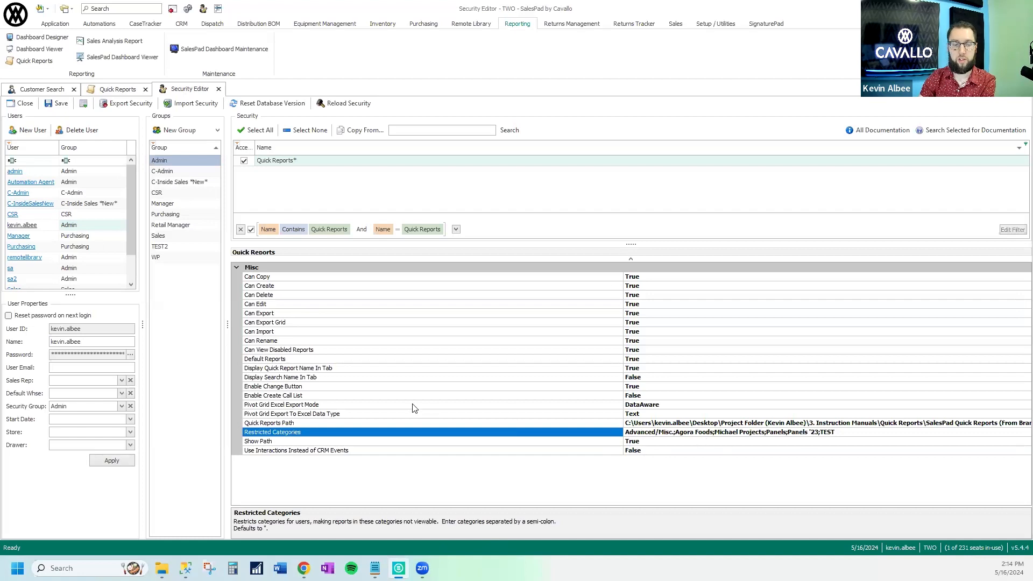
{"action": "left_click_drag", "start_coordinate": [622, 417], "coordinate": [889, 419]}
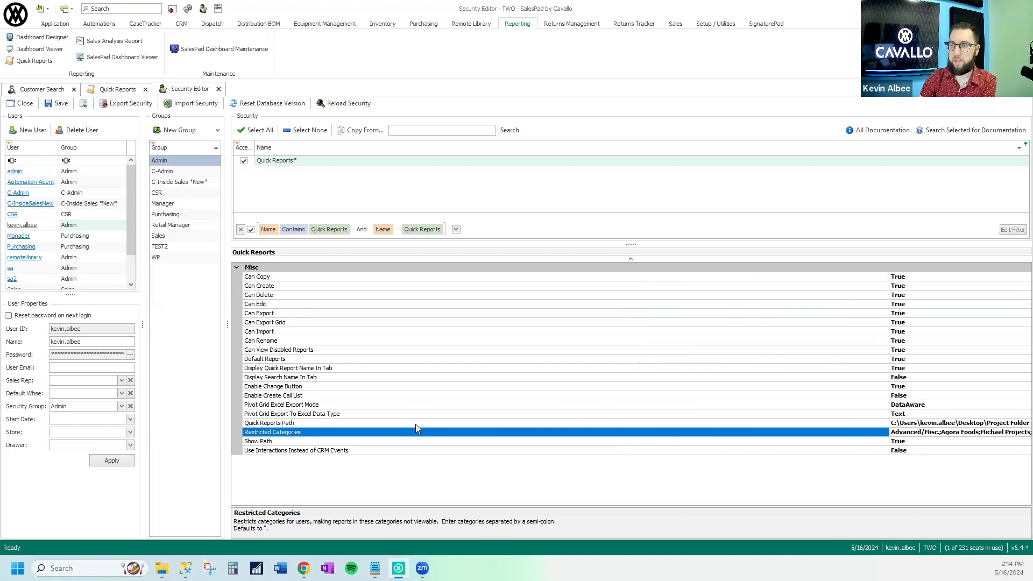
Start a new quick report named Test and assign it to the category Webinar.
{"action": "left_click", "coordinate": [120, 90]}
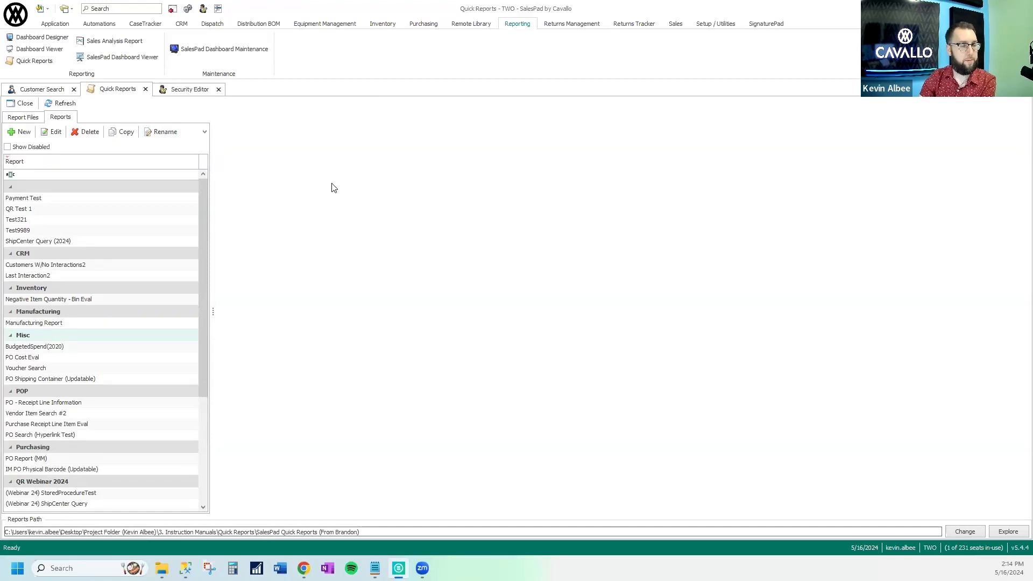
{"action": "left_click", "coordinate": [24, 134]}
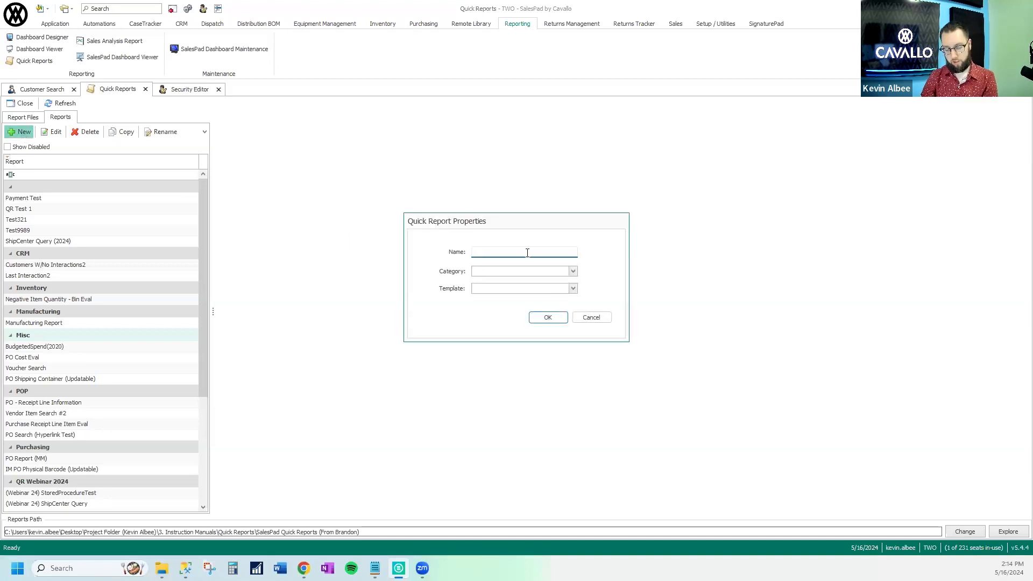
{"action": "left_click", "coordinate": [573, 272]}
{"action": "left_click_drag", "start_coordinate": [578, 330], "coordinate": [577, 330]}
{"action": "left_click", "coordinate": [563, 281]}
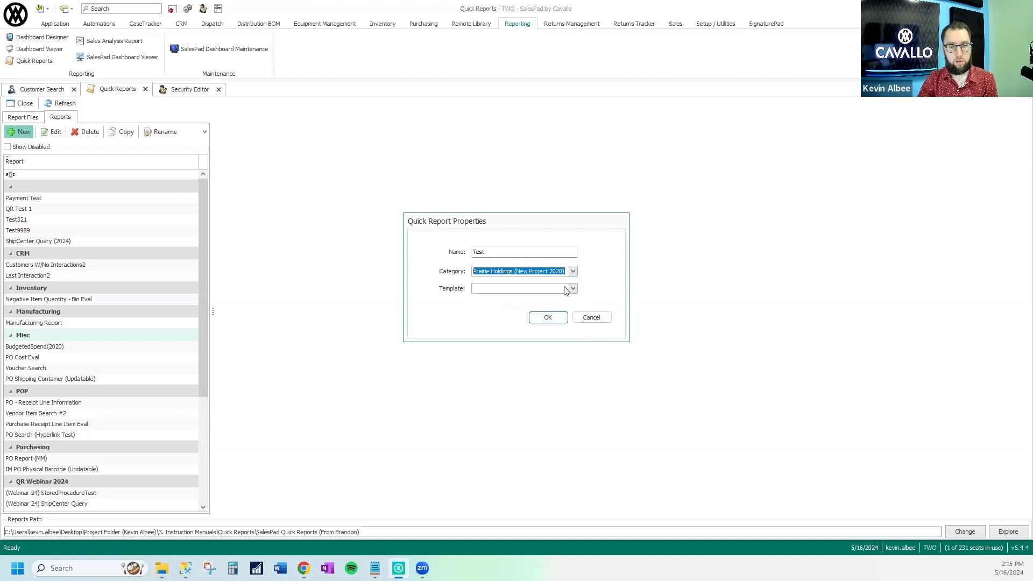
{"action": "type", "text": "Webinar"}
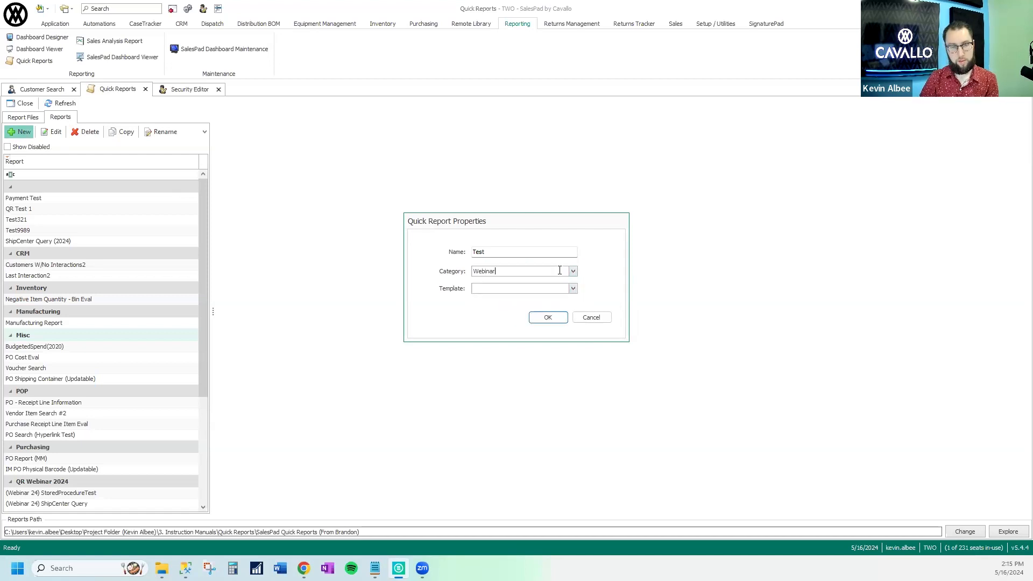
{"action": "key", "text": "Tab"}
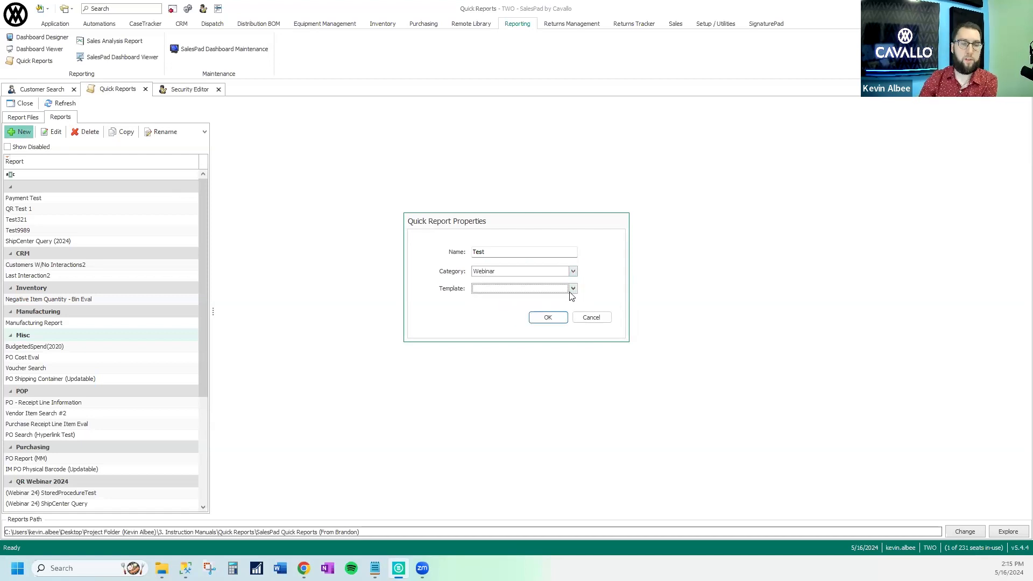
Base the new Test report on the Customer Item Numbers template and create it.
{"action": "left_click", "coordinate": [574, 289]}
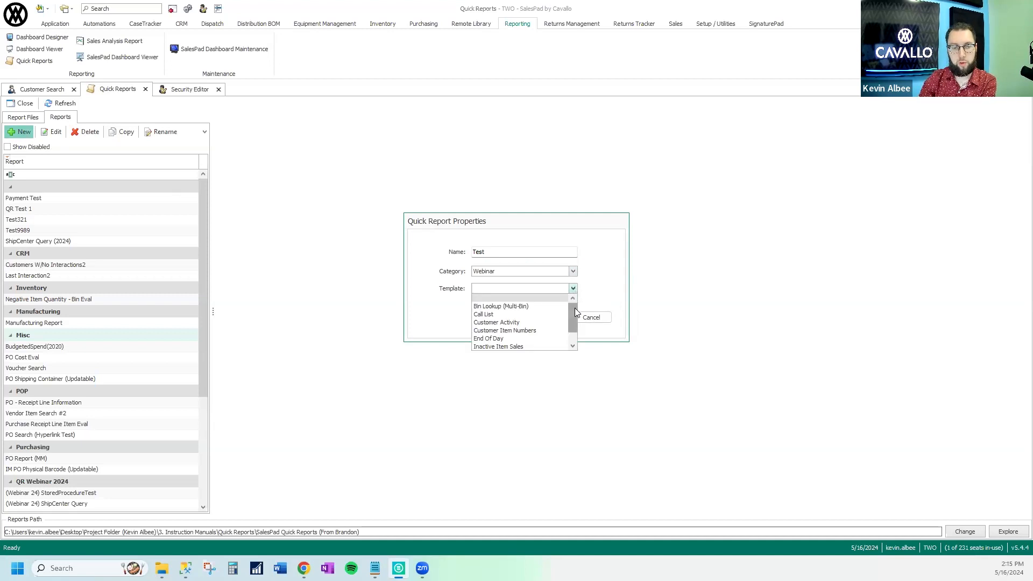
{"action": "left_click_drag", "start_coordinate": [576, 312], "coordinate": [575, 322]}
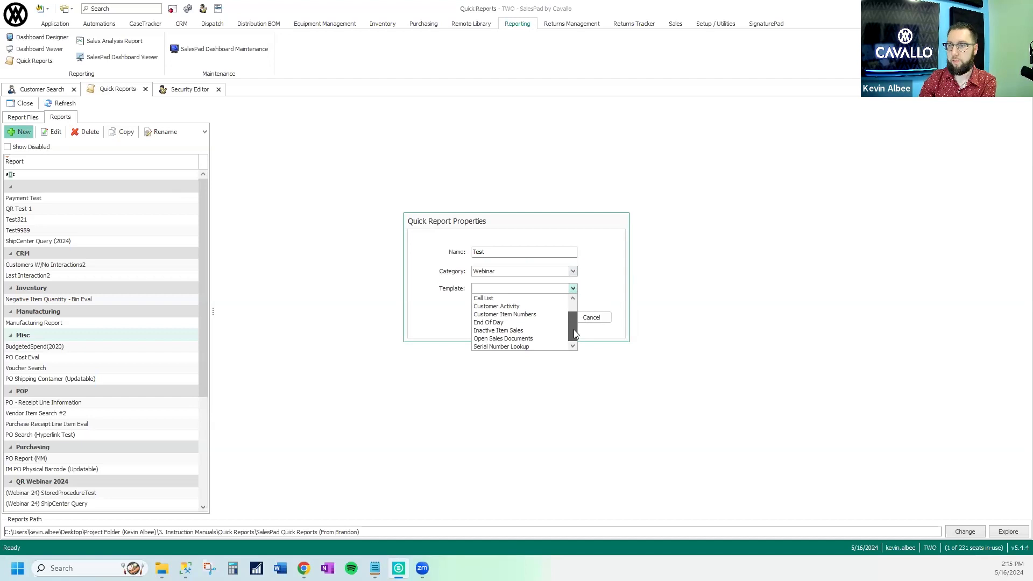
{"action": "left_click_drag", "start_coordinate": [574, 333], "coordinate": [575, 304]}
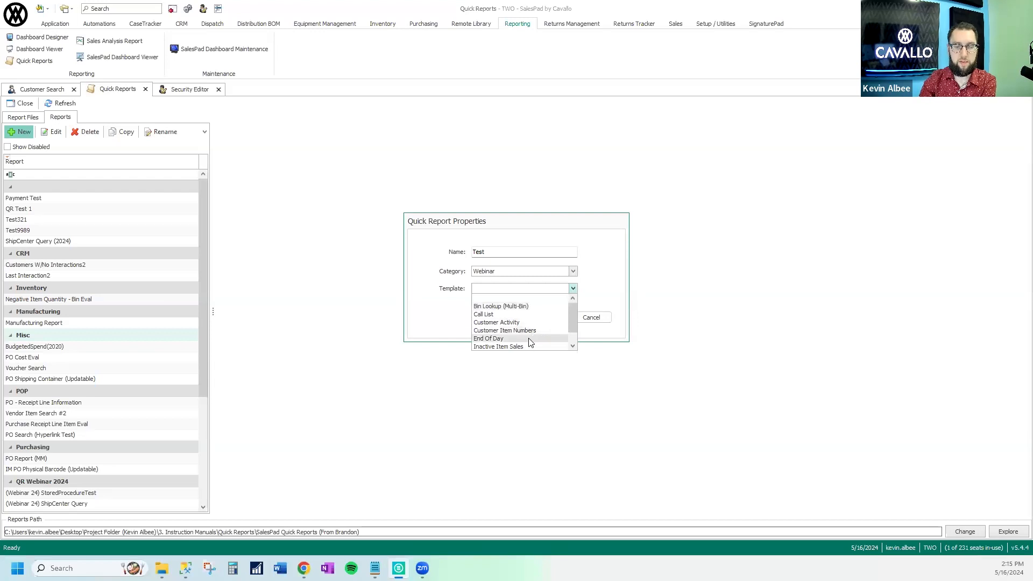
{"action": "left_click", "coordinate": [573, 346]}
{"action": "left_click", "coordinate": [573, 346]}
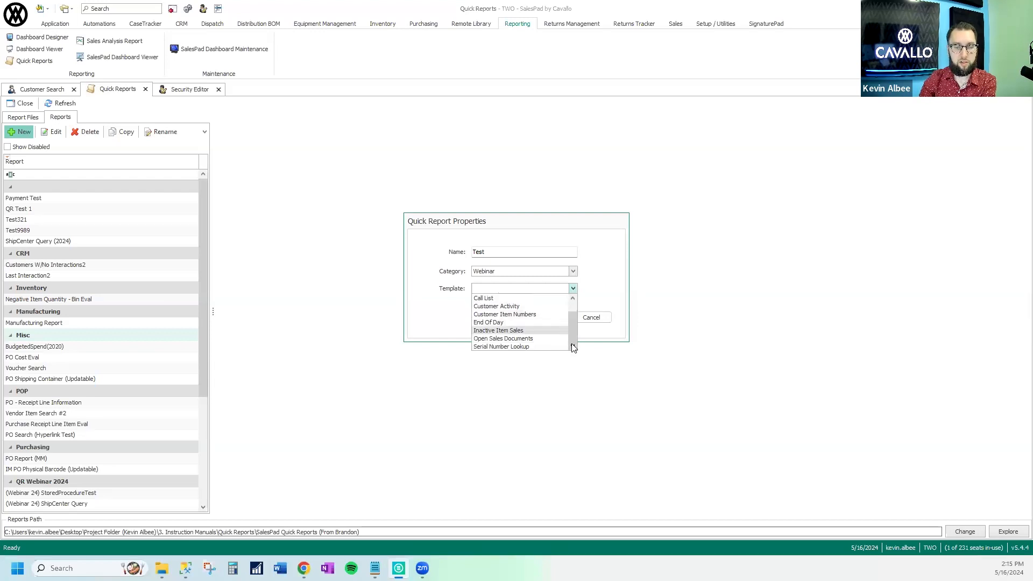
{"action": "left_click", "coordinate": [531, 317]}
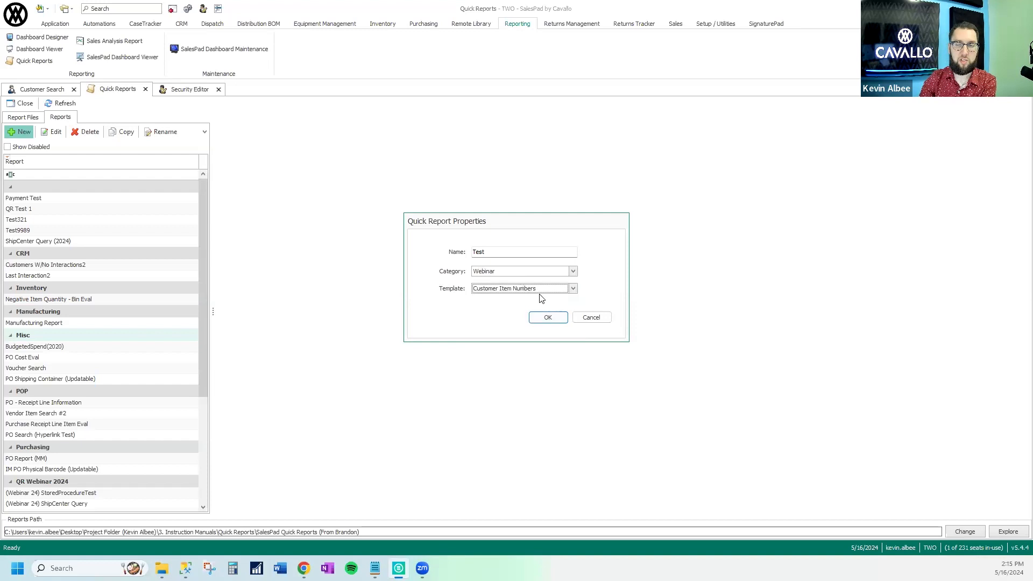
{"action": "left_click", "coordinate": [545, 319]}
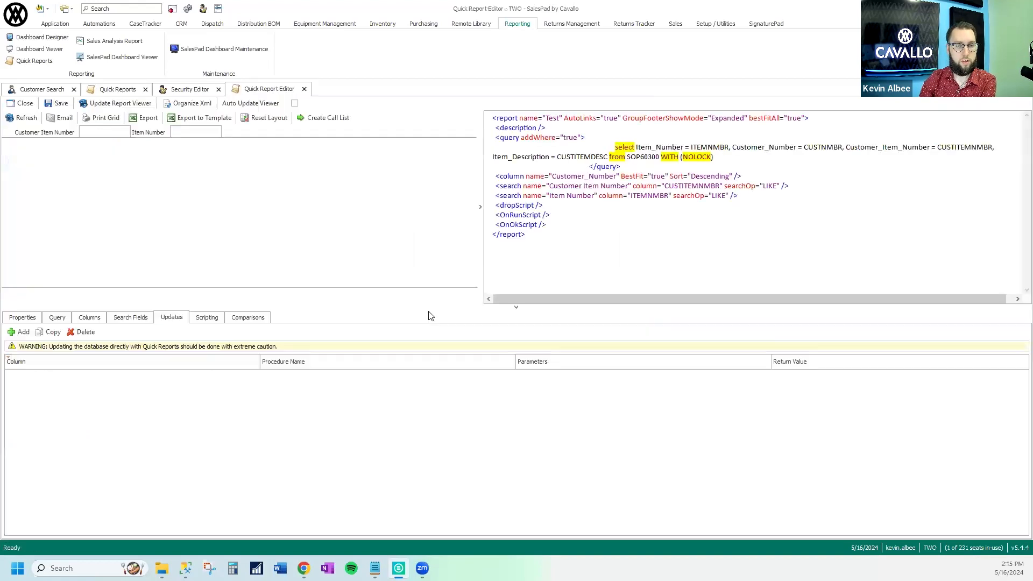
Widen the report XML pane and display the report's general properties.
{"action": "left_click_drag", "start_coordinate": [483, 240], "coordinate": [459, 241]}
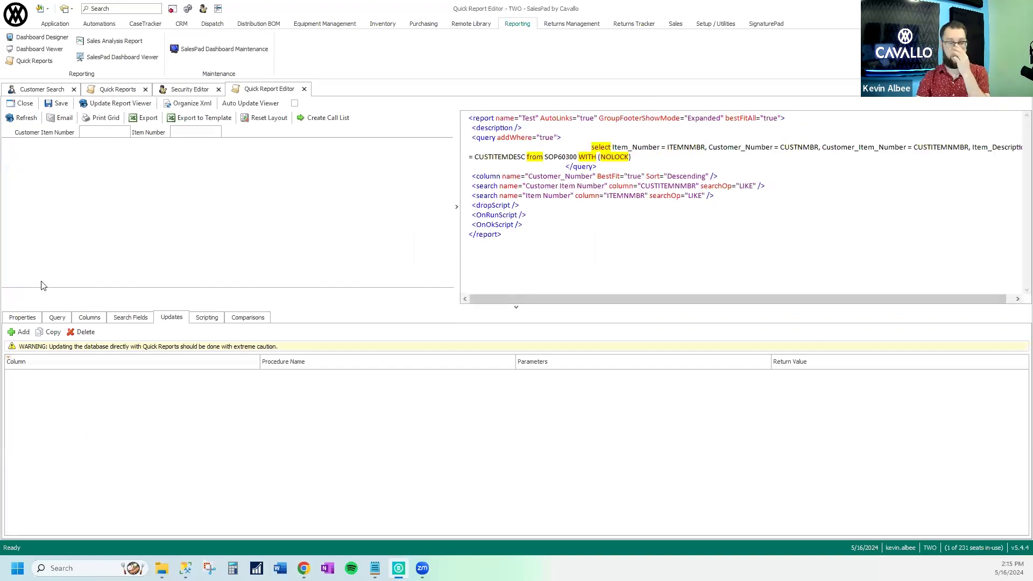
{"action": "left_click", "coordinate": [9, 320]}
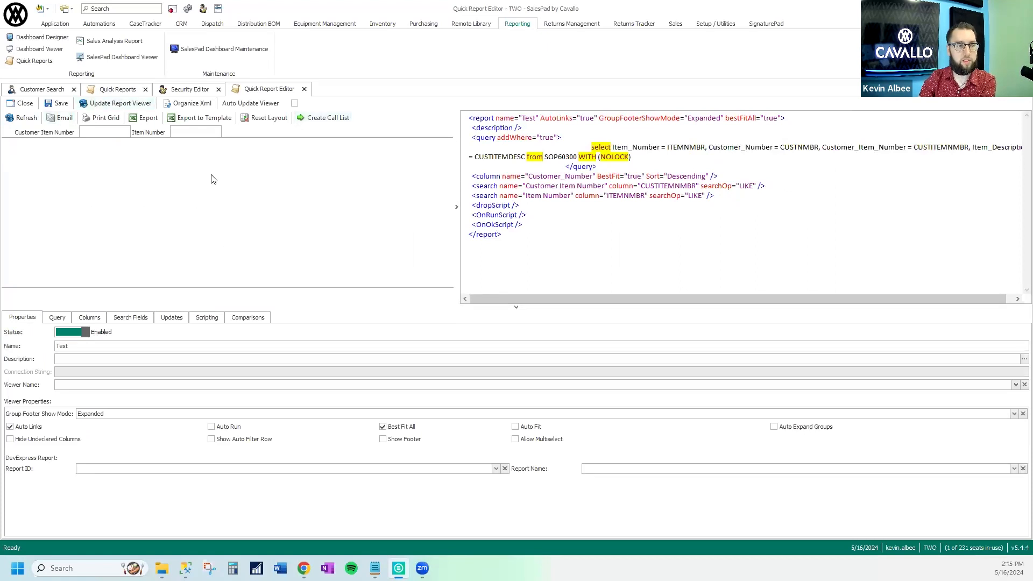
View the saved Customer Item Number (test) report in the QR Webinar 2024 category and return to the Quick Report Editor.
{"action": "left_click", "coordinate": [120, 89]}
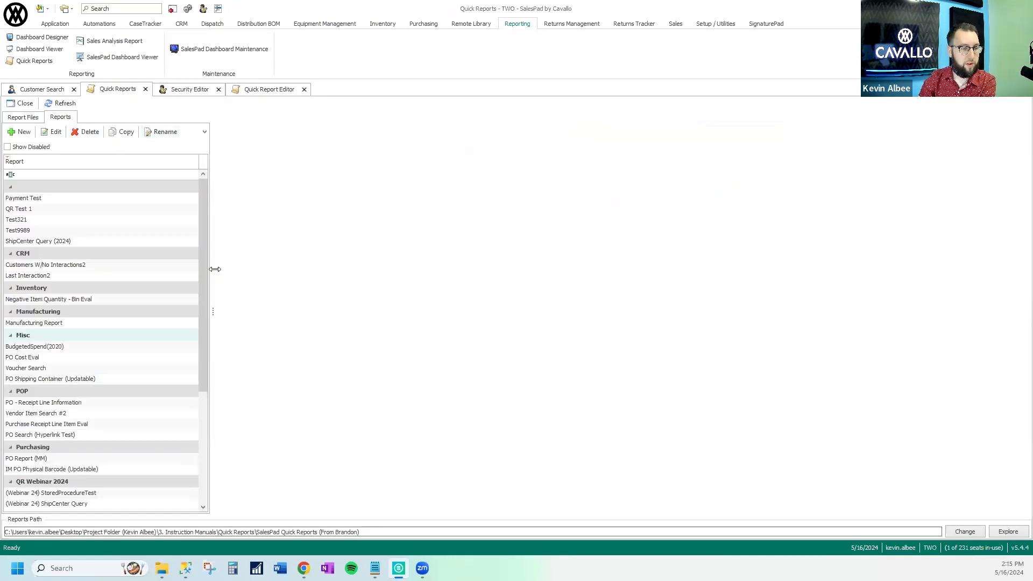
{"action": "left_click_drag", "start_coordinate": [203, 307], "coordinate": [202, 365]}
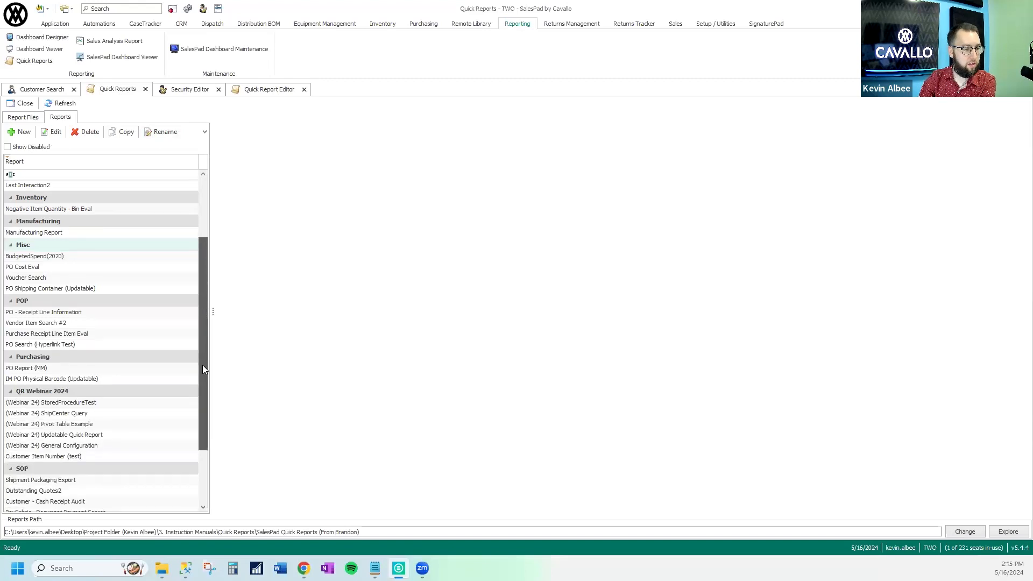
{"action": "double_click", "coordinate": [88, 456]}
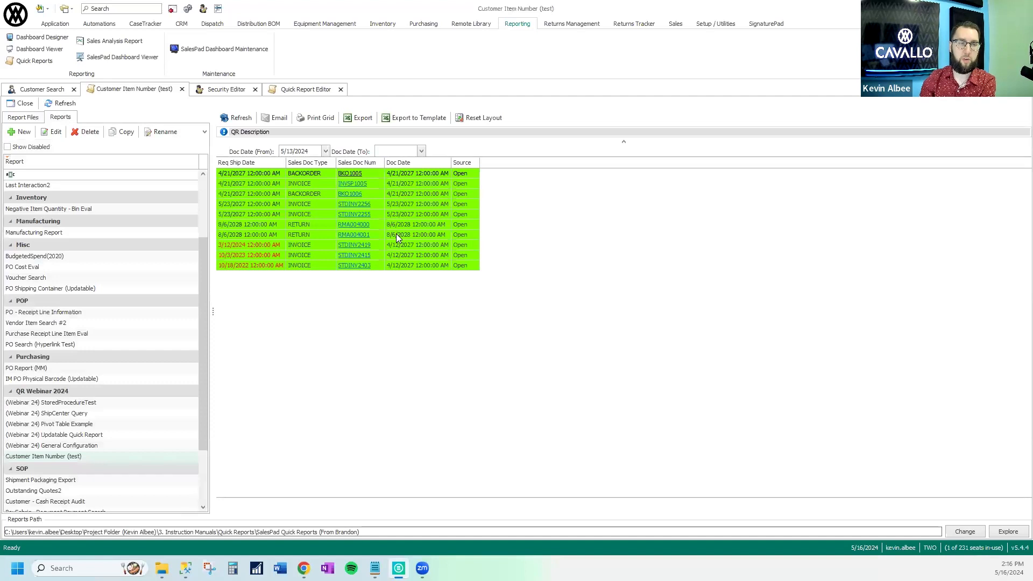
{"action": "left_click", "coordinate": [302, 89]}
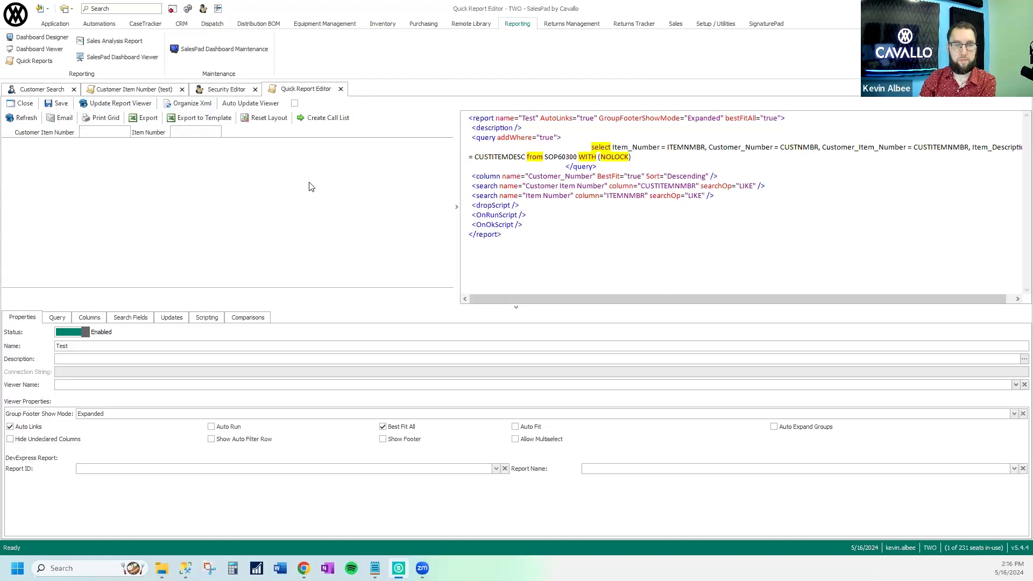
Give the XML pane more width and examine the select statement inside the query element.
{"action": "left_click_drag", "start_coordinate": [458, 181], "coordinate": [418, 169]}
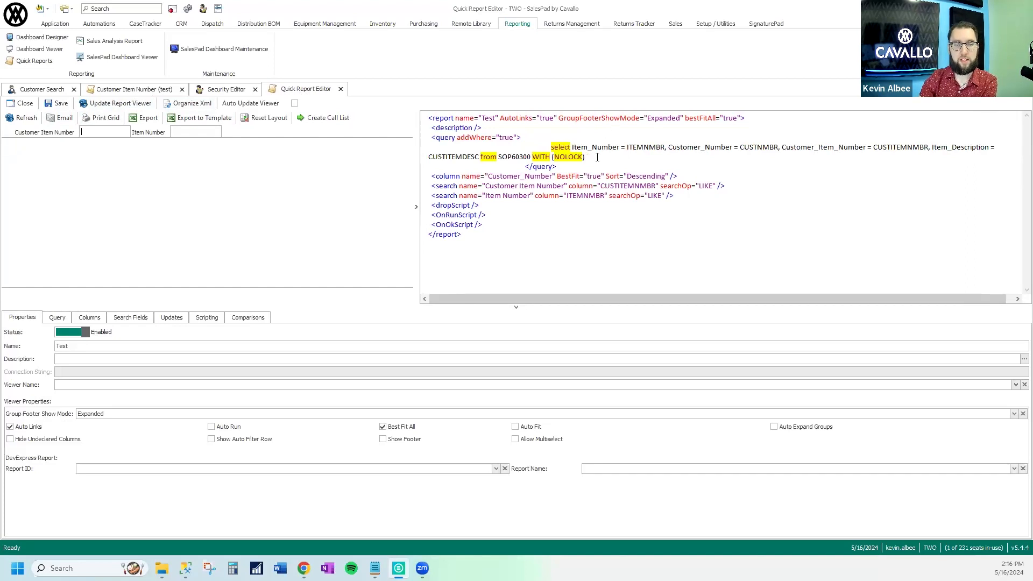
{"action": "left_click_drag", "start_coordinate": [436, 149], "coordinate": [426, 148]}
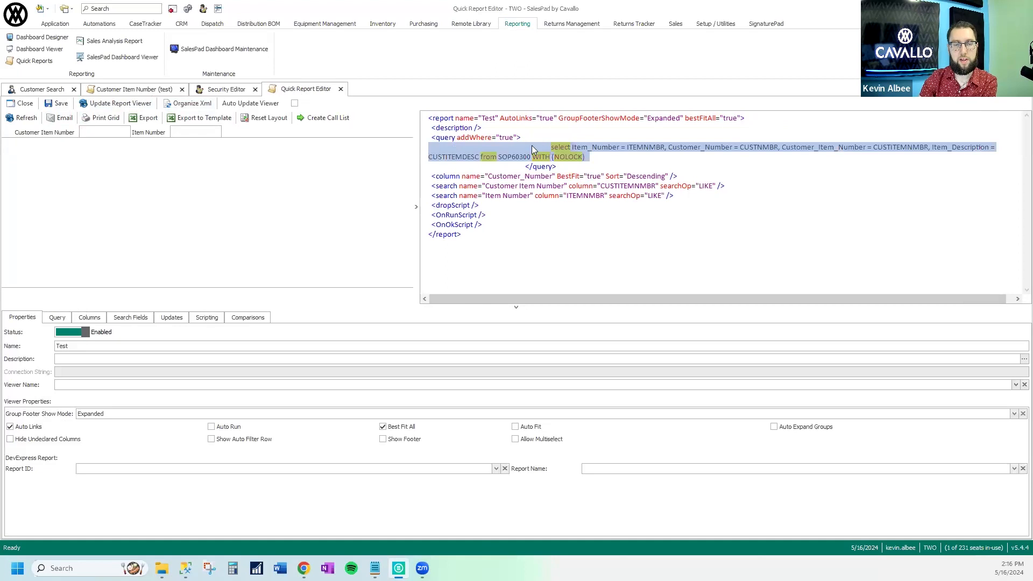
{"action": "left_click", "coordinate": [568, 158]}
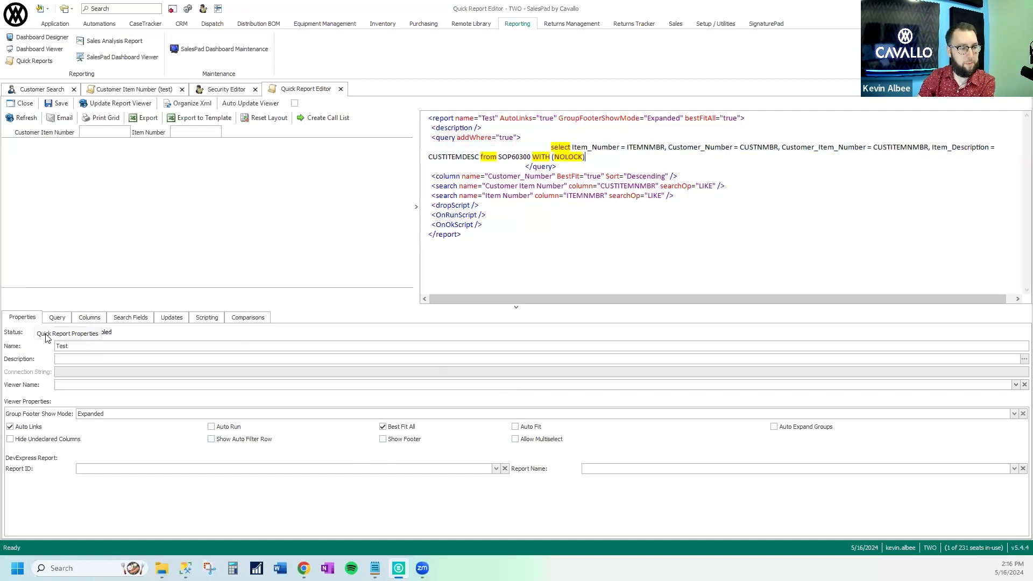
Set the report's description to Test Description, save the report and update the report viewer.
{"action": "double_click", "coordinate": [84, 346]}
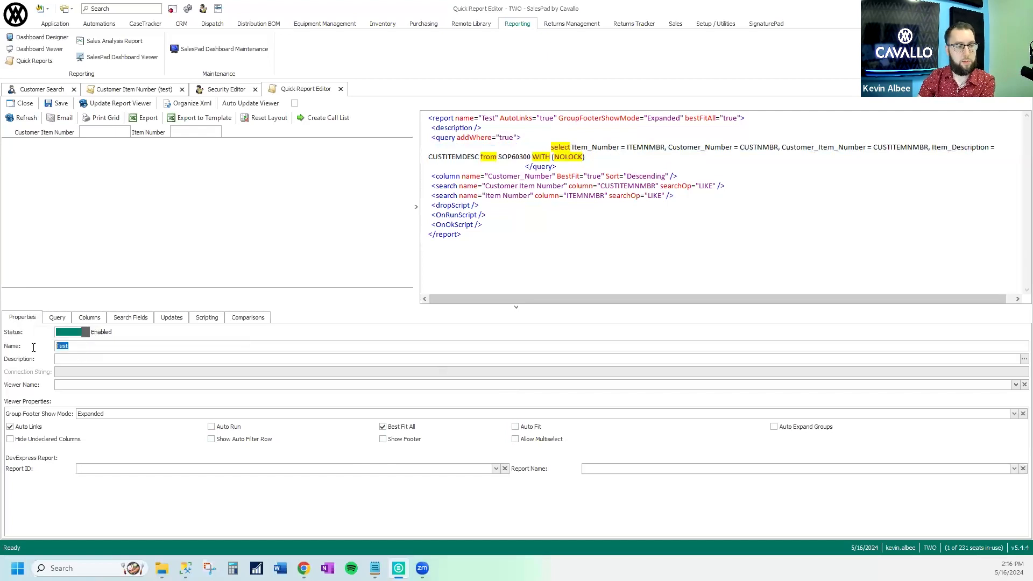
{"action": "left_click", "coordinate": [80, 357]}
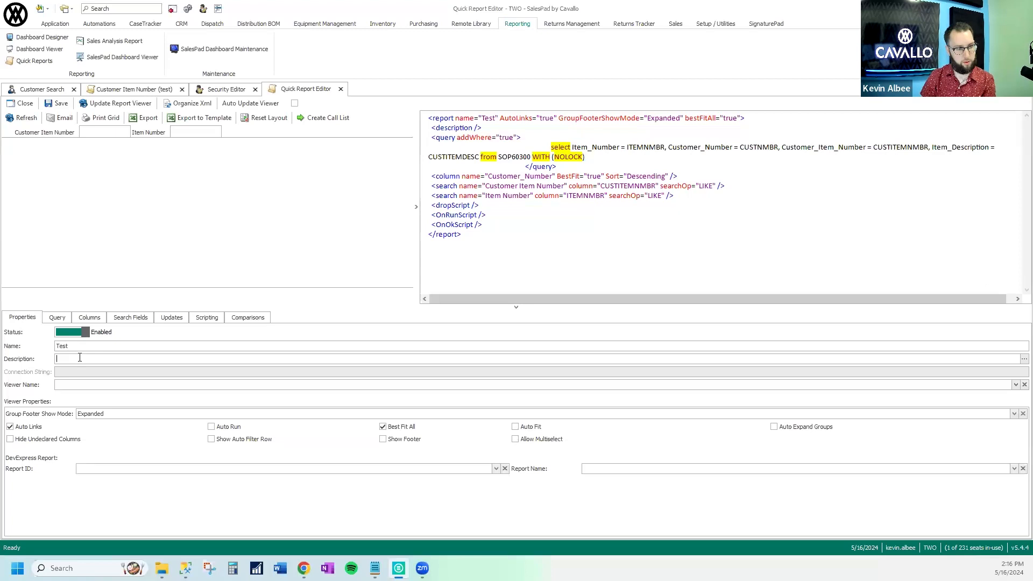
{"action": "type", "text": "Test Description"}
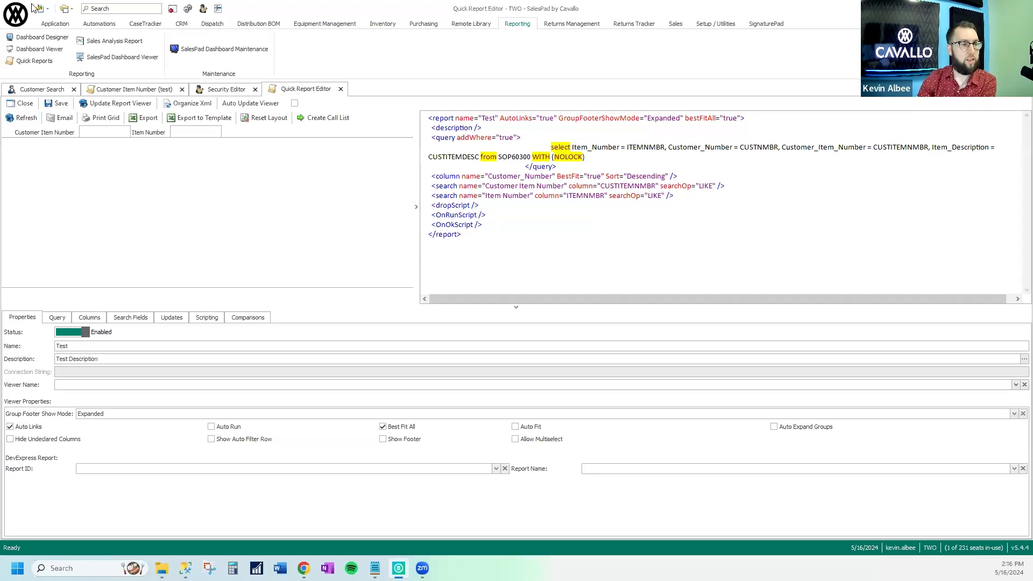
{"action": "left_click", "coordinate": [60, 104]}
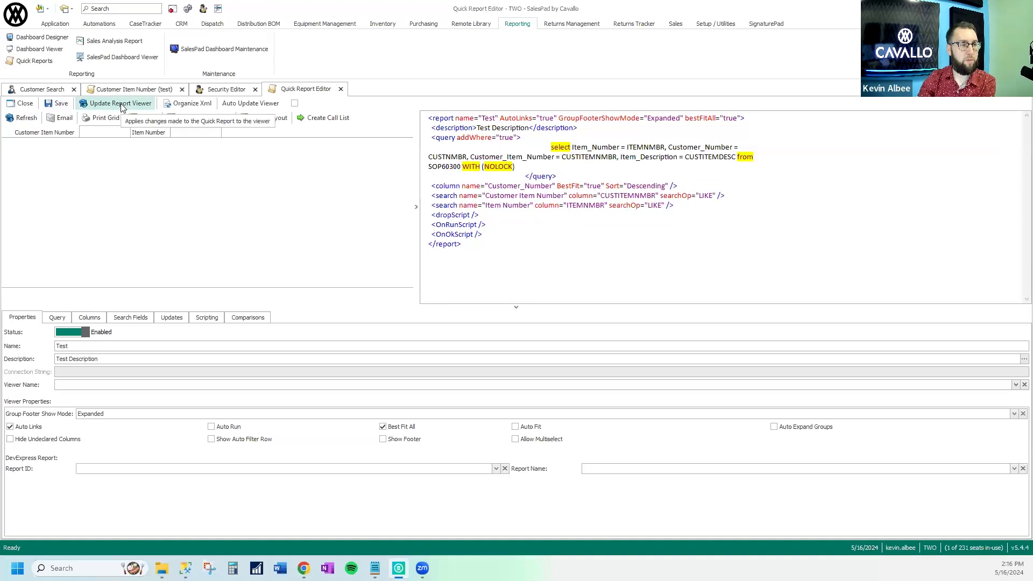
{"action": "left_click", "coordinate": [121, 104]}
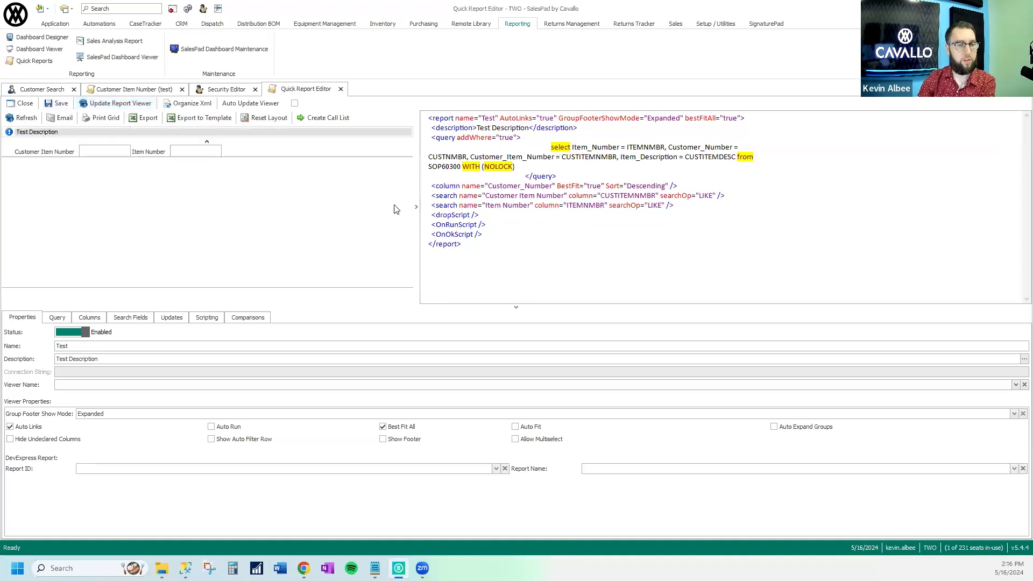
{"action": "left_click_drag", "start_coordinate": [416, 172], "coordinate": [492, 174]}
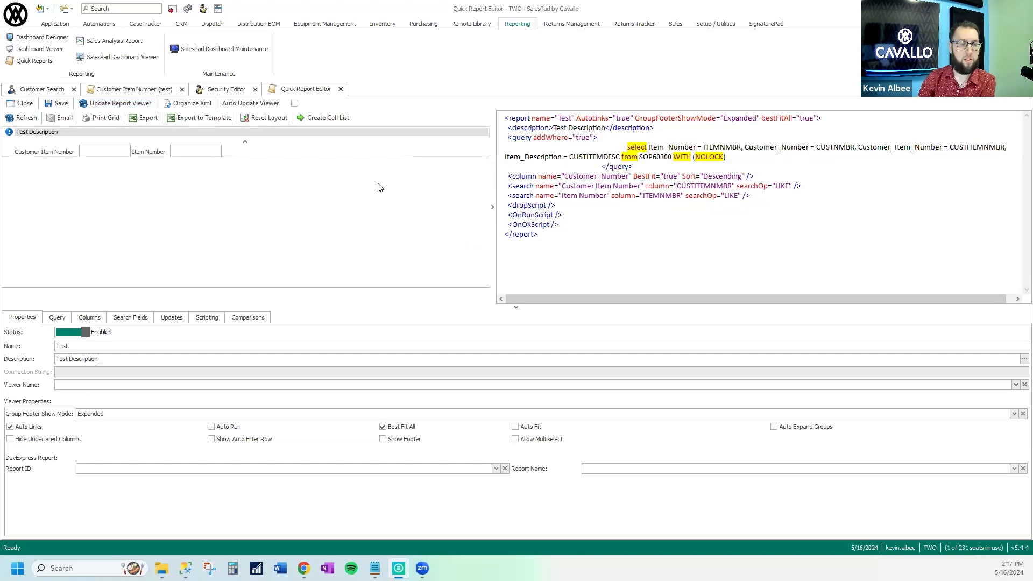
Review the report's description and the available Viewer Name options.
{"action": "left_click_drag", "start_coordinate": [107, 357], "coordinate": [54, 358]}
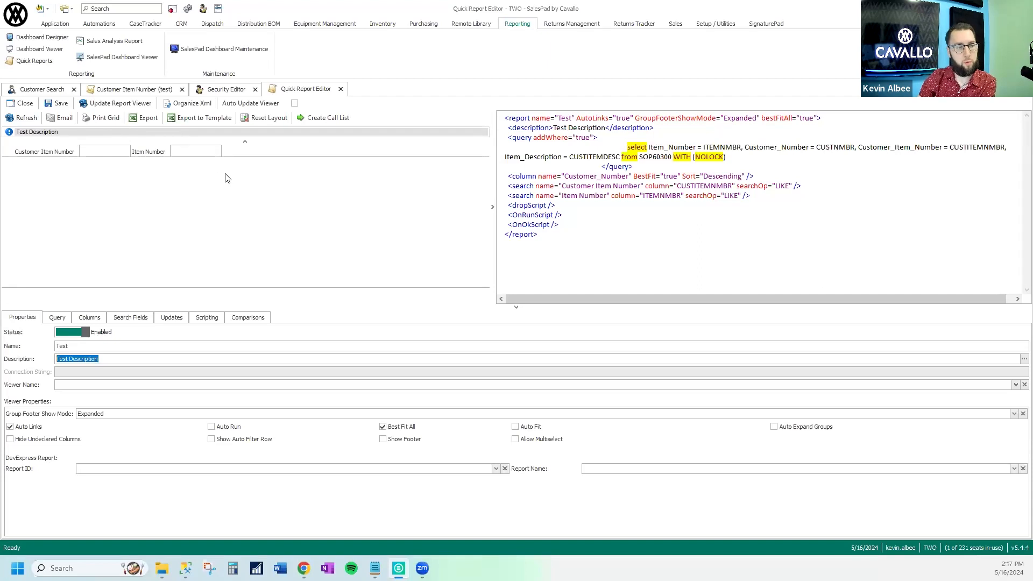
{"action": "left_click", "coordinate": [128, 386]}
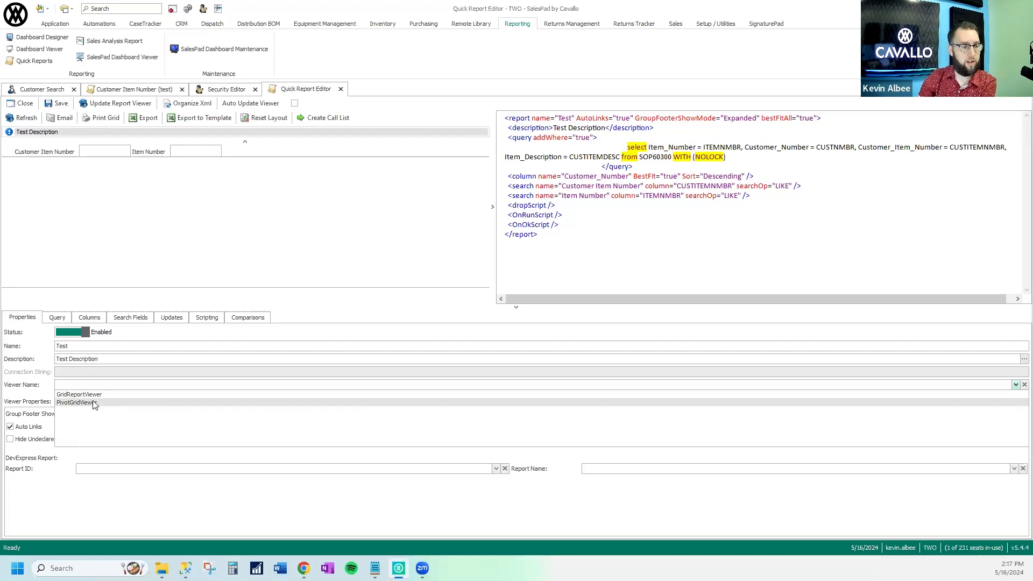
{"action": "left_click", "coordinate": [96, 385]}
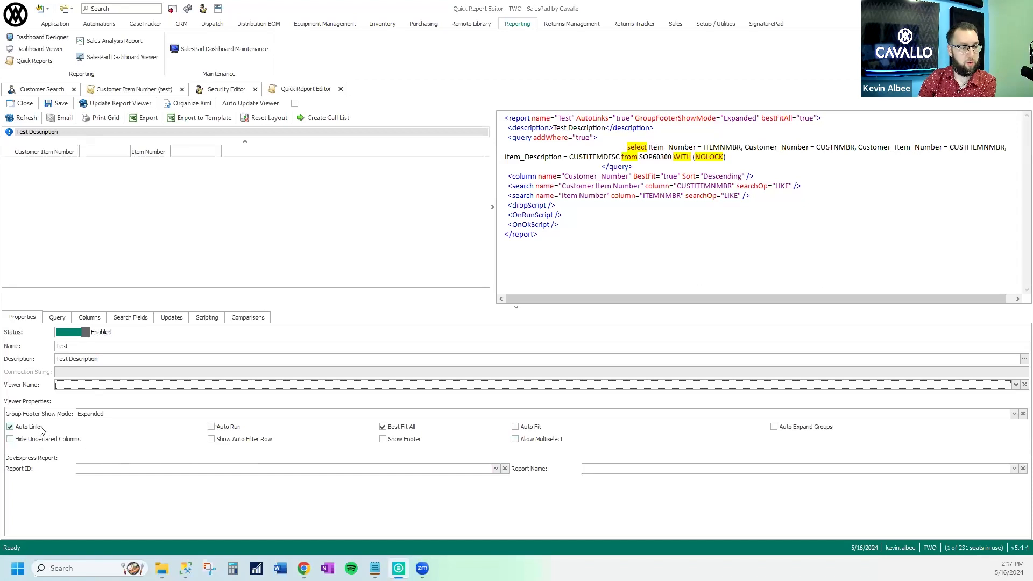
Replace the query in the XML with SELECT TOP 3 * FROM spv3SalesDocument, save the report and load its results in the viewer.
{"action": "left_click_drag", "start_coordinate": [728, 157], "coordinate": [496, 150]}
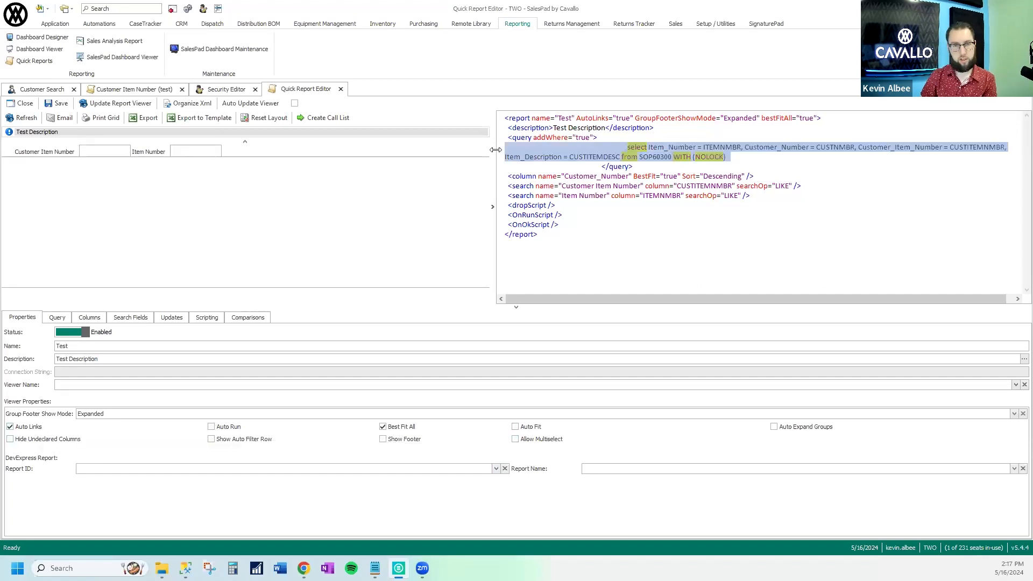
{"action": "key", "text": "Delete"}
{"action": "key", "text": "Return"}
{"action": "key", "text": "Return"}
{"action": "key", "text": "Return"}
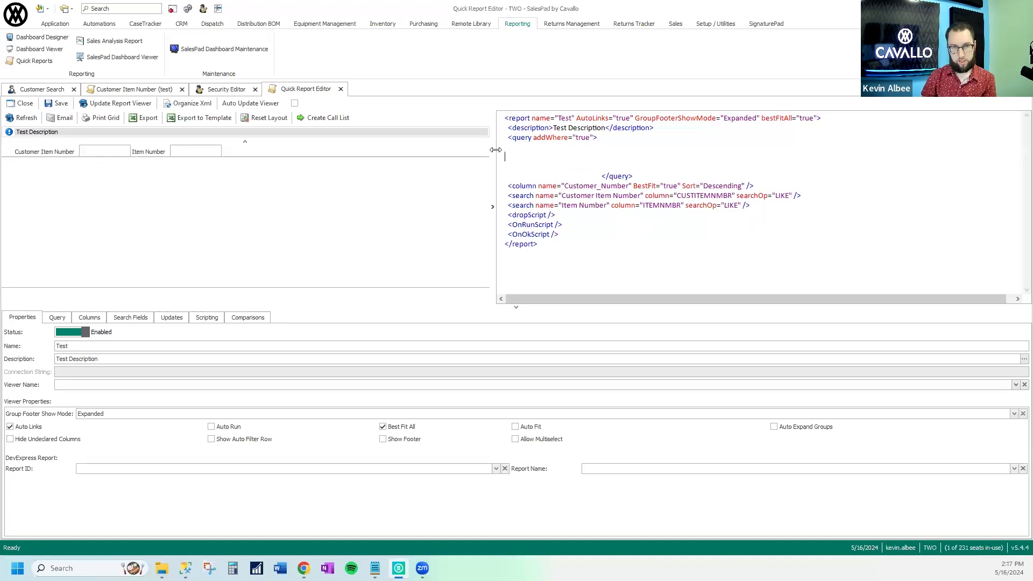
{"action": "type", "text": "SELECT TOP"}
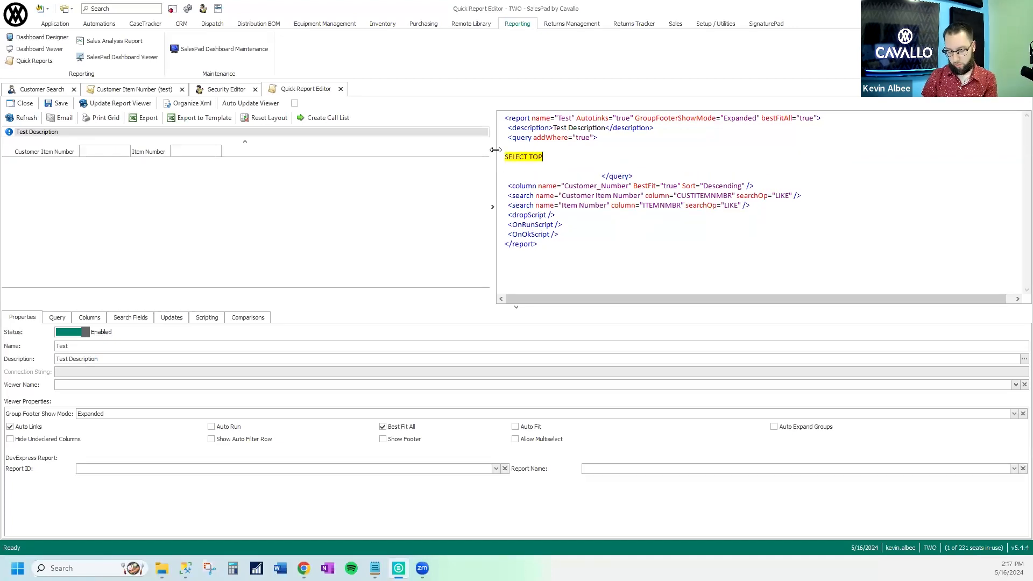
{"action": "type", "text": " 3 * ROOM"}
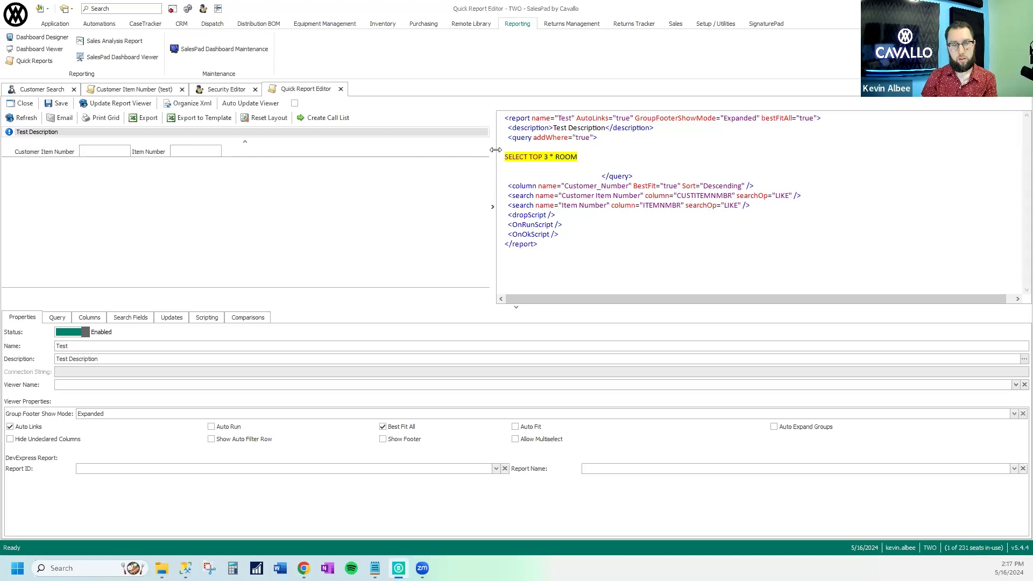
{"action": "key", "text": "BackSpace"}
{"action": "key", "text": "BackSpace"}
{"action": "key", "text": "BackSpace"}
{"action": "key", "text": "BackSpace"}
{"action": "type", "text": "FRO"}
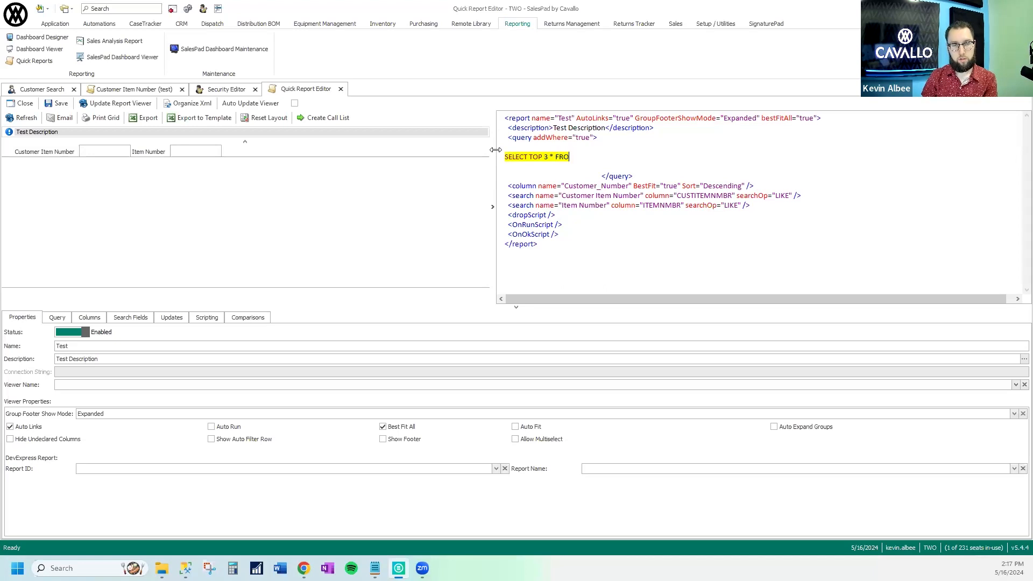
{"action": "type", "text": "M spv3S"}
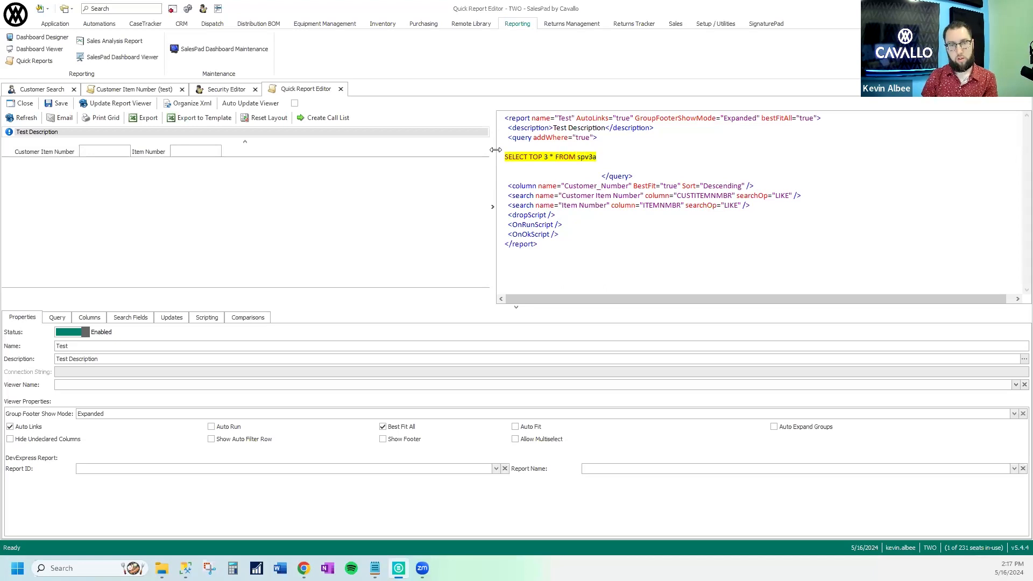
{"action": "type", "text": "alesDocument"}
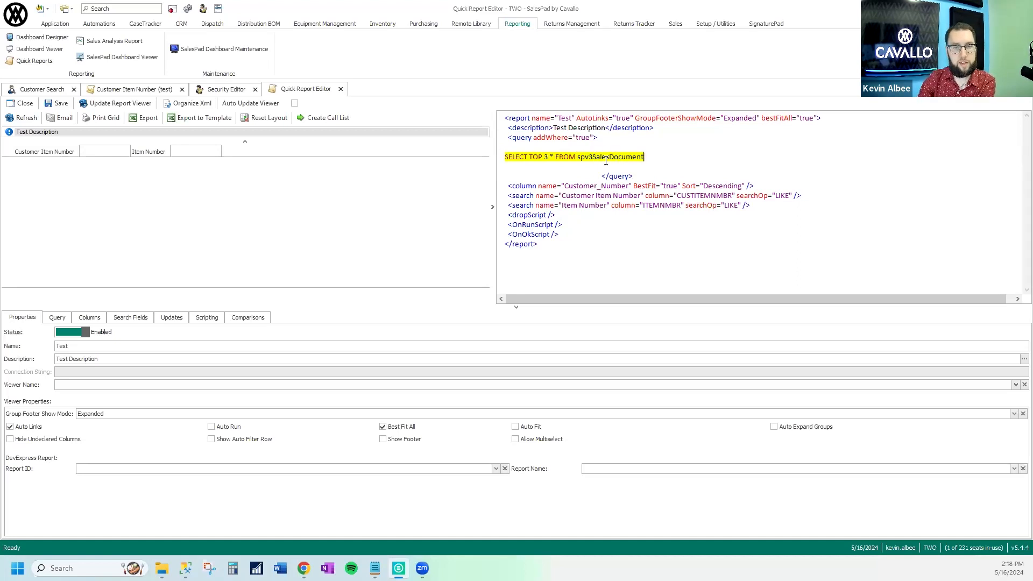
{"action": "left_click", "coordinate": [57, 103]}
{"action": "left_click", "coordinate": [98, 105]}
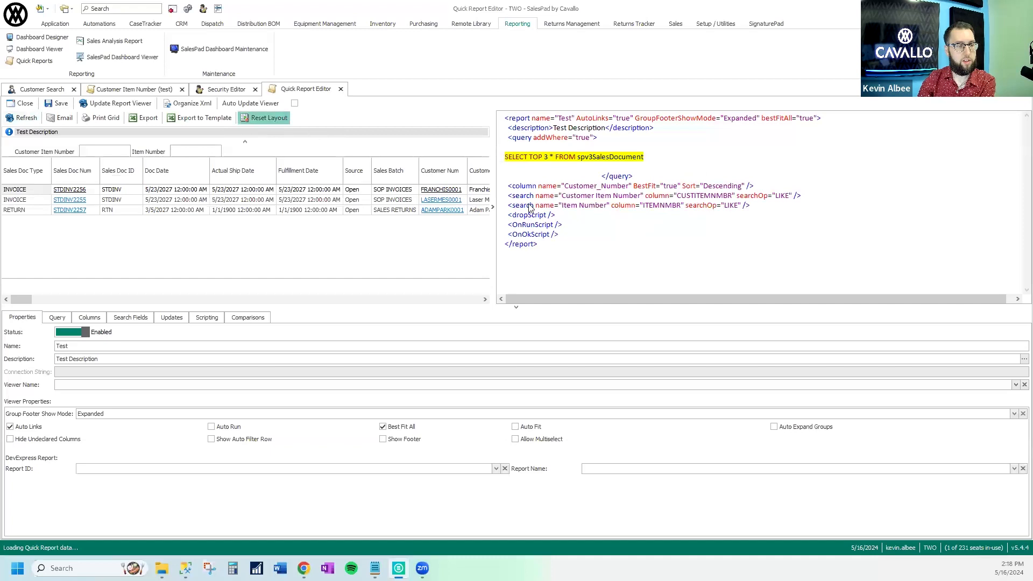
Widen the results grid, follow the first row's Sales Doc Num link to its invoice, and return to the Quick Report Editor.
{"action": "left_click_drag", "start_coordinate": [577, 162], "coordinate": [641, 162]}
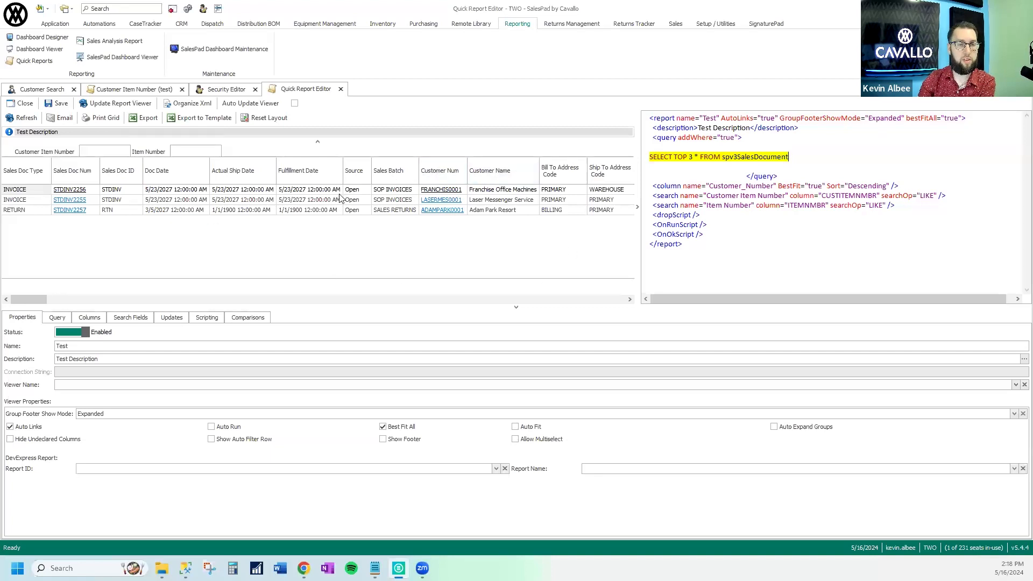
{"action": "left_click", "coordinate": [76, 192]}
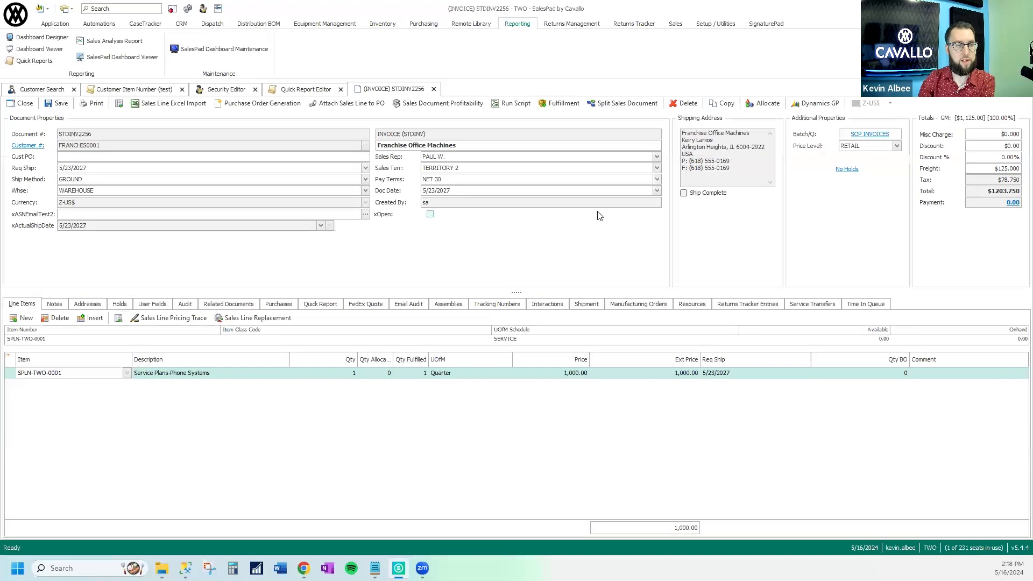
{"action": "left_click", "coordinate": [305, 91]}
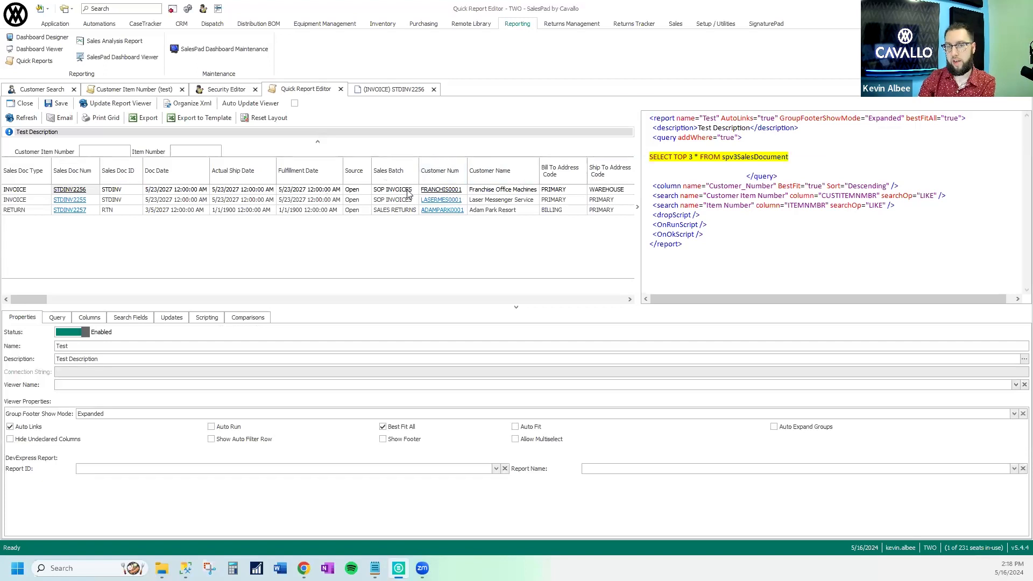
Replace the asterisk in the XML query's SELECT clause with Customer_Num and put the FROM clause on its own line.
{"action": "double_click", "coordinate": [696, 157]}
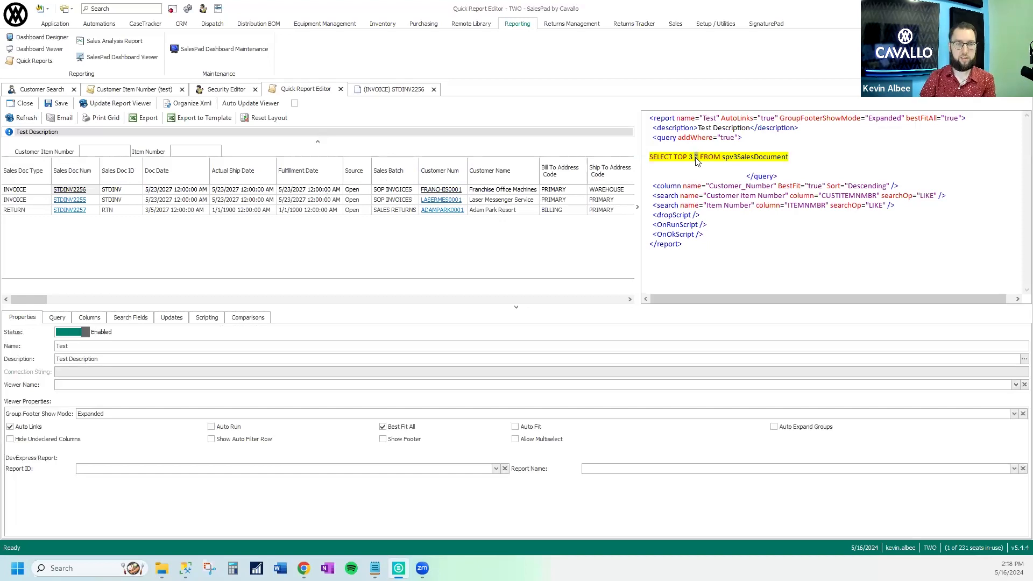
{"action": "type", "text": "Customer"}
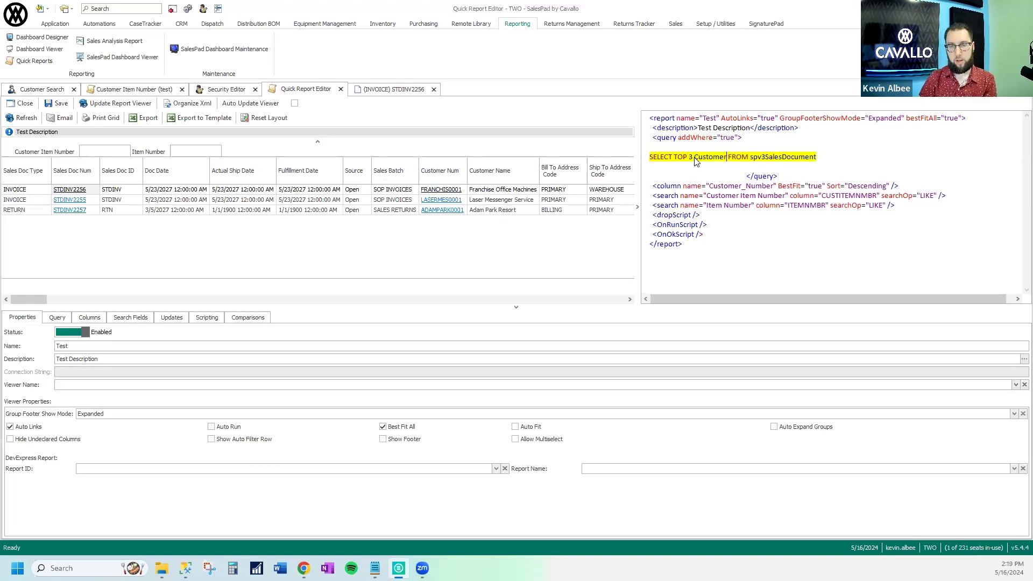
{"action": "type", "text": "_Num"}
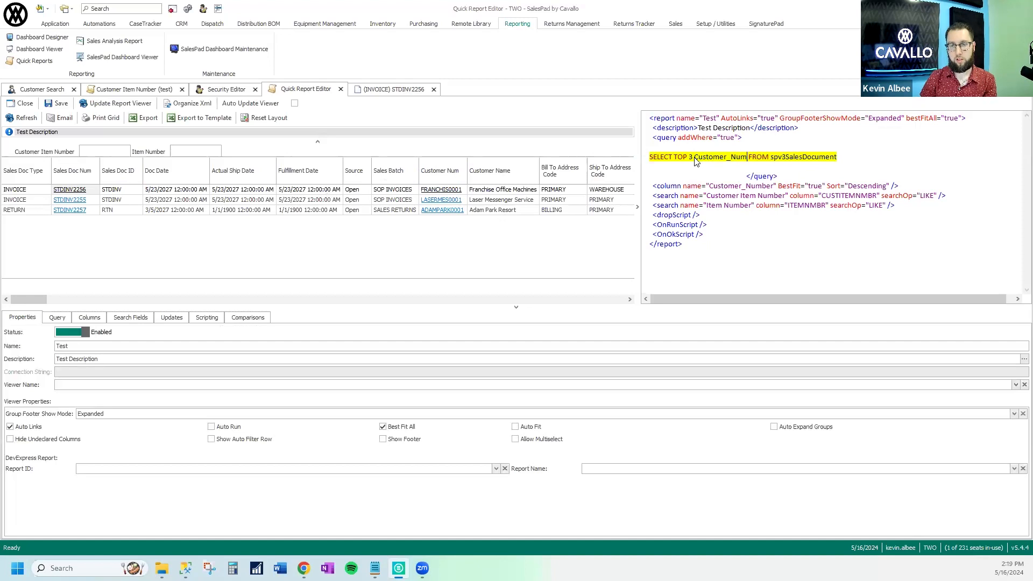
{"action": "key", "text": "Return"}
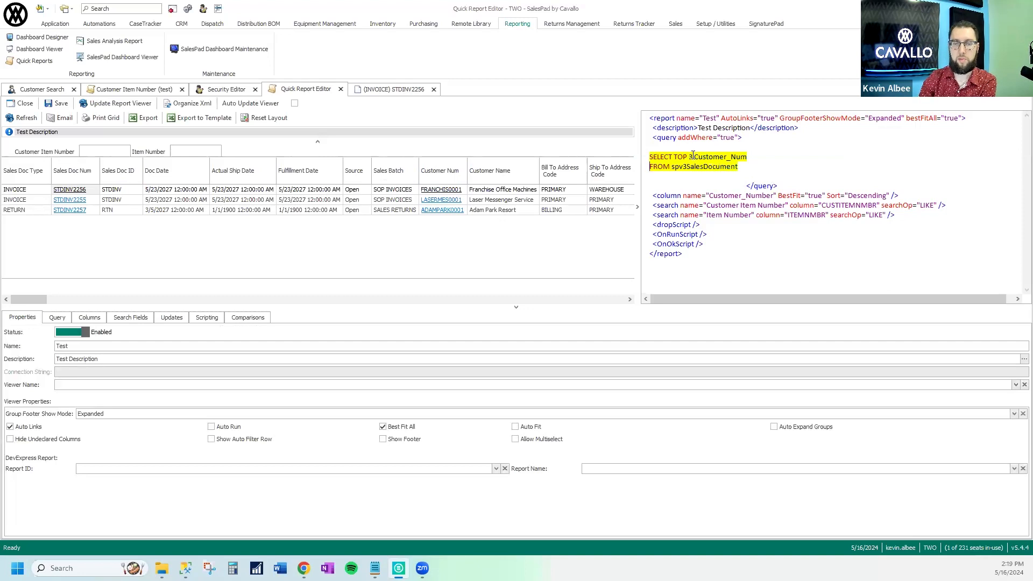
{"action": "left_click_drag", "start_coordinate": [694, 156], "coordinate": [747, 156]}
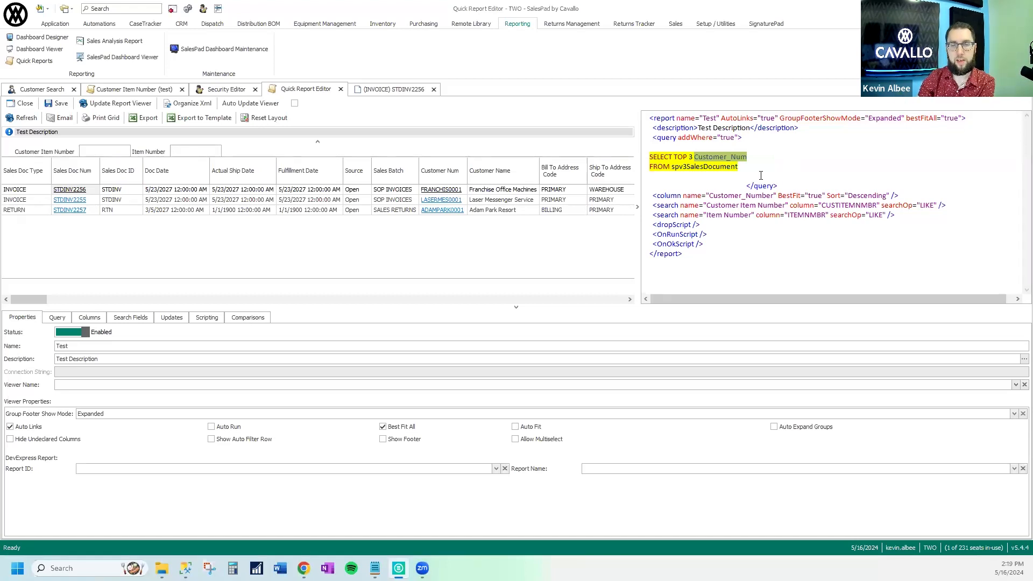
{"action": "left_click", "coordinate": [760, 176]}
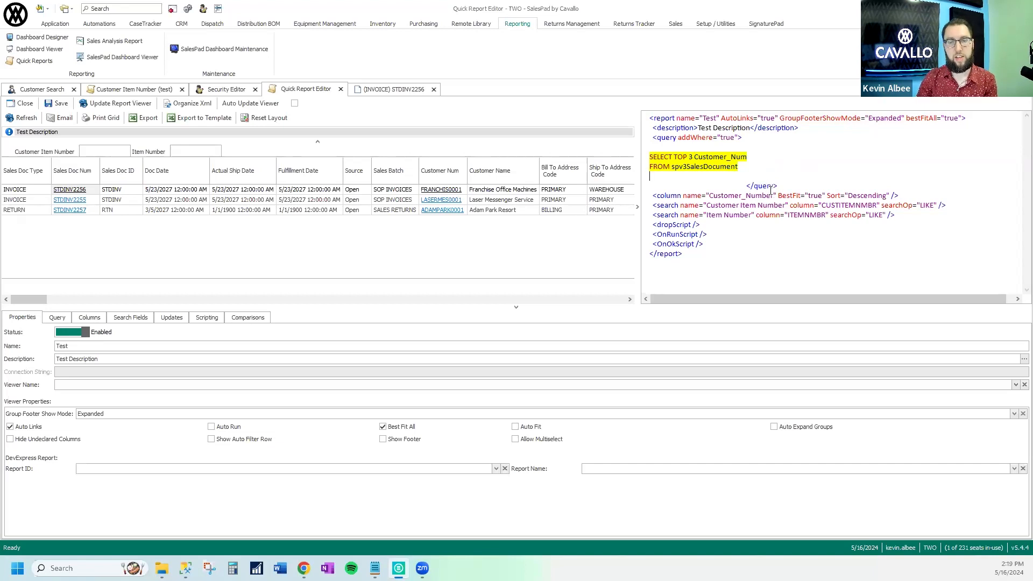
{"action": "left_click_drag", "start_coordinate": [688, 147], "coordinate": [674, 174]}
{"action": "left_click", "coordinate": [666, 152]}
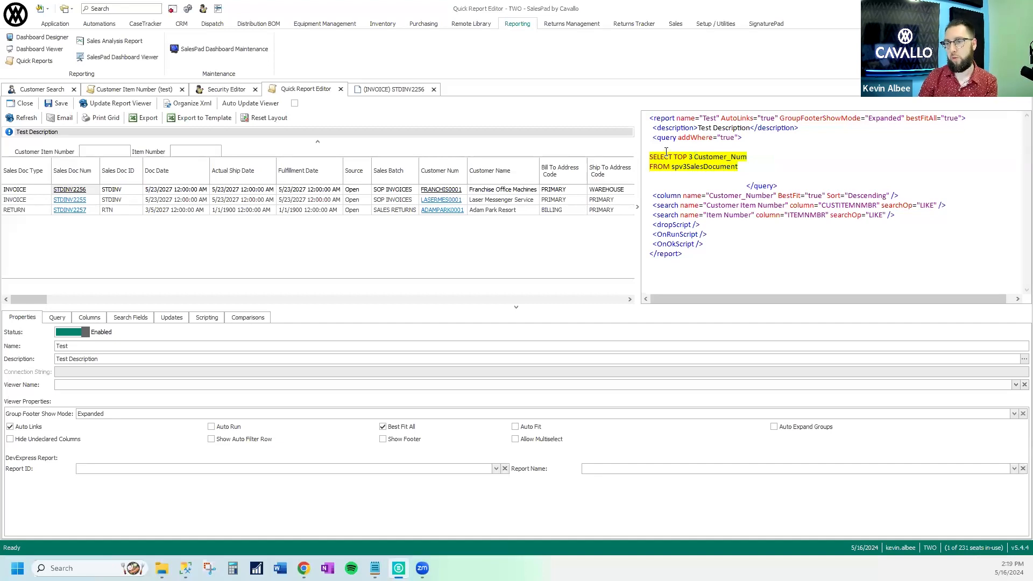
{"action": "left_click_drag", "start_coordinate": [666, 149], "coordinate": [664, 180]}
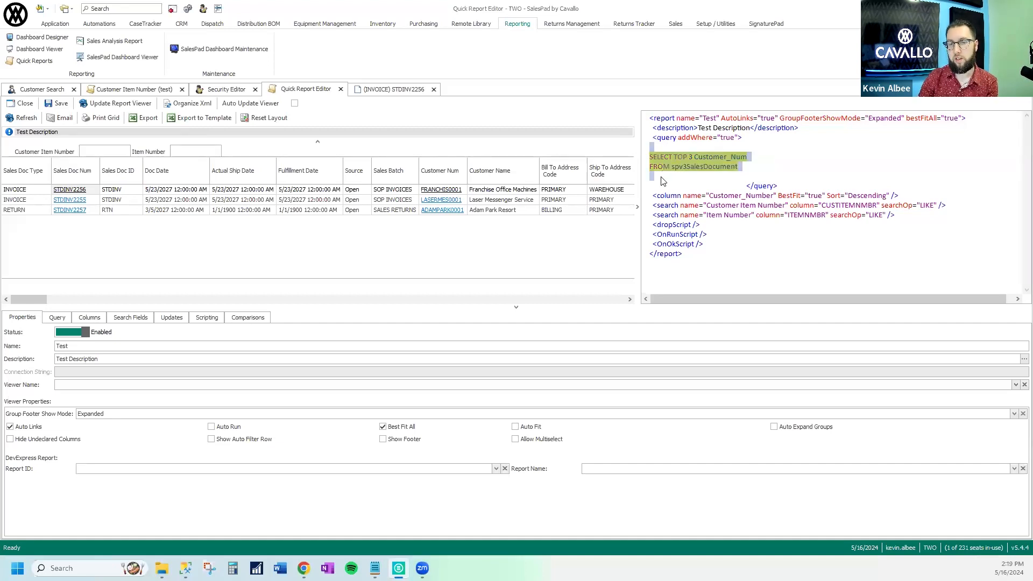
{"action": "left_click", "coordinate": [663, 178]}
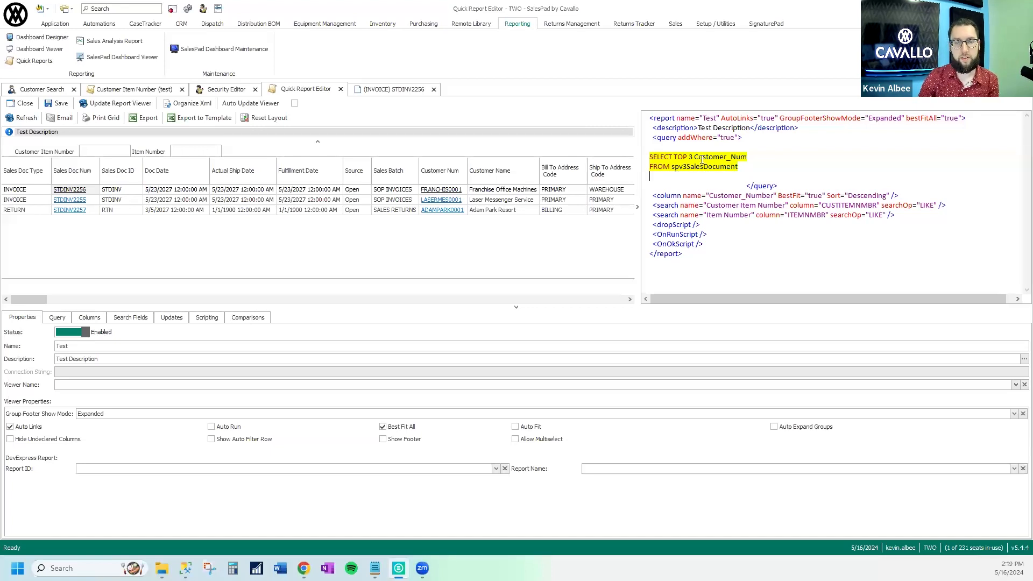
Replace Customer_Num in the query with Sales_Doc_Num, Sales_Doc_Type and update the report viewer.
{"action": "left_click_drag", "start_coordinate": [748, 157], "coordinate": [694, 160]}
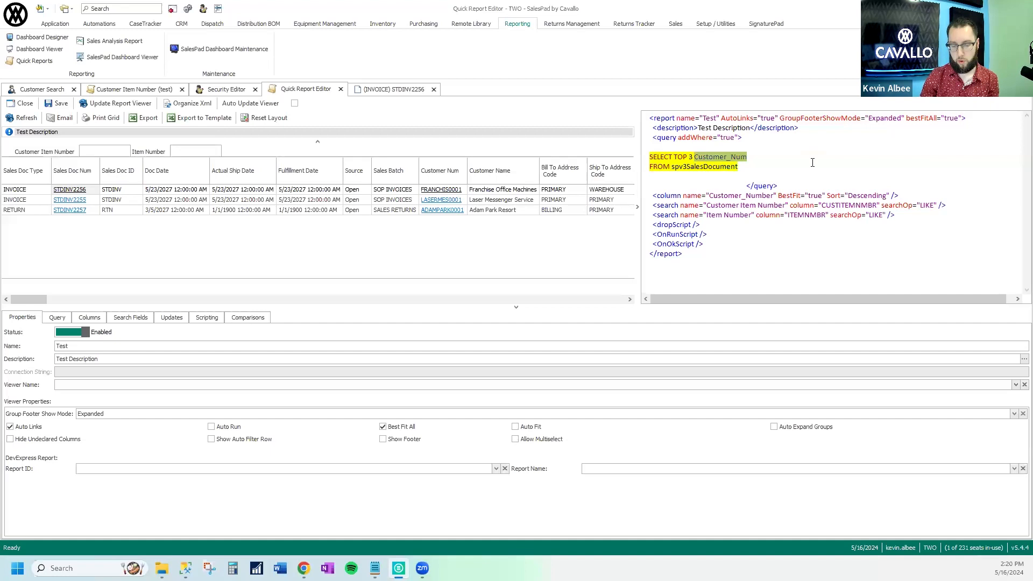
{"action": "type", "text": "Sales_Doc_N"}
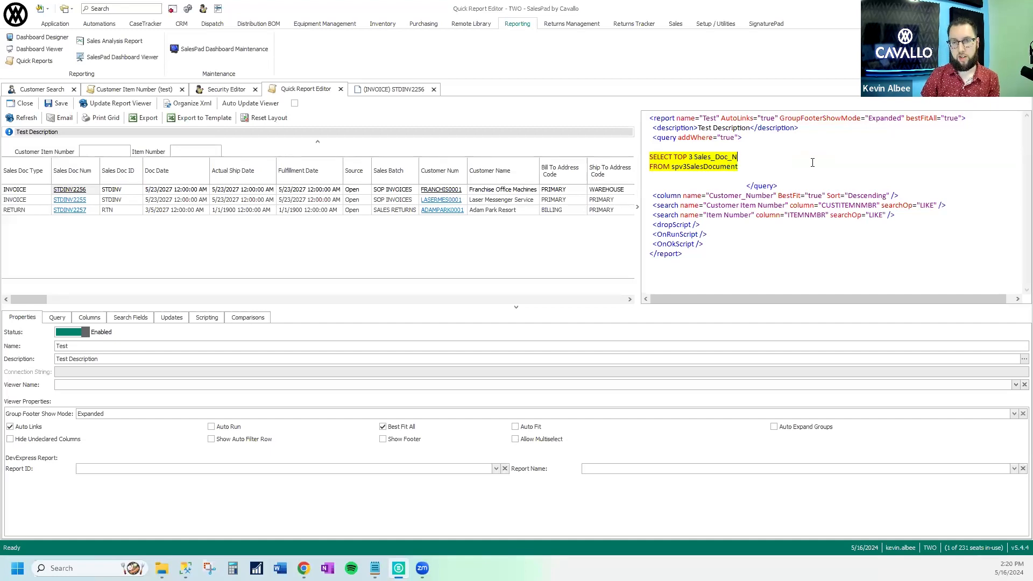
{"action": "type", "text": "um, Sales"}
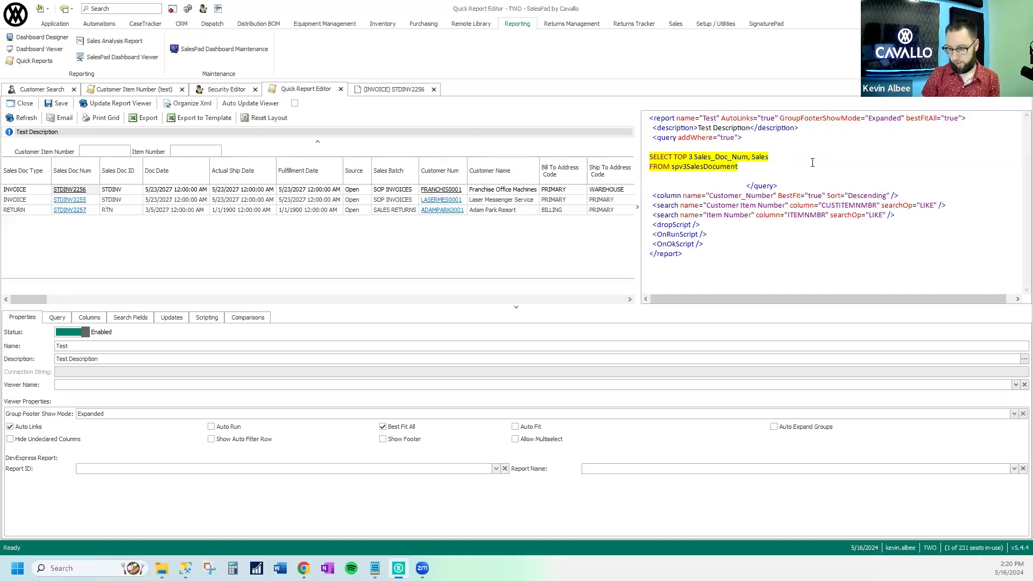
{"action": "type", "text": "_Doc_Type"}
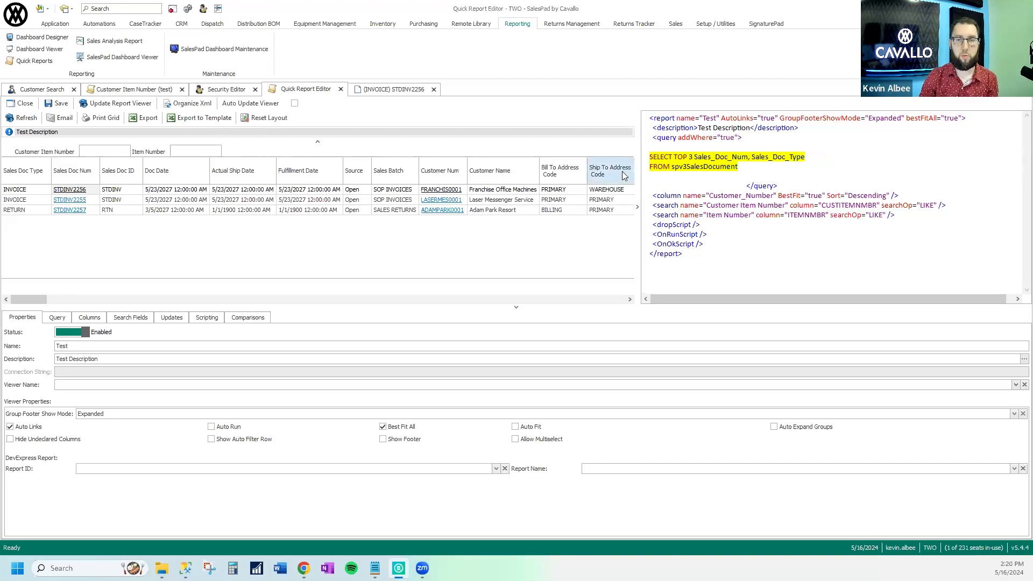
{"action": "left_click", "coordinate": [106, 105]}
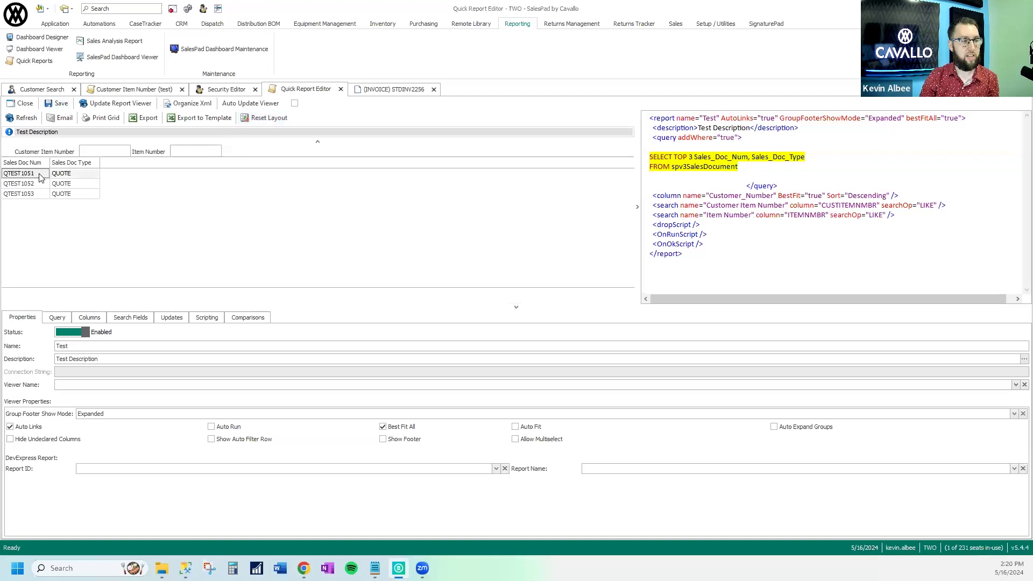
Add Source as a third column in the query's SELECT clause, update the report viewer and load its results.
{"action": "type", "text": ", Source"}
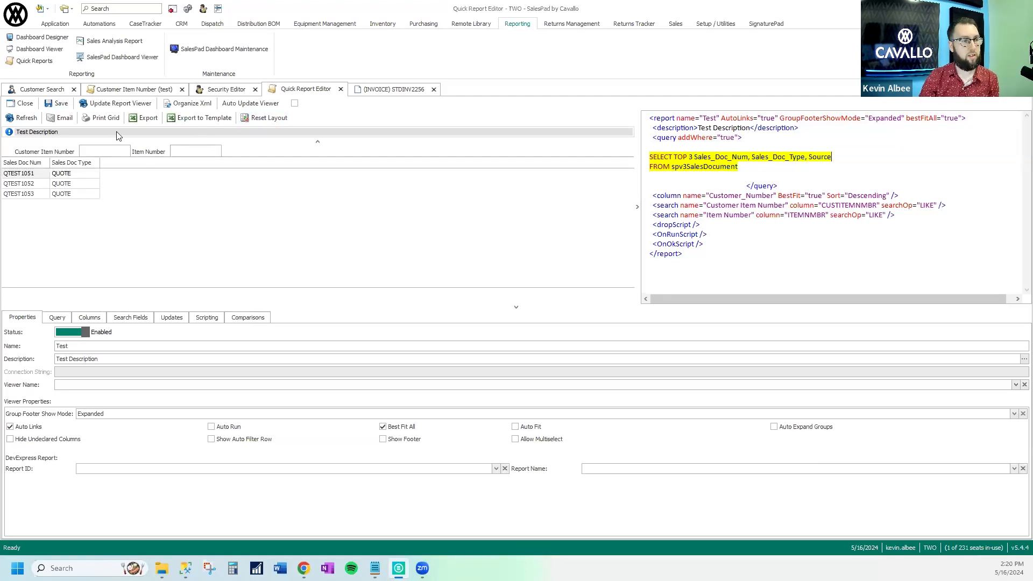
{"action": "left_click", "coordinate": [114, 105]}
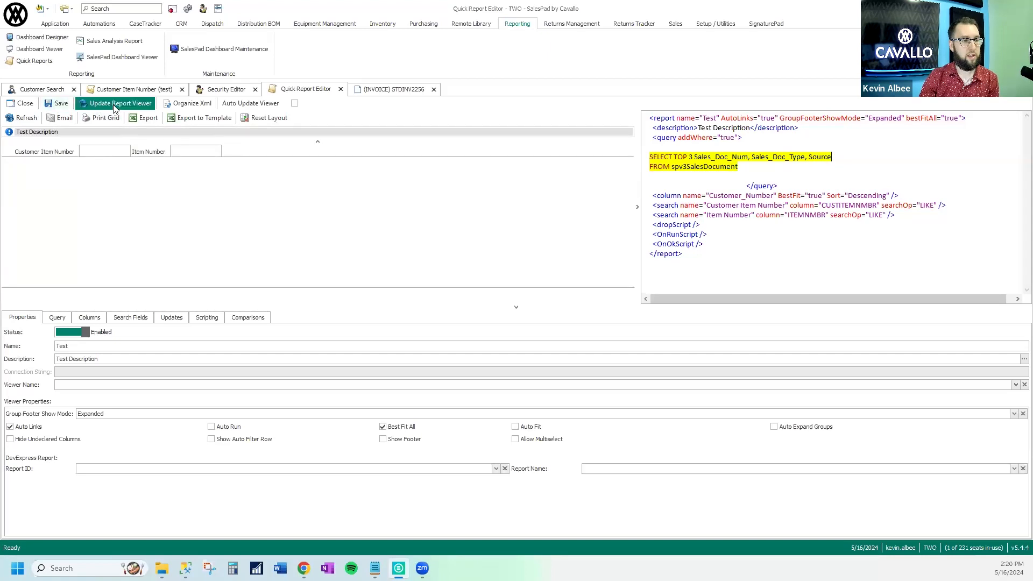
{"action": "left_click", "coordinate": [244, 119]}
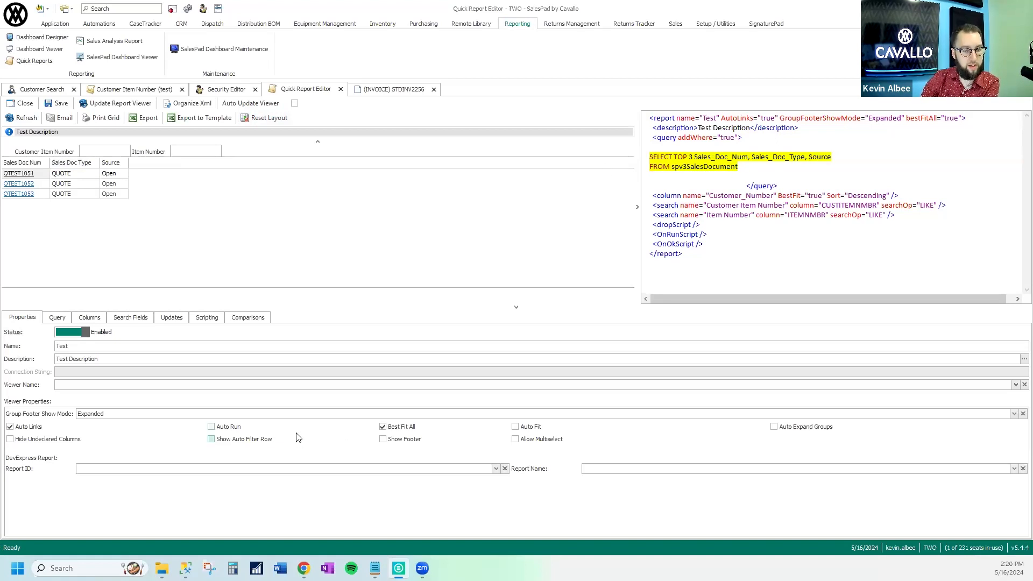
Enable Auto Run for the Test report, update the report viewer, and open the Customer Item Number (test) report.
{"action": "left_click", "coordinate": [232, 429]}
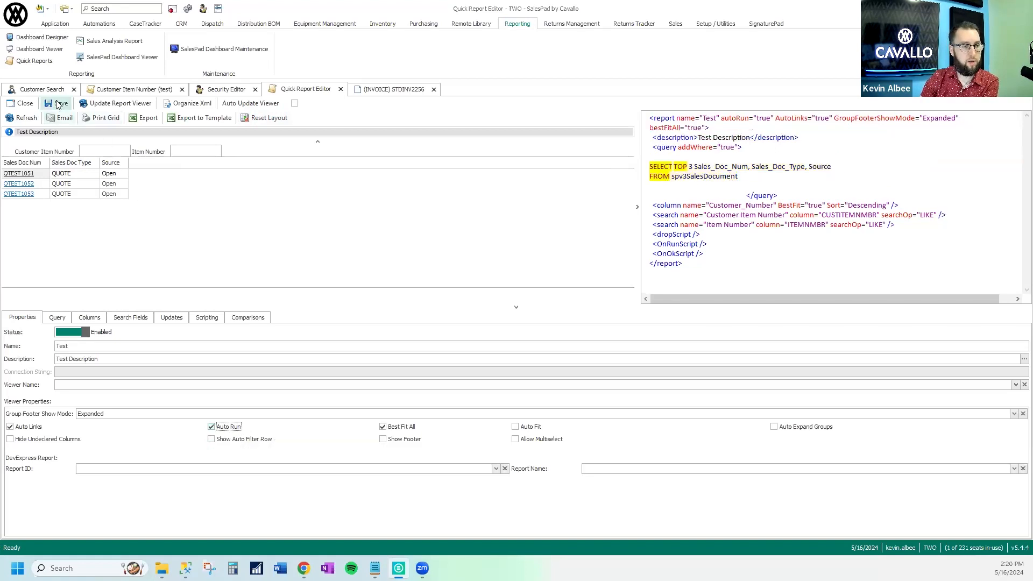
{"action": "left_click", "coordinate": [83, 103]}
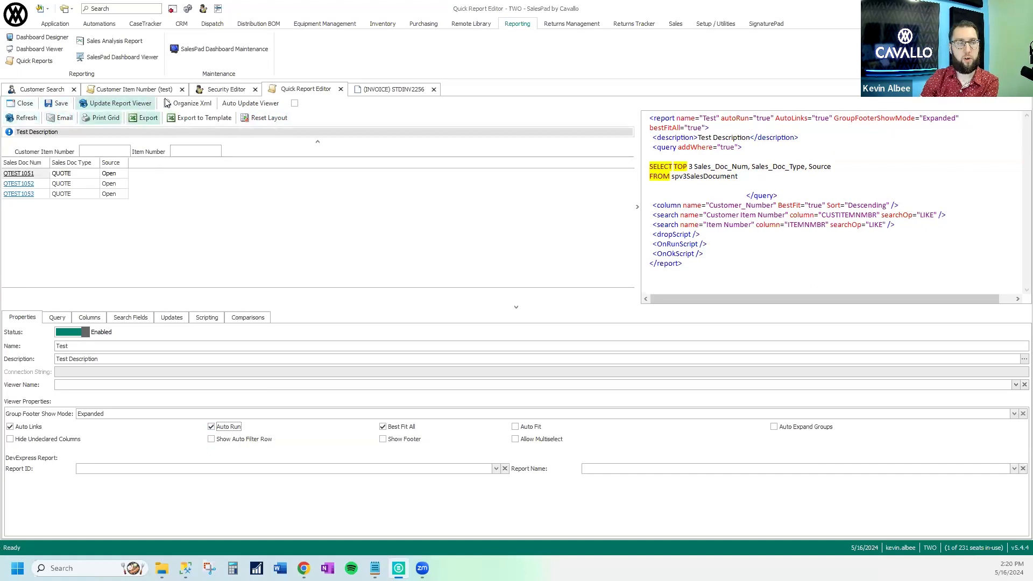
{"action": "left_click", "coordinate": [134, 89]}
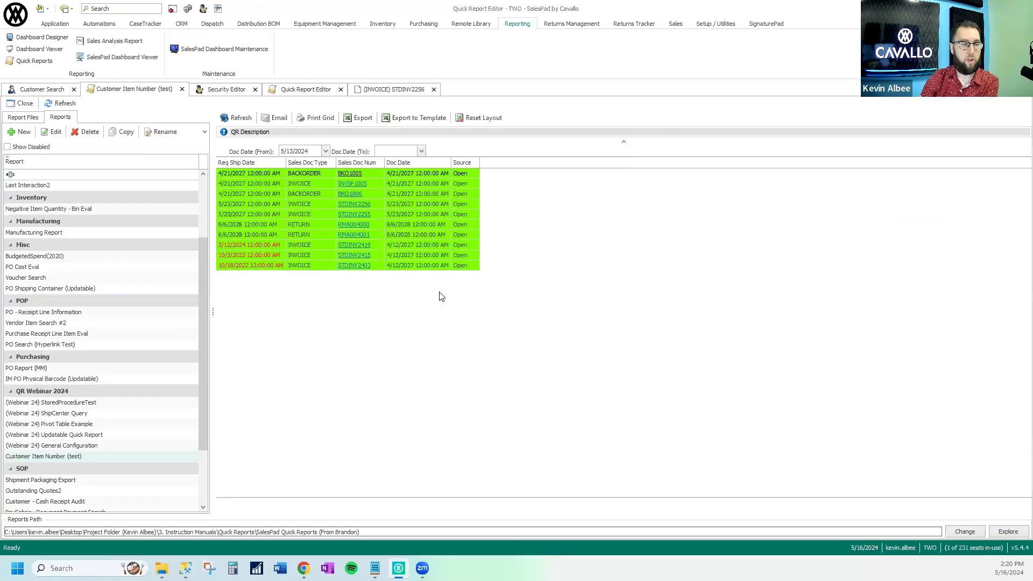
{"action": "left_click", "coordinate": [86, 456]}
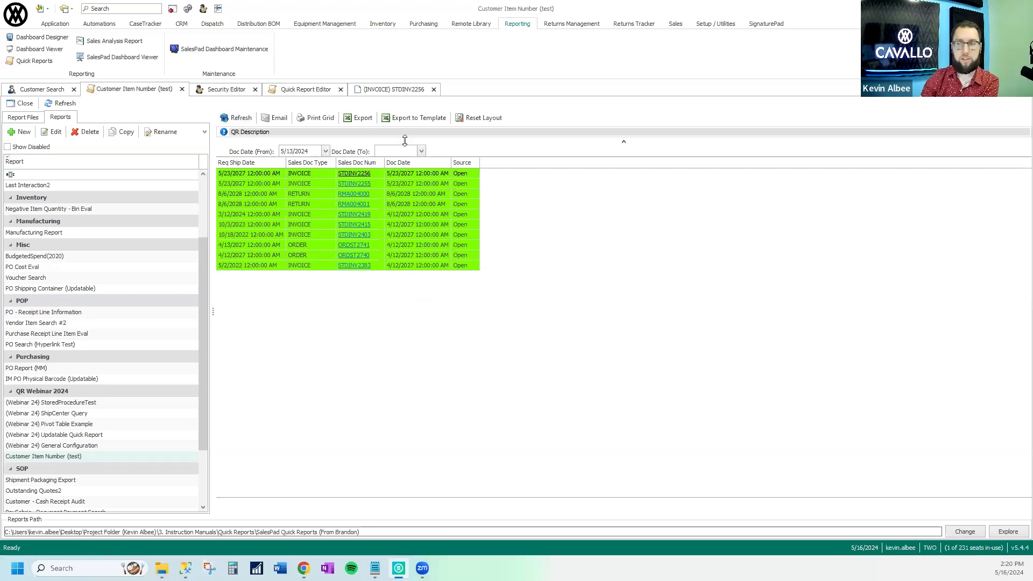
Close the STDINV2256 invoice and return to the Quick Report Editor.
{"action": "left_click", "coordinate": [395, 90]}
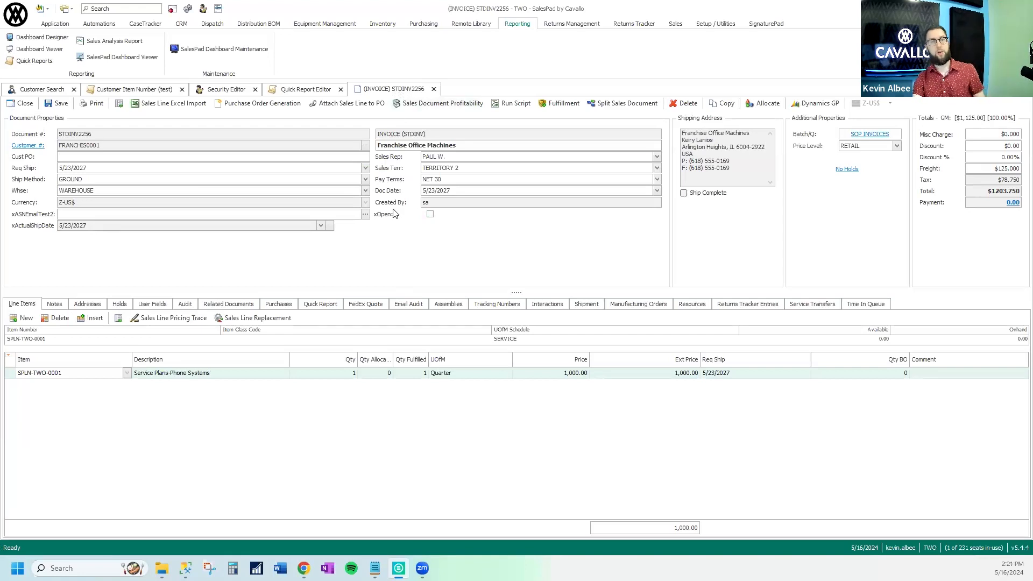
{"action": "left_click", "coordinate": [434, 90]}
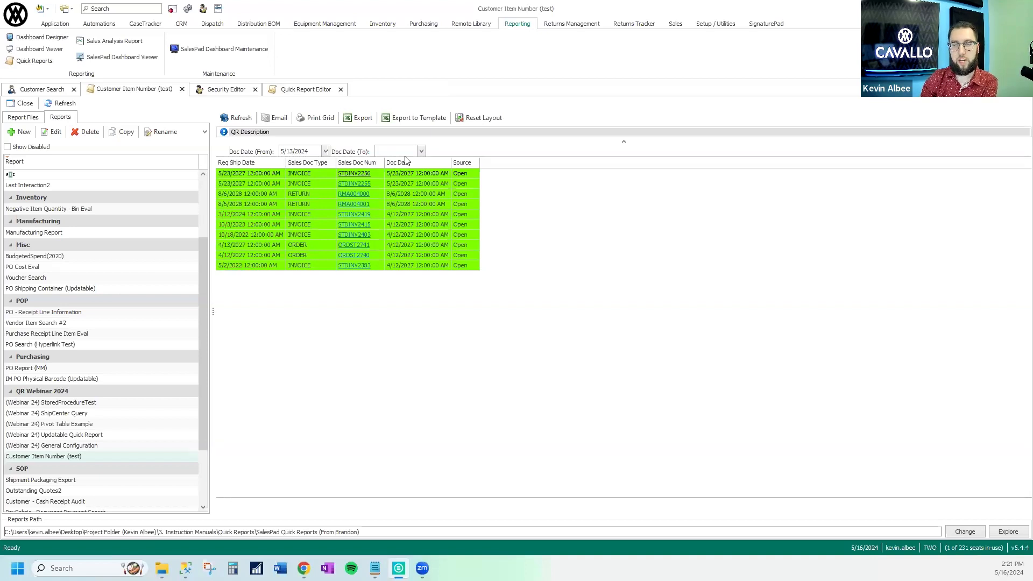
{"action": "left_click", "coordinate": [300, 92]}
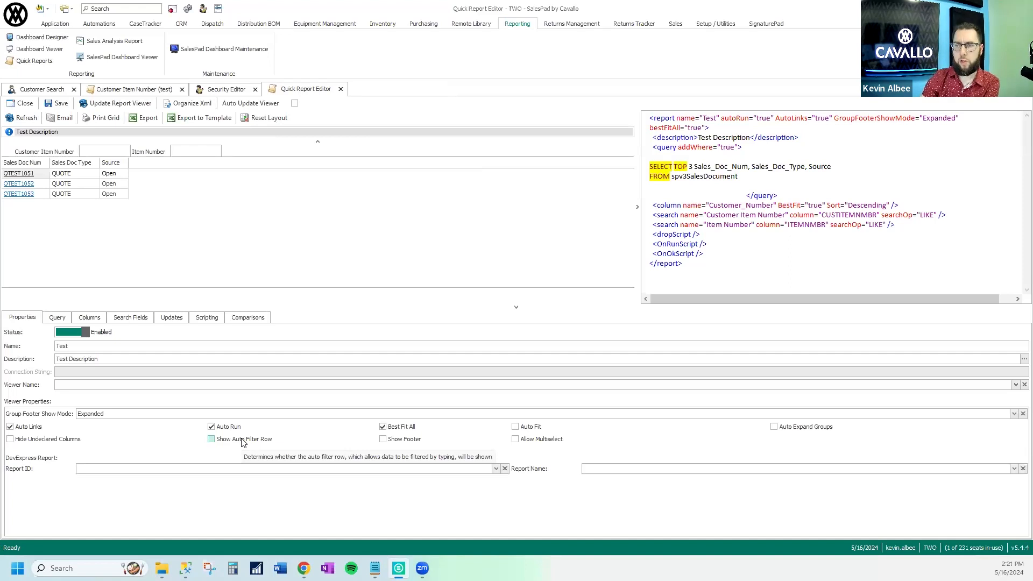
Show the auto filter row in the results grid and filter the Sales Doc Num column by 1051.
{"action": "right_click", "coordinate": [84, 165]}
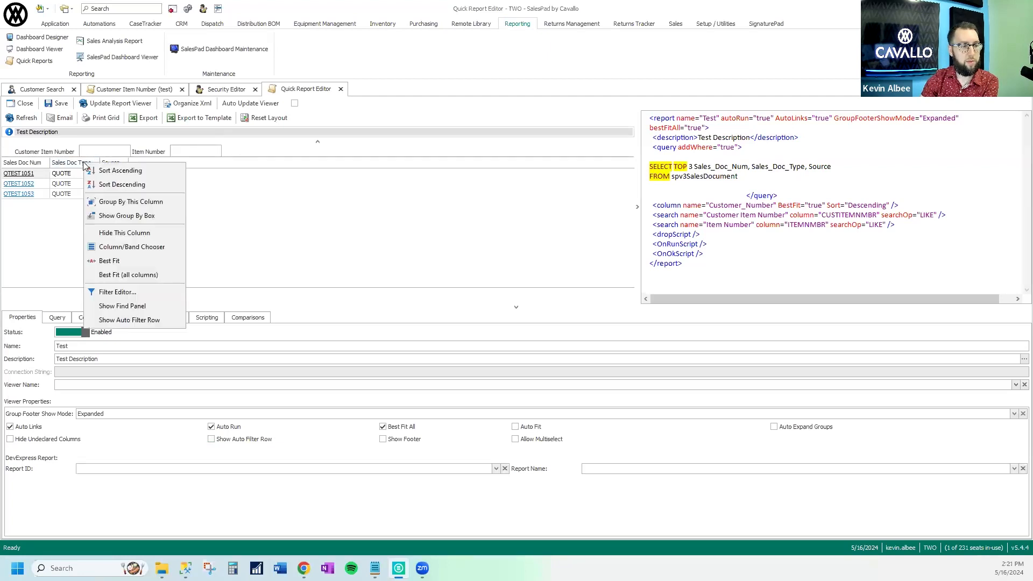
{"action": "left_click", "coordinate": [144, 320]}
{"action": "left_click", "coordinate": [41, 174]}
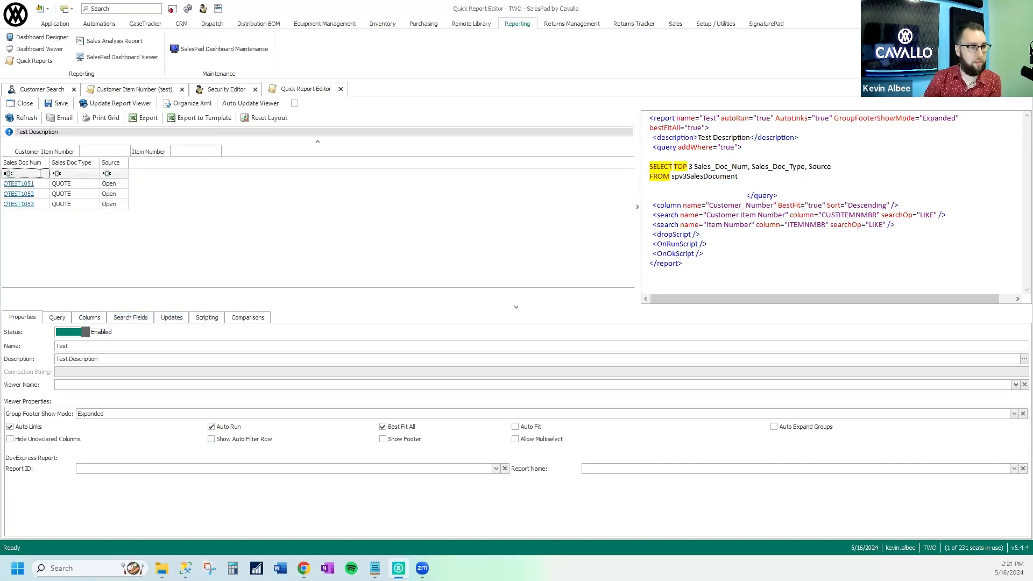
{"action": "type", "text": "1"}
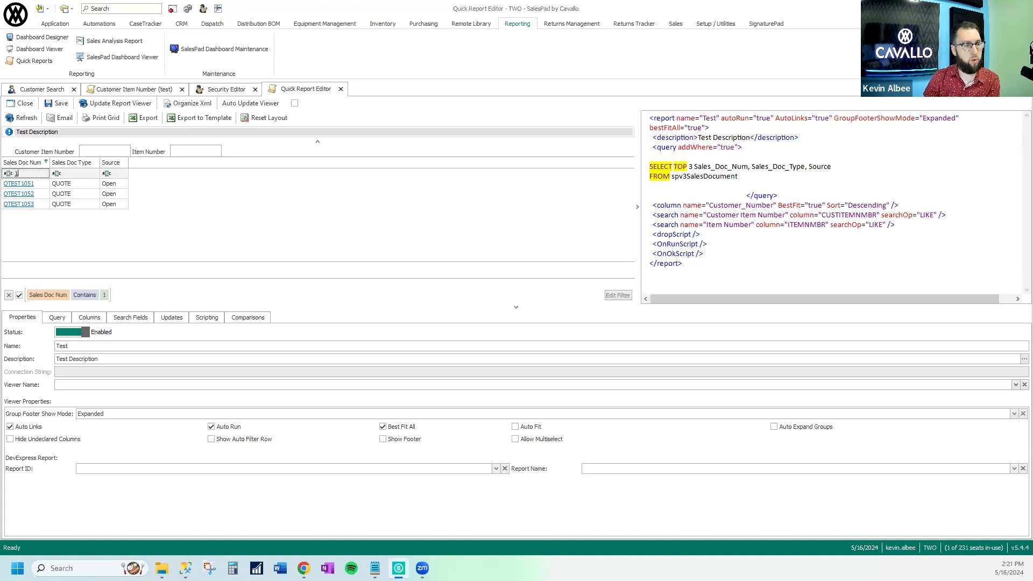
{"action": "type", "text": "051"}
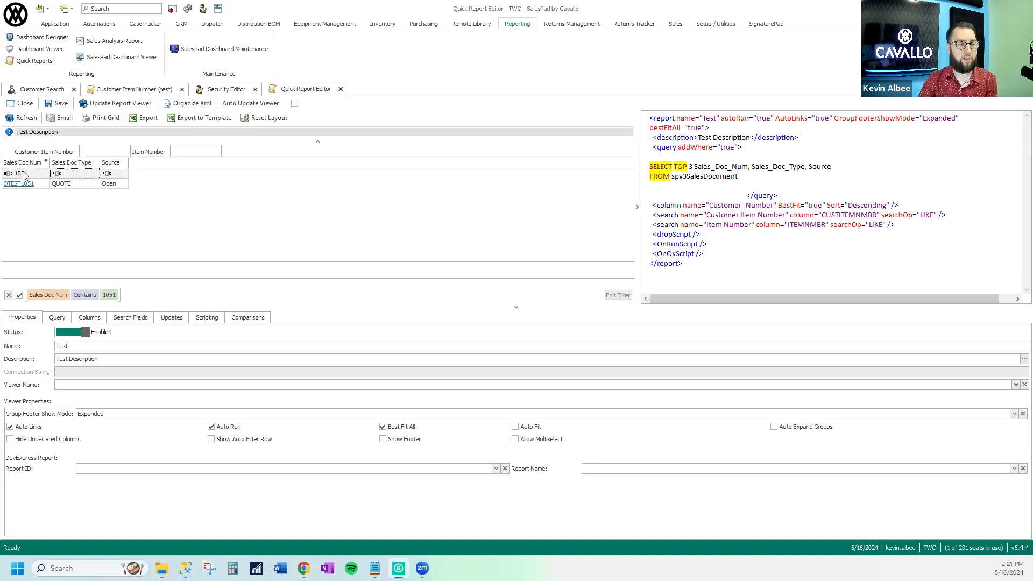
Hide the results grid's auto filter row and clear the Sales Doc Num filter.
{"action": "left_click", "coordinate": [91, 173]}
{"action": "right_click", "coordinate": [70, 163]}
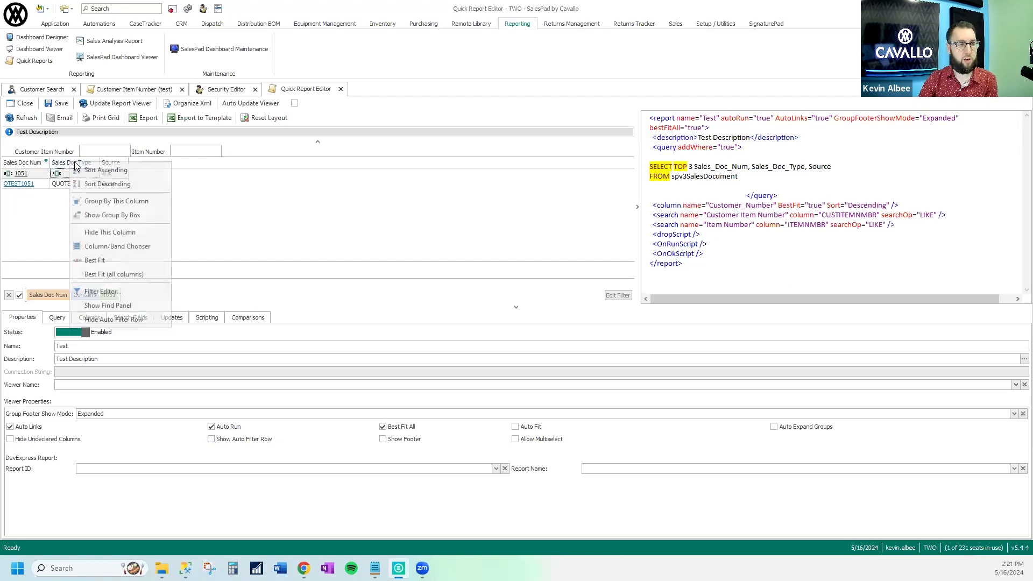
{"action": "left_click", "coordinate": [102, 319]}
{"action": "left_click", "coordinate": [8, 295]}
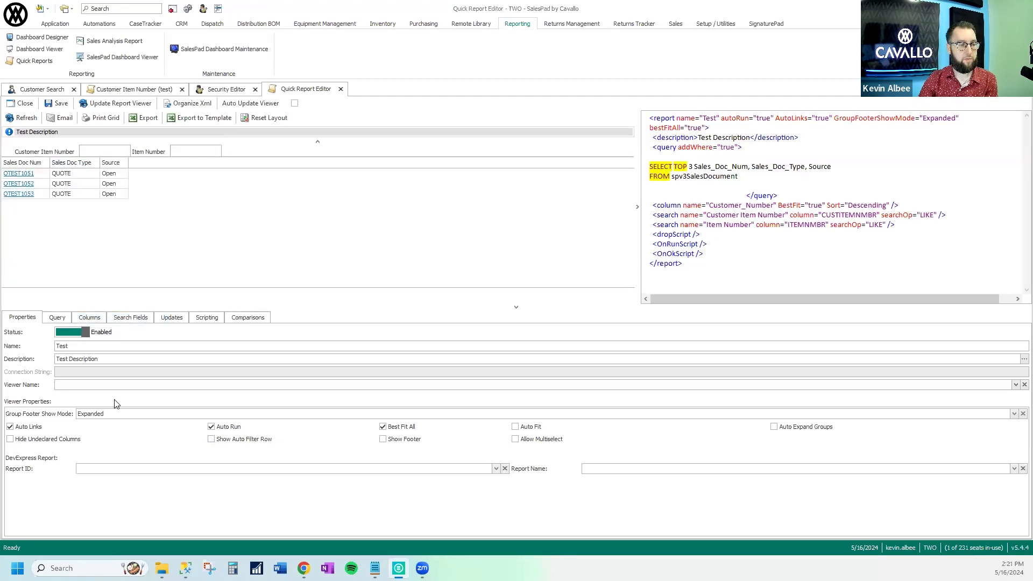
Enable the Show Auto Filter Row property for the report, update the report viewer and reset the grid layout.
{"action": "left_click", "coordinate": [241, 439]}
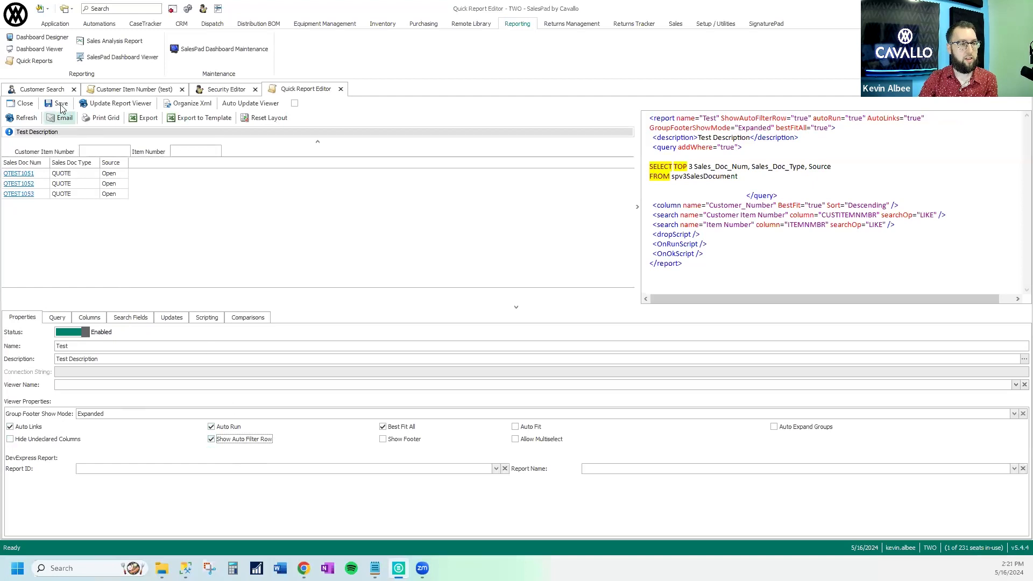
{"action": "left_click", "coordinate": [95, 105]}
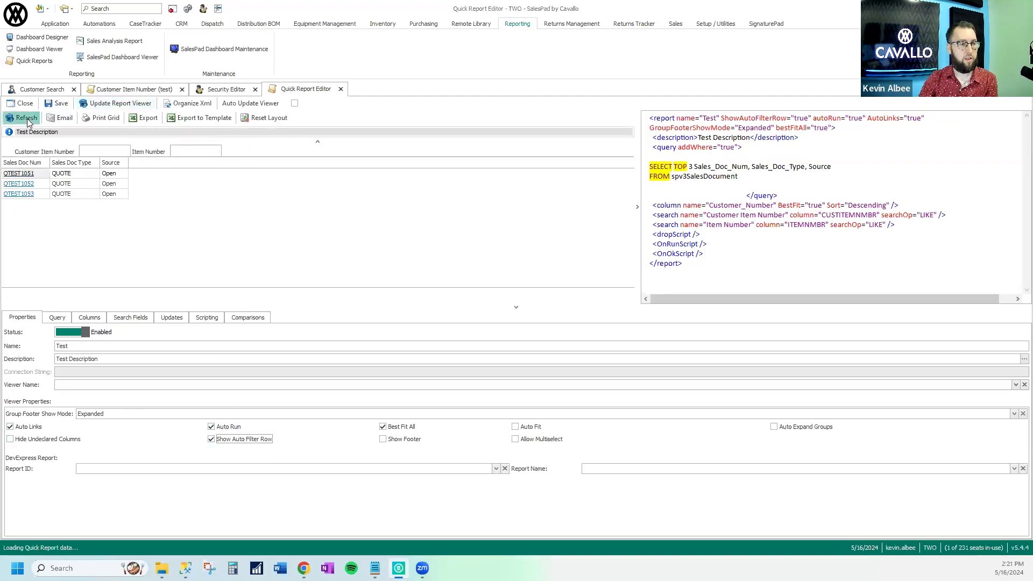
{"action": "left_click", "coordinate": [110, 104]}
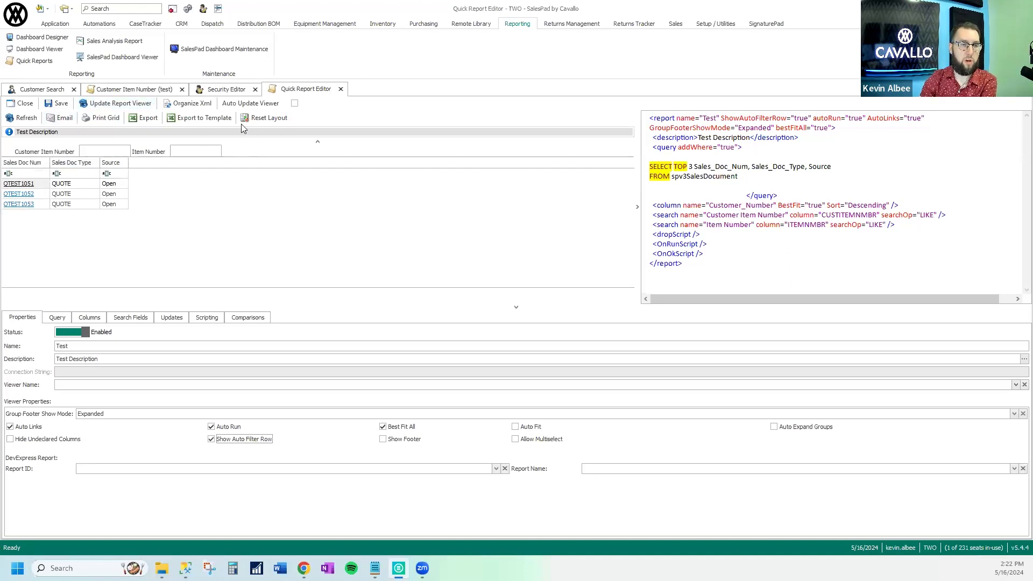
{"action": "left_click", "coordinate": [264, 120]}
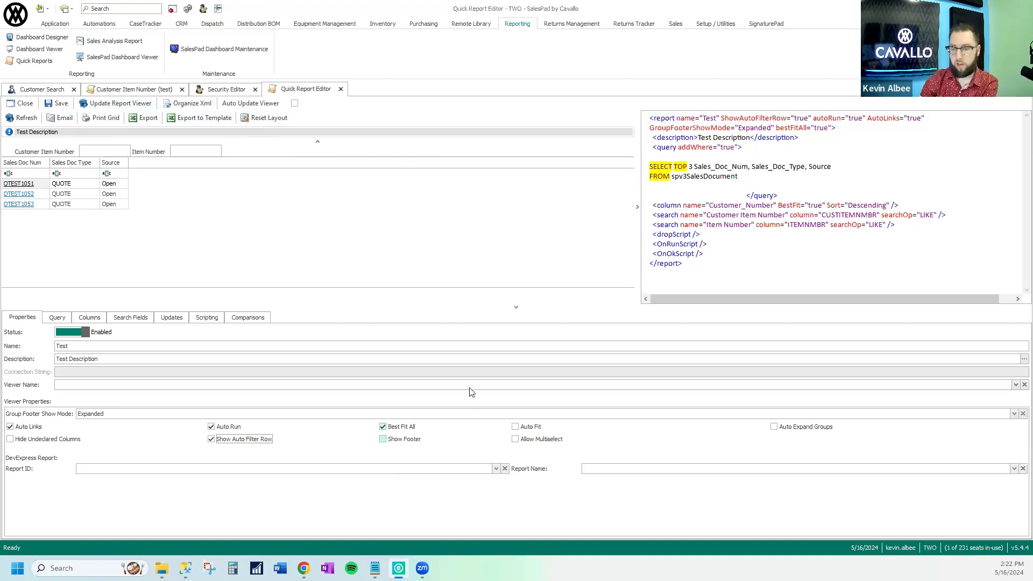
Open the Query Builder for the Test report's query and accept resetting the existing SQL query.
{"action": "left_click", "coordinate": [56, 318]}
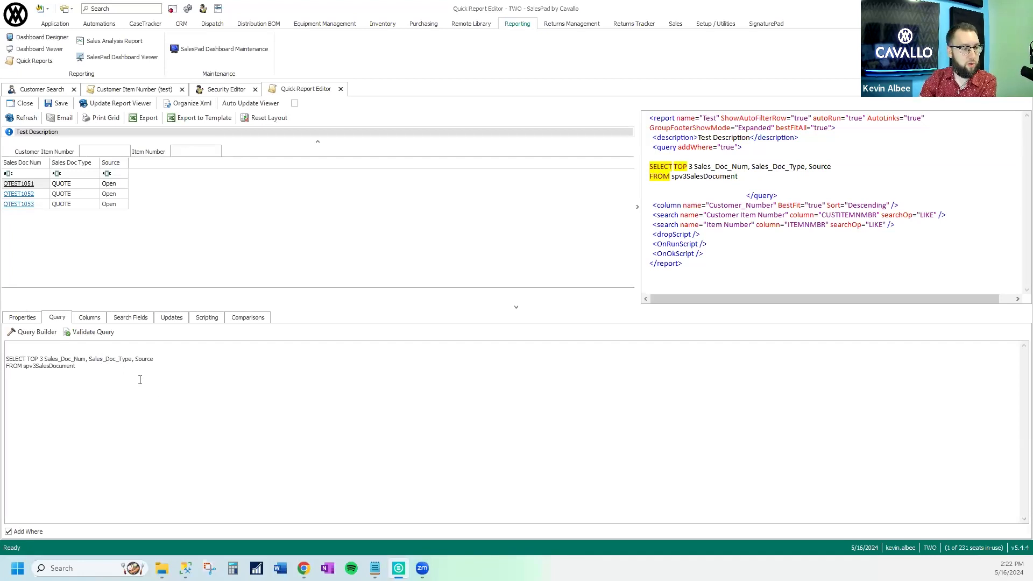
{"action": "left_click", "coordinate": [43, 332]}
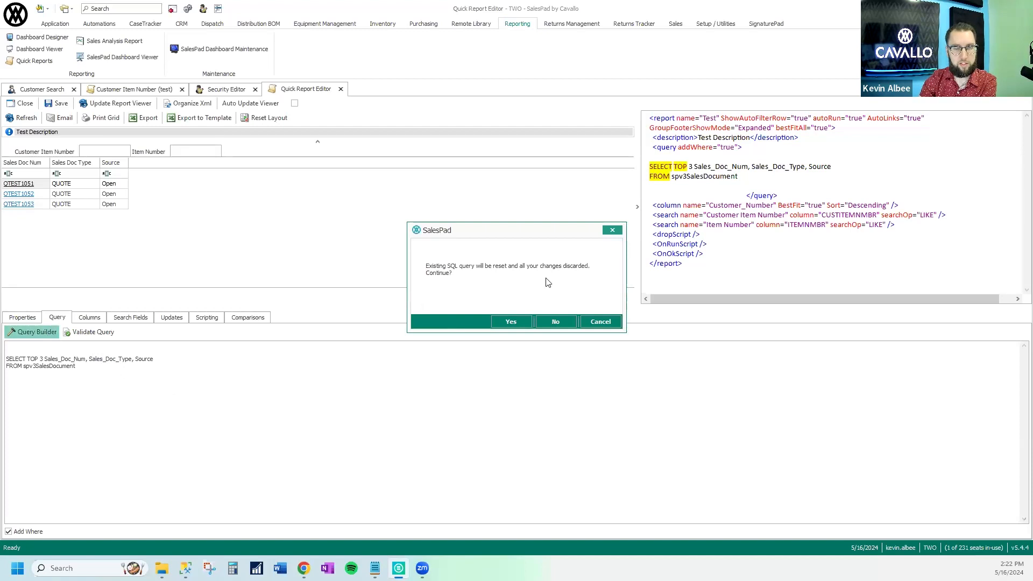
{"action": "left_click", "coordinate": [515, 321]}
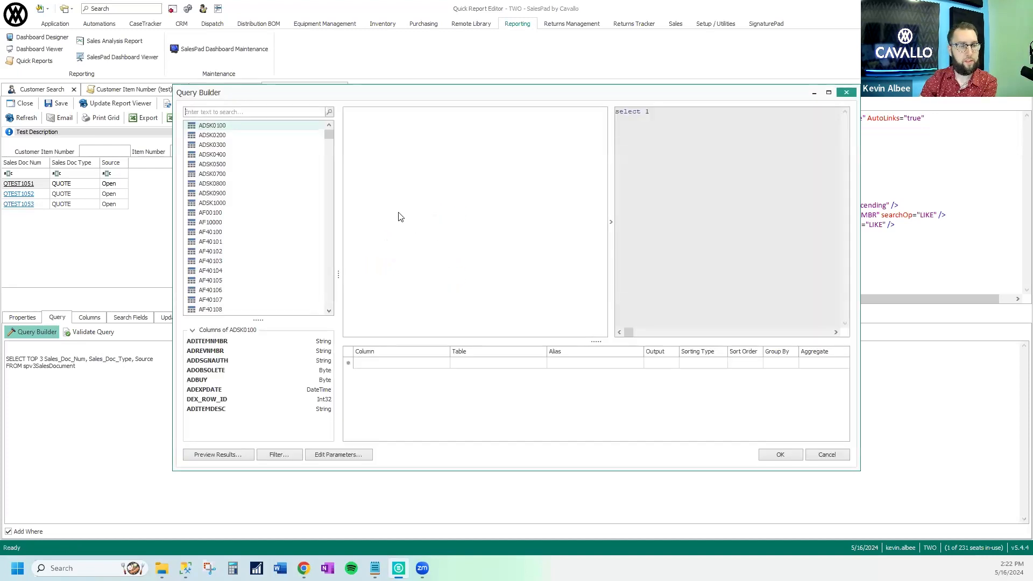
Search the Query Builder's table list for spvsalesdocumentsear and add spvSalesDocumentSearch_Light to the query.
{"action": "left_click_drag", "start_coordinate": [328, 132], "coordinate": [278, 118]}
{"action": "left_click", "coordinate": [274, 111]}
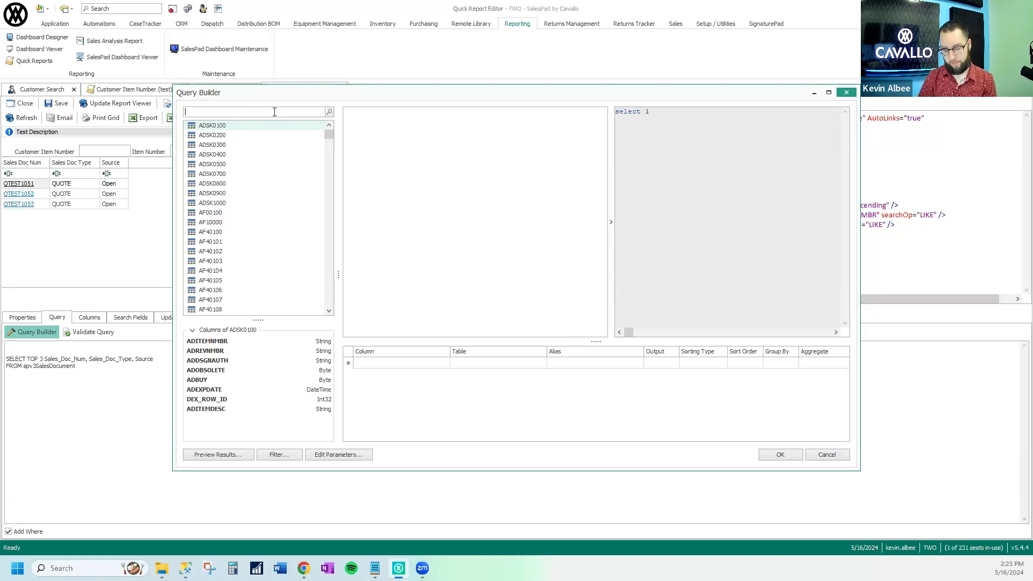
{"action": "type", "text": "spv"}
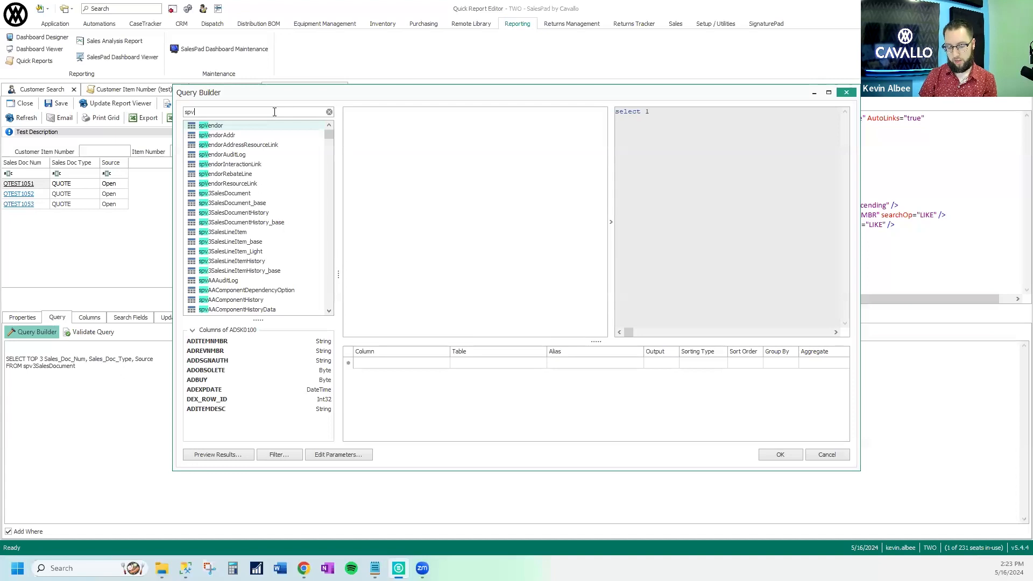
{"action": "type", "text": "salesd"}
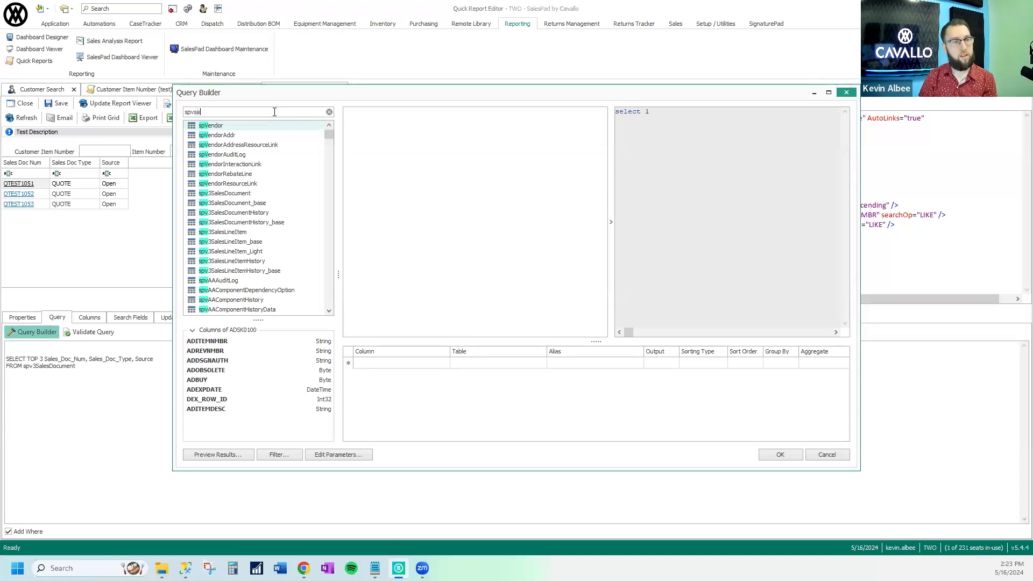
{"action": "key", "text": "BackSpace"}
{"action": "key", "text": "BackSpace"}
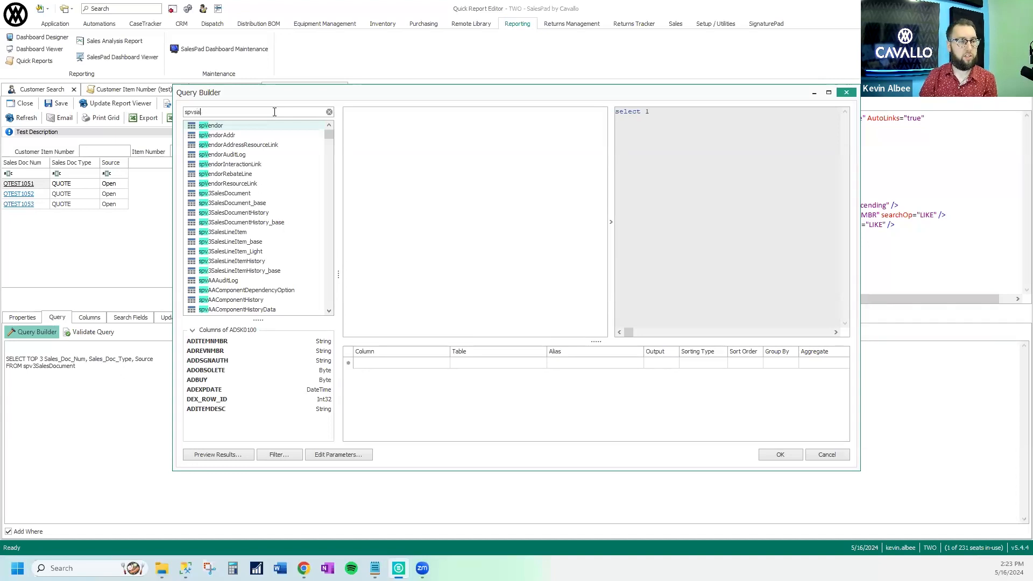
{"action": "type", "text": "lesdocumen"}
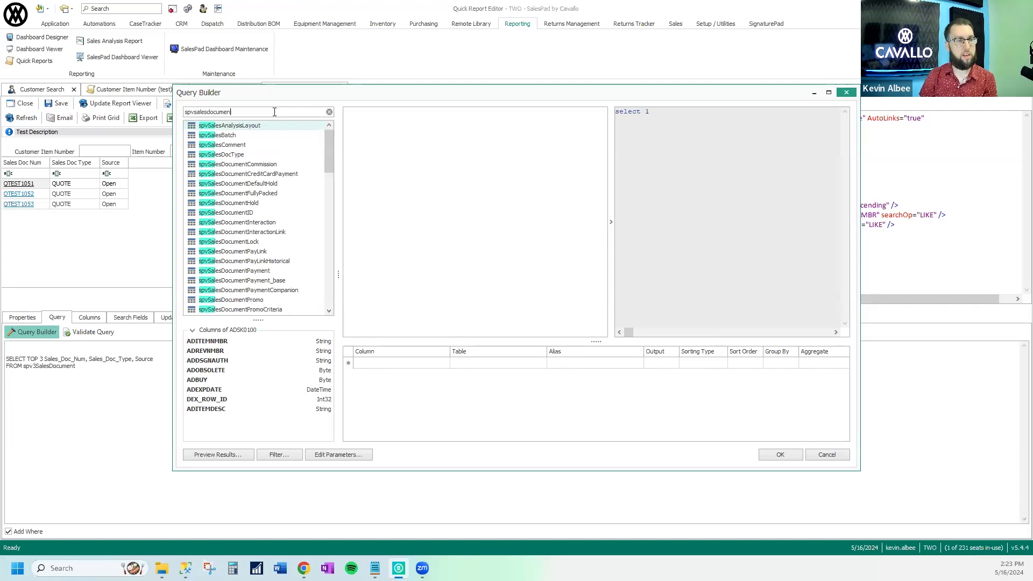
{"action": "type", "text": "tsear"}
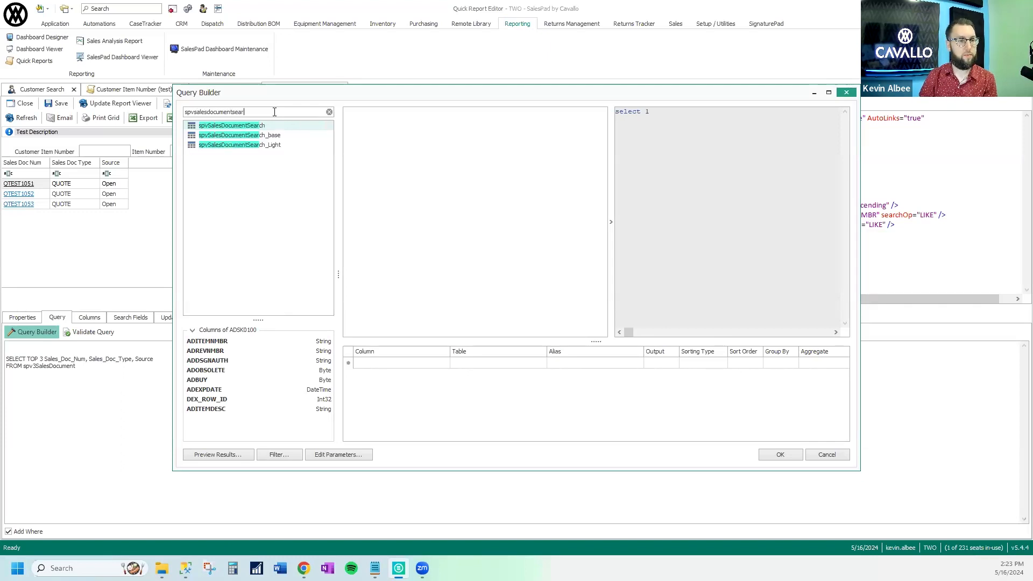
{"action": "left_click", "coordinate": [291, 137]}
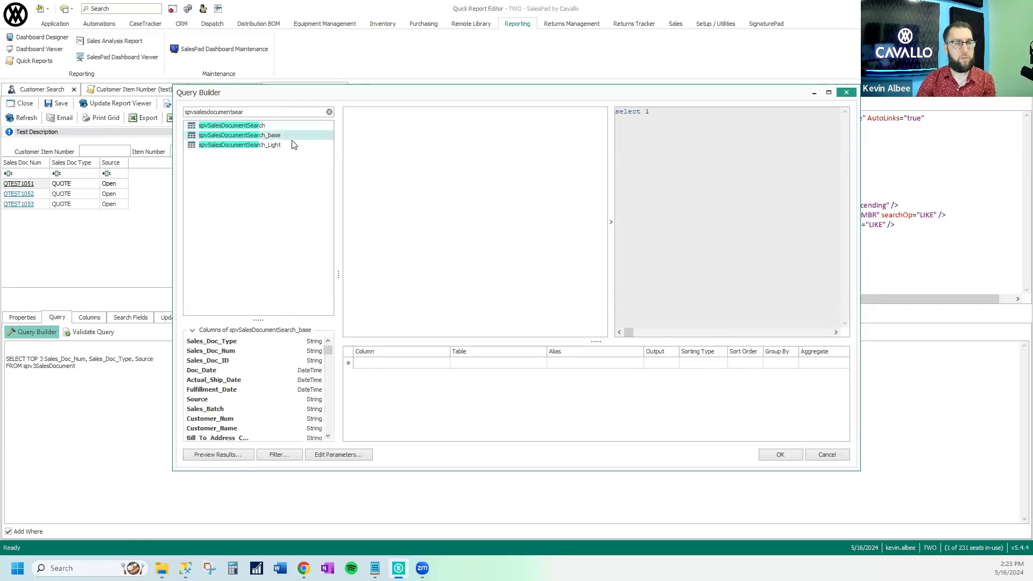
{"action": "left_click", "coordinate": [285, 147]}
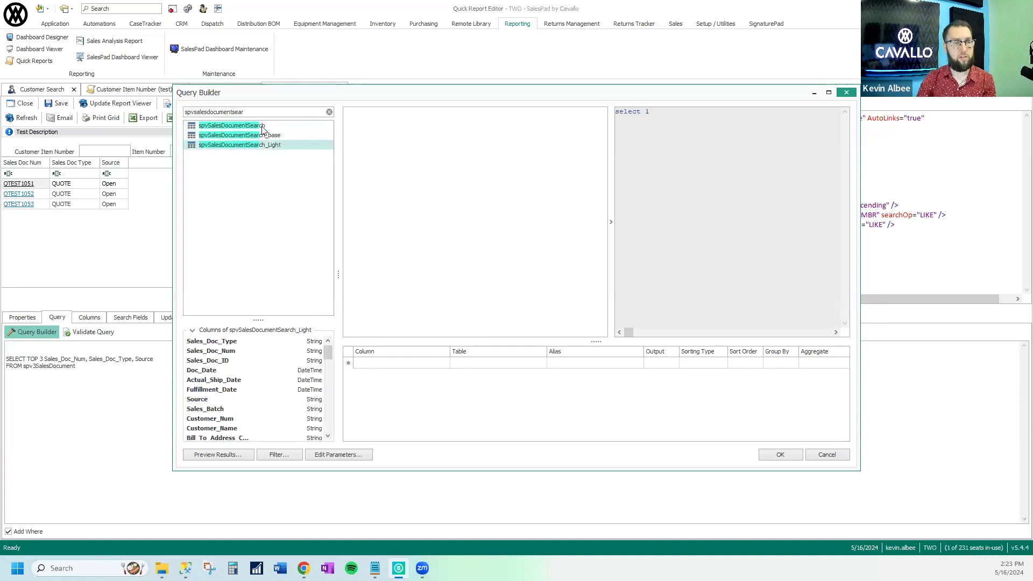
{"action": "left_click", "coordinate": [263, 128]}
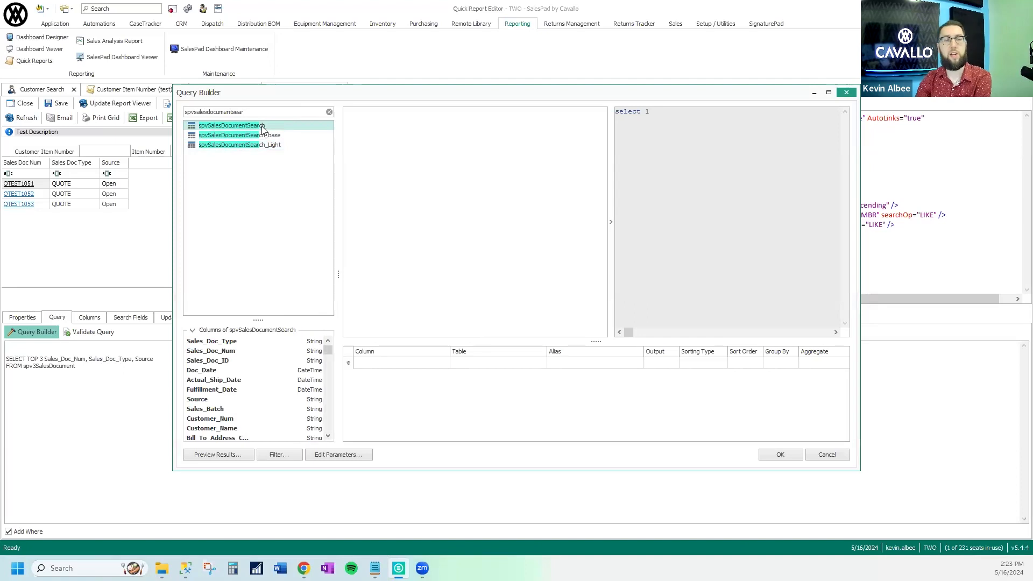
{"action": "double_click", "coordinate": [267, 147]}
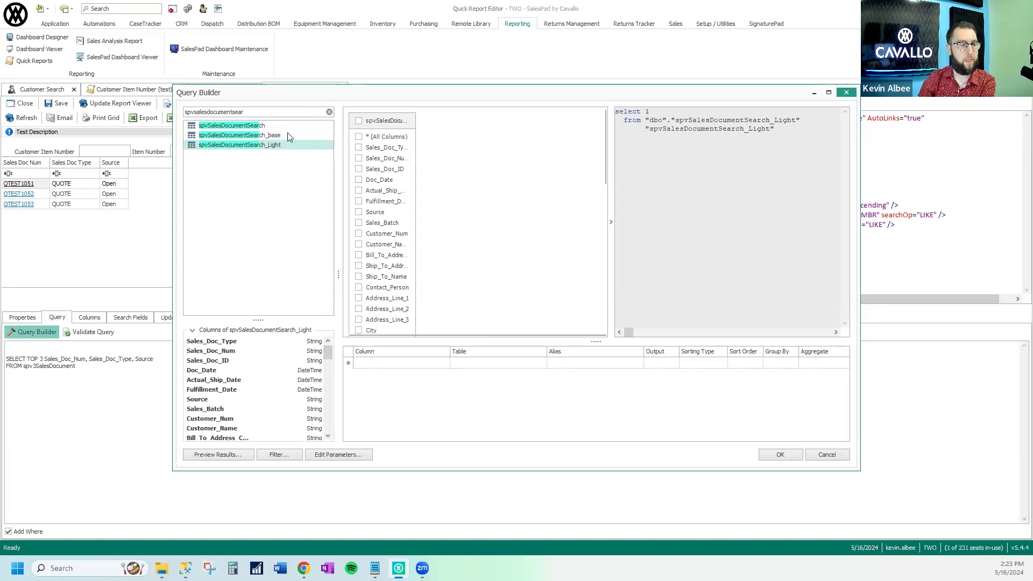
Search the table list for spvsaleslineitemsearch and add spvSalesLineItemSearch_Light to the query as the table to join.
{"action": "double_click", "coordinate": [267, 111]}
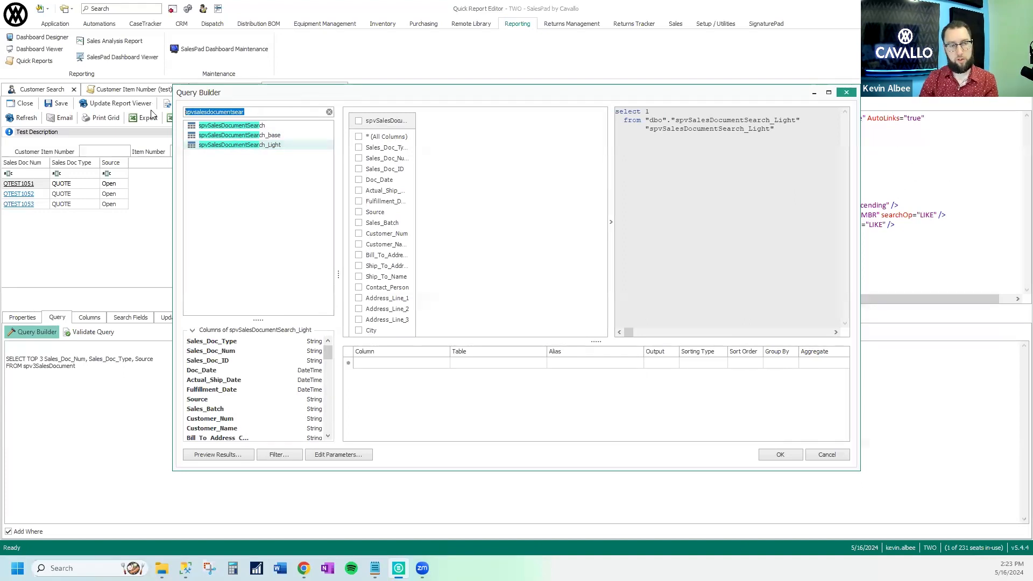
{"action": "type", "text": "spv"}
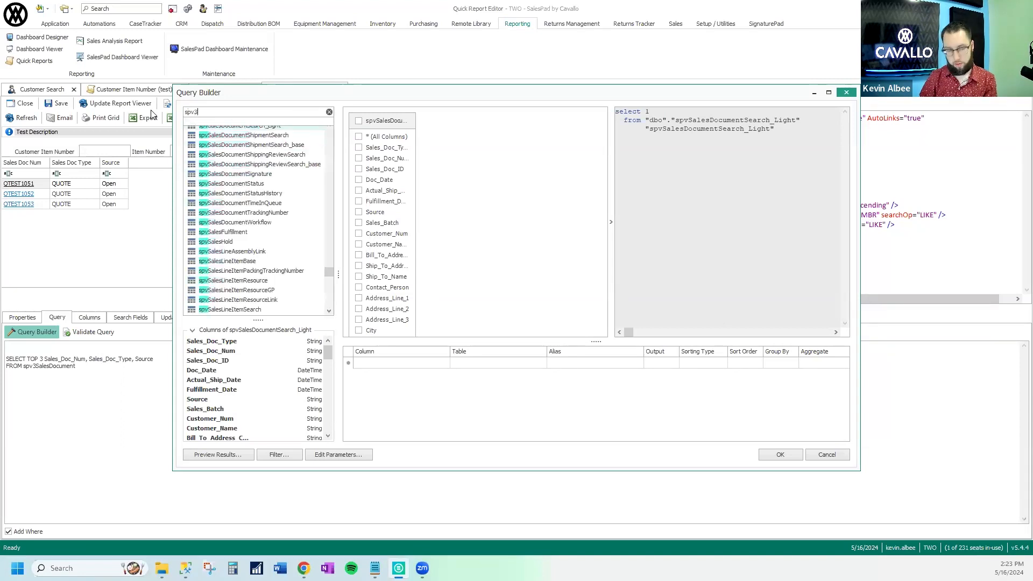
{"action": "type", "text": "salesline"}
{"action": "key", "text": "BackSpace"}
{"action": "key", "text": "BackSpace"}
{"action": "key", "text": "BackSpace"}
{"action": "key", "text": "BackSpace"}
{"action": "type", "text": "lineitemsear"}
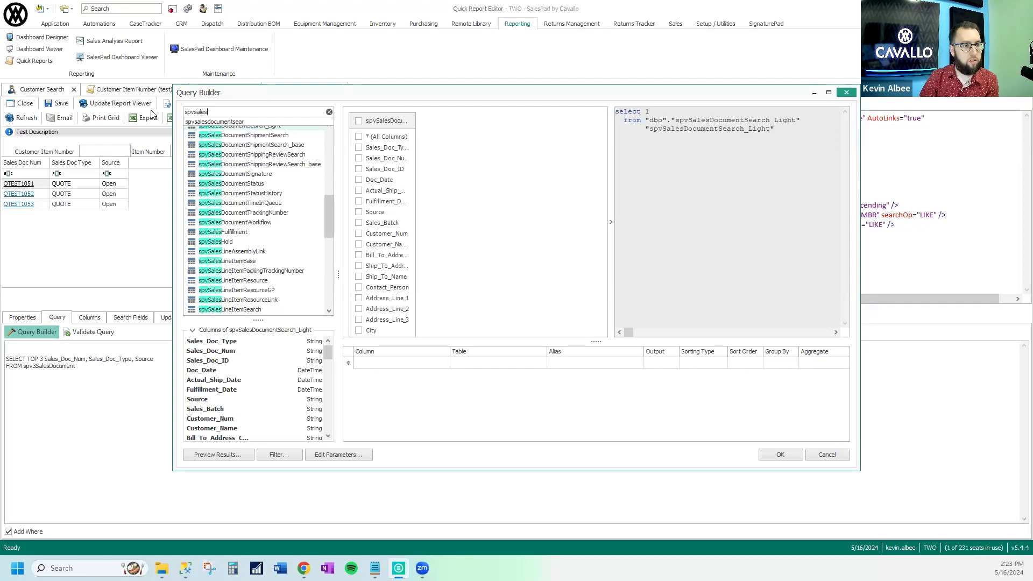
{"action": "type", "text": "ch"}
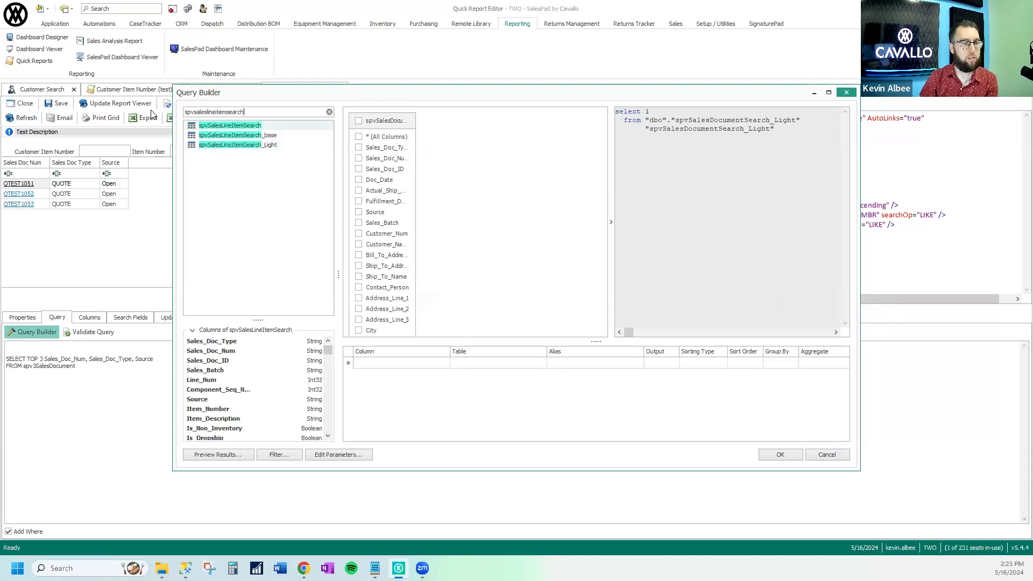
{"action": "left_click", "coordinate": [256, 145]}
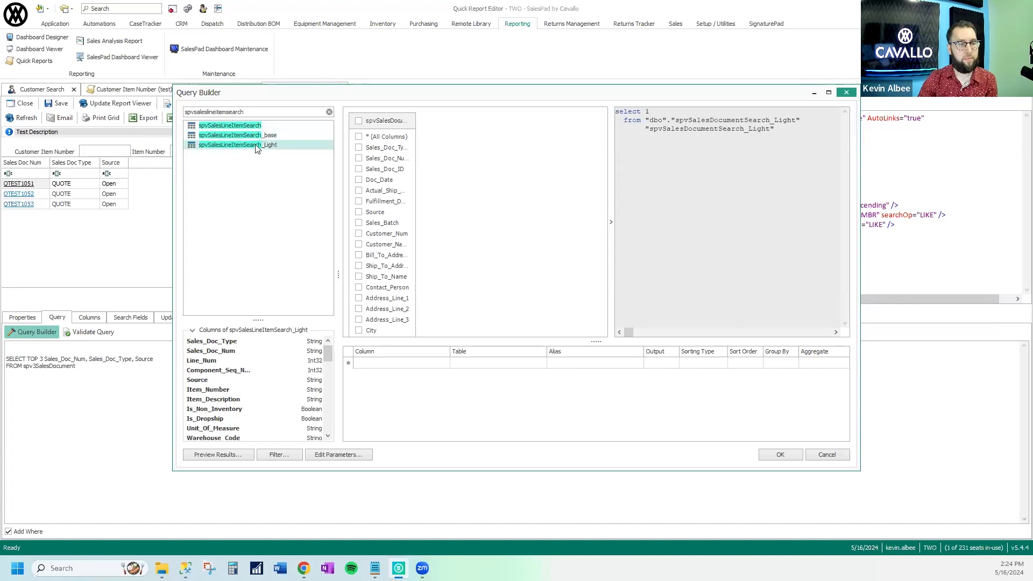
{"action": "double_click", "coordinate": [256, 147]}
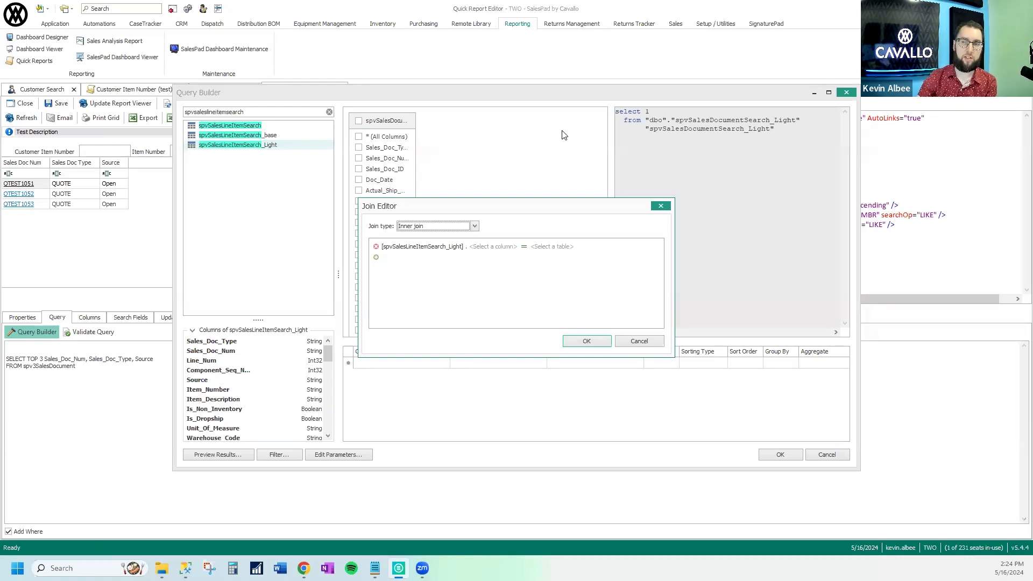
Set the first join condition to match Sales_Doc_Type in spvSalesLineItemSearch_Light with Sales_Doc_Type in spvSalesDocumentSearch_Light.
{"action": "left_click", "coordinate": [498, 247]}
{"action": "left_click", "coordinate": [538, 8]}
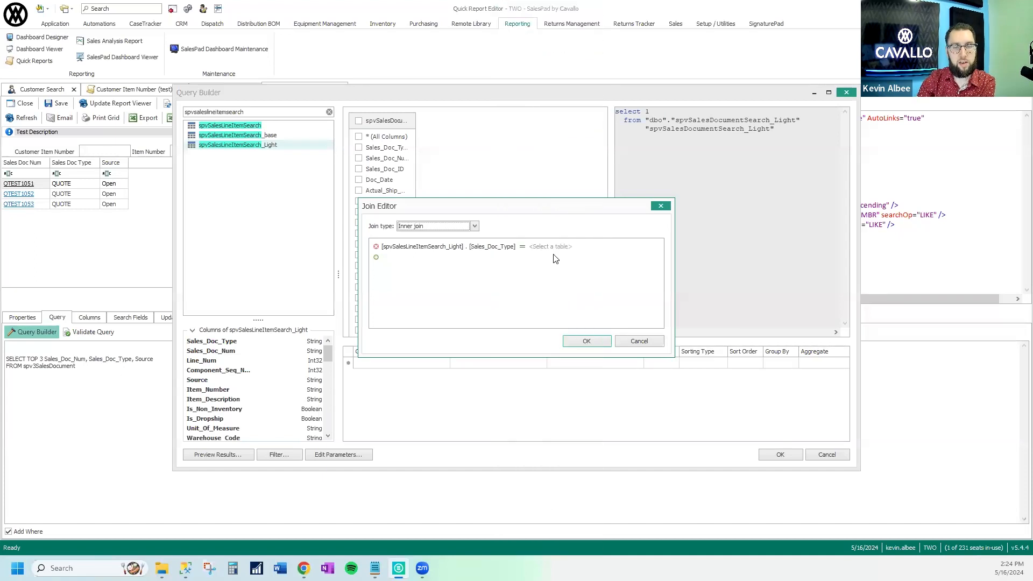
{"action": "left_click", "coordinate": [551, 247]}
{"action": "left_click", "coordinate": [572, 252]}
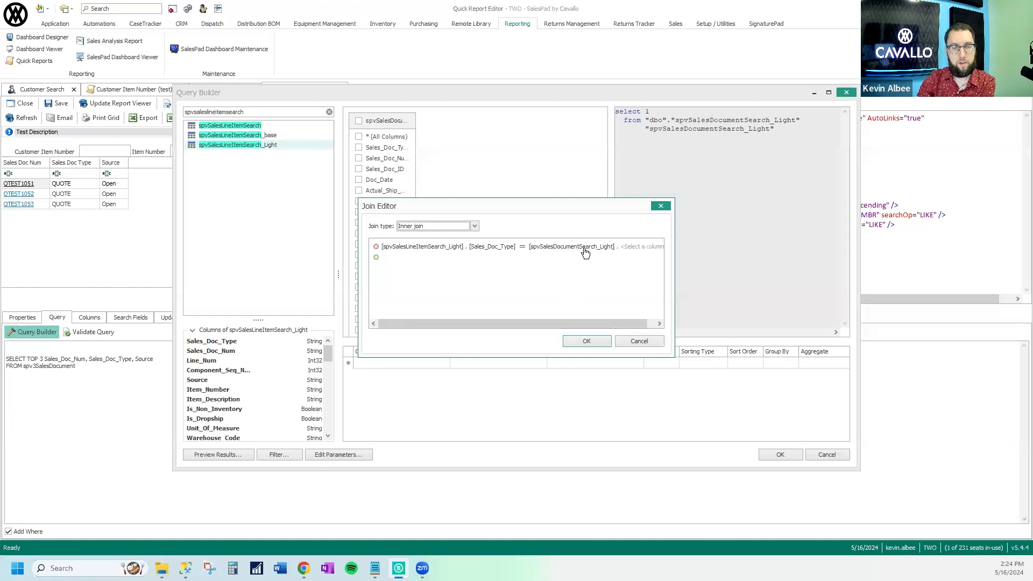
{"action": "left_click", "coordinate": [627, 247]}
{"action": "left_click", "coordinate": [691, 10]}
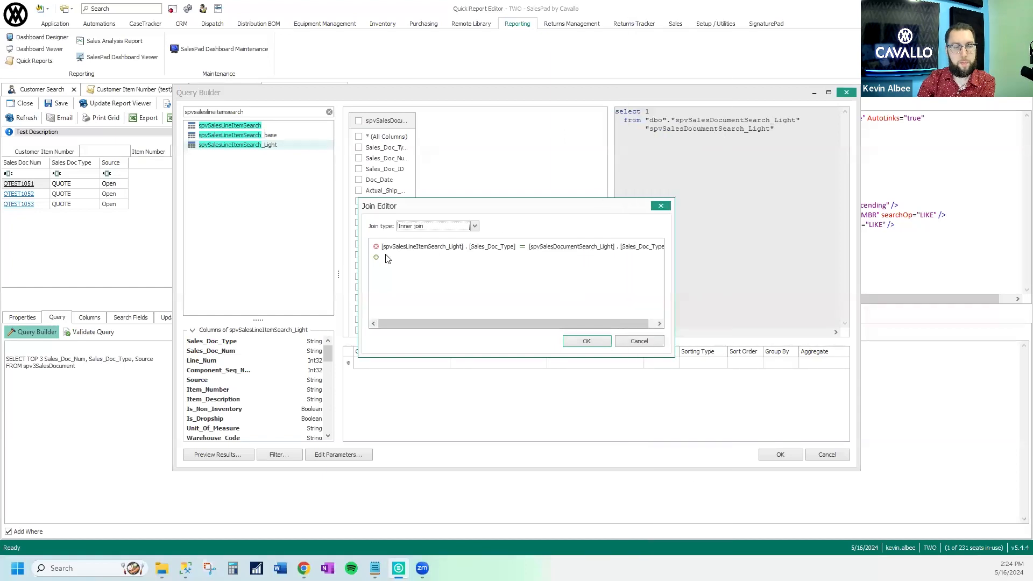
Add a second join condition matching Sales_Doc_Num in both tables, widen the Join Editor and accept the inner join.
{"action": "left_click", "coordinate": [376, 257]}
{"action": "left_click", "coordinate": [491, 258]}
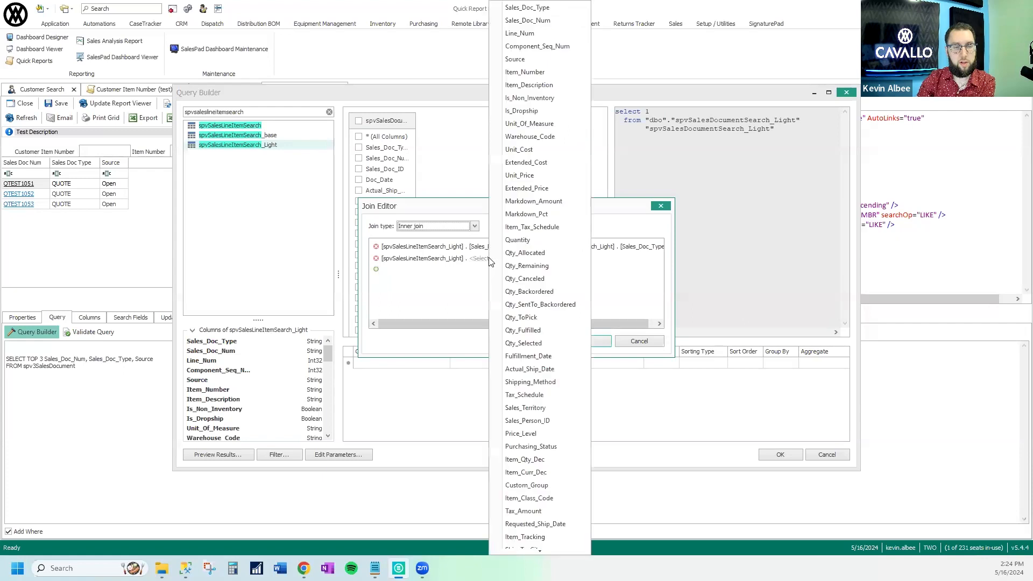
{"action": "left_click", "coordinate": [555, 18]}
{"action": "left_click", "coordinate": [536, 259]}
{"action": "left_click", "coordinate": [555, 263]}
{"action": "left_click", "coordinate": [638, 259]}
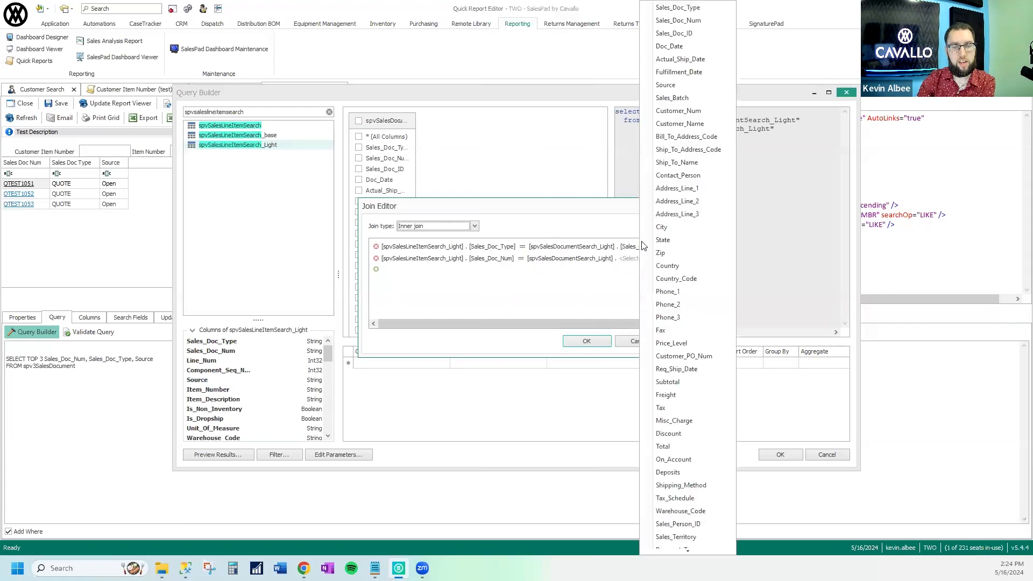
{"action": "left_click", "coordinate": [687, 20]}
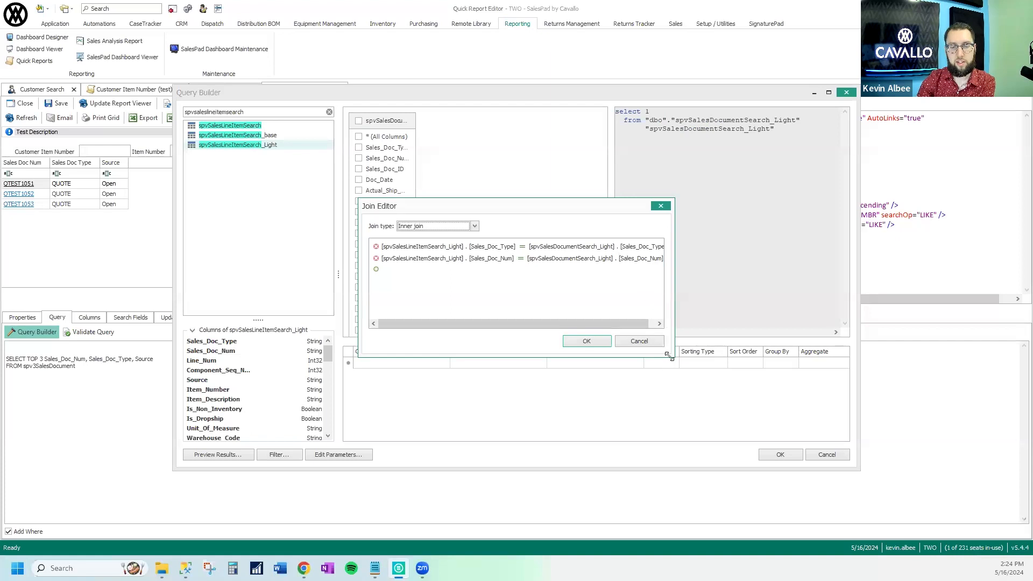
{"action": "left_click_drag", "start_coordinate": [669, 356], "coordinate": [790, 374]}
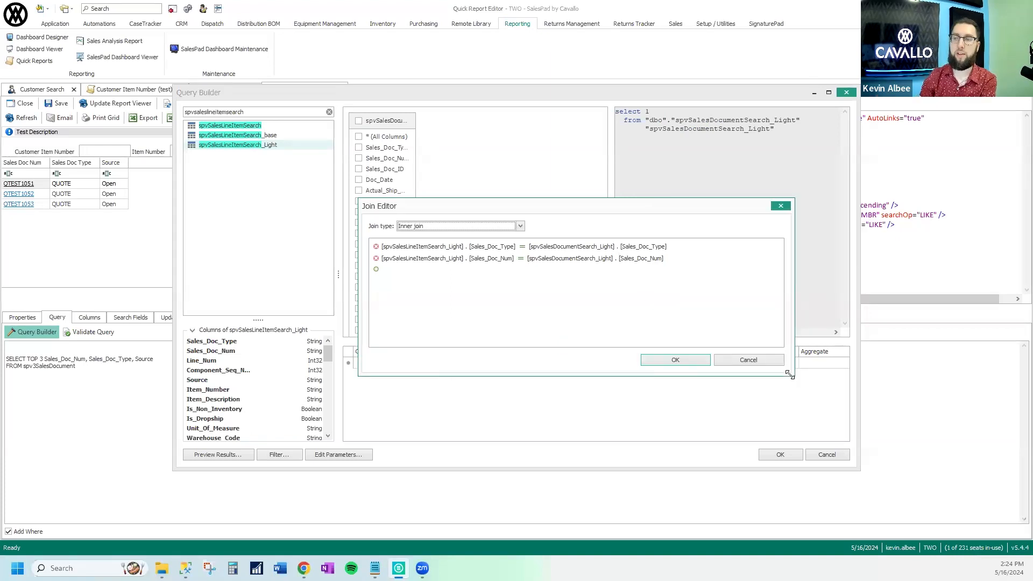
{"action": "left_click", "coordinate": [693, 362]}
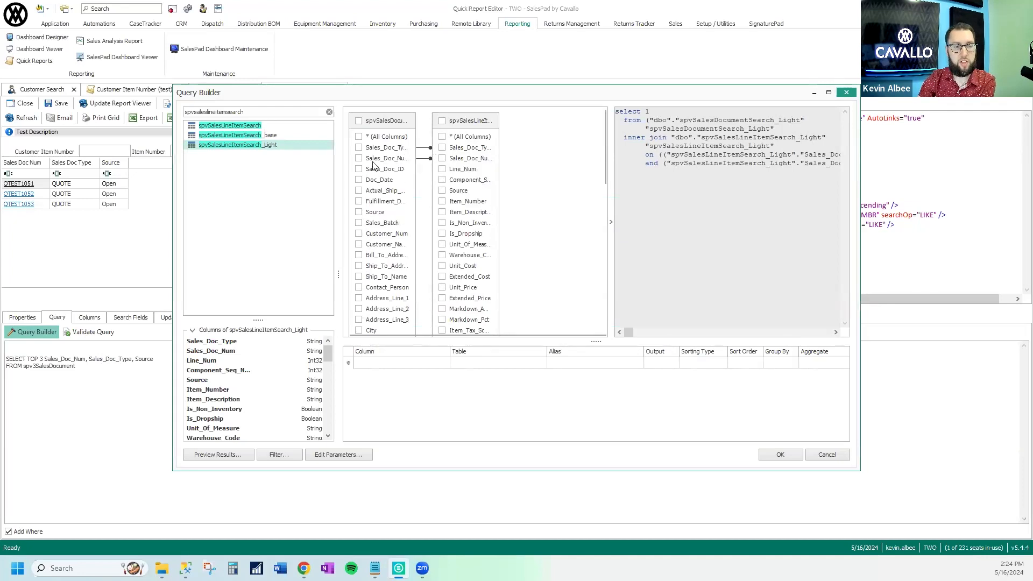
Include Sales_Doc_Type, Sales_Doc_Num, Doc_Date and Sales_Batch from spvSalesDocumentSearch_Light in the query output.
{"action": "left_click", "coordinate": [359, 148]}
{"action": "left_click", "coordinate": [359, 158]}
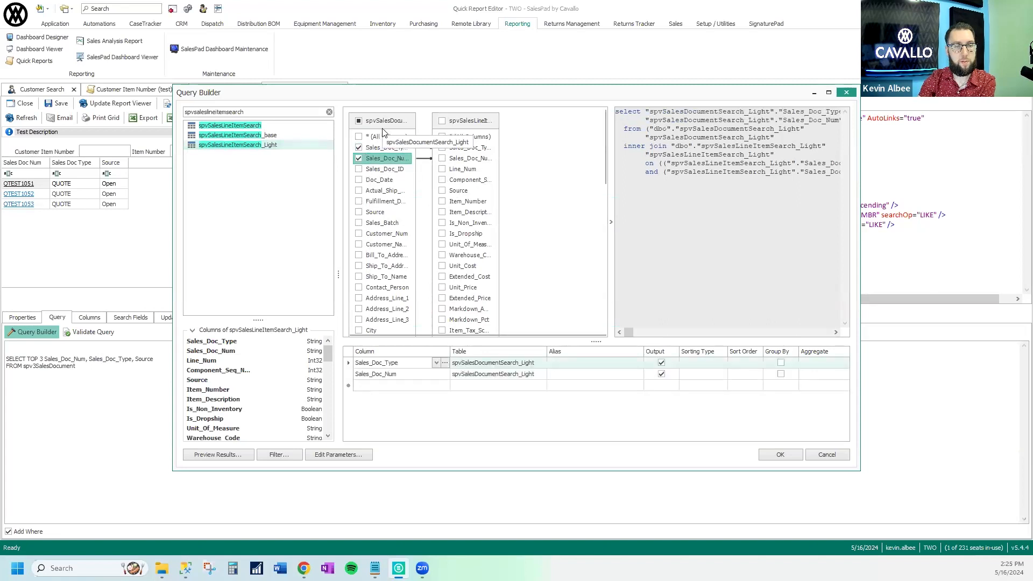
{"action": "left_click", "coordinate": [358, 179]}
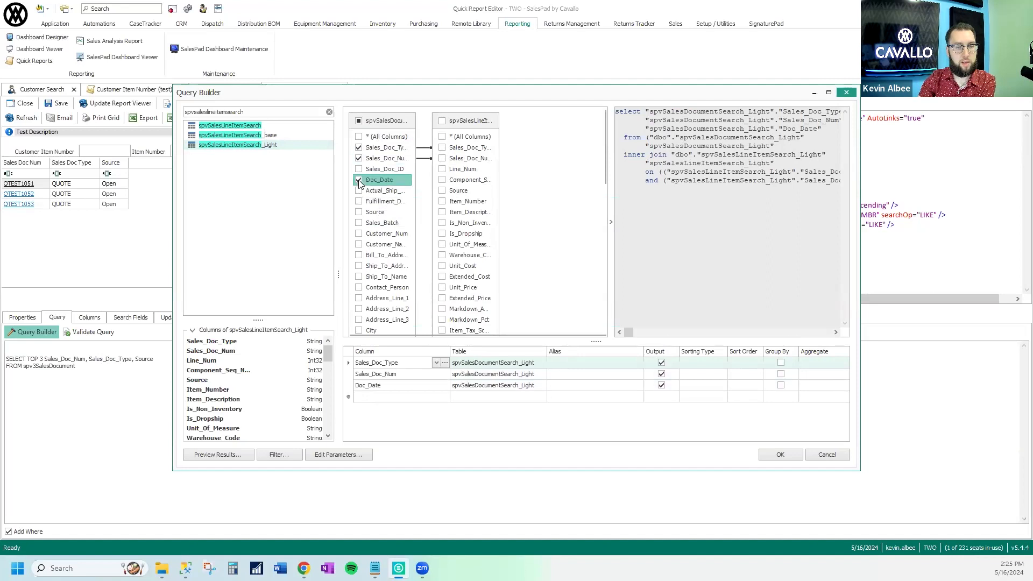
{"action": "left_click", "coordinate": [359, 222]}
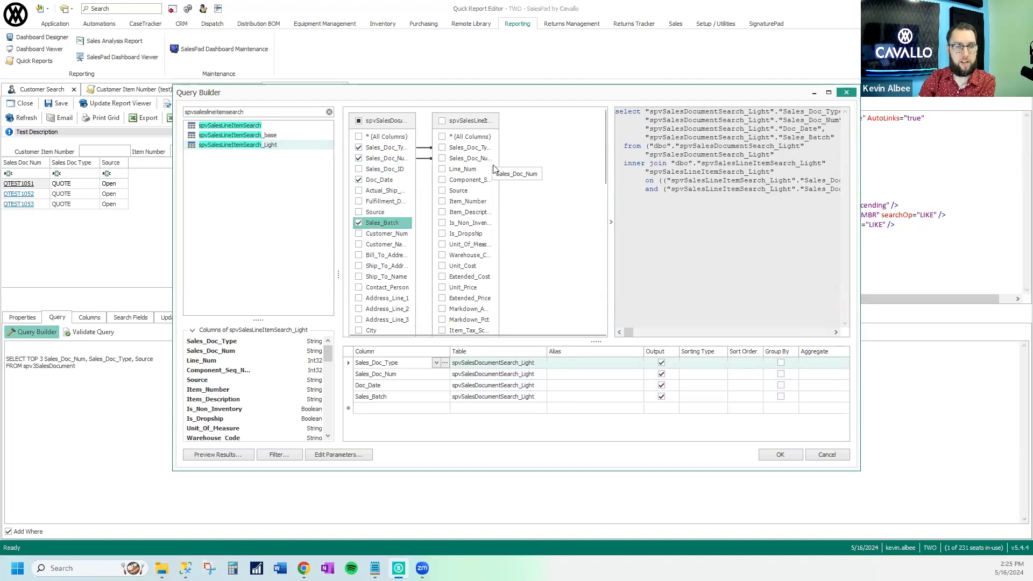
Include Item_Number, Item_Description, Unit_Price and Unit_Cost from spvSalesLineItemSearch_Light in the query output.
{"action": "left_click", "coordinate": [442, 202]}
{"action": "left_click", "coordinate": [442, 212]}
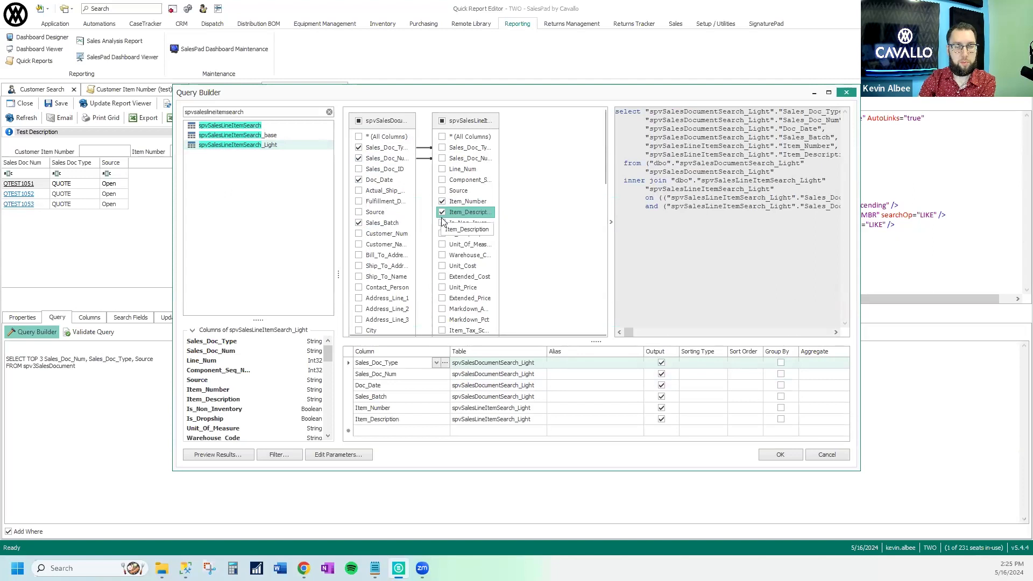
{"action": "left_click", "coordinate": [442, 287]}
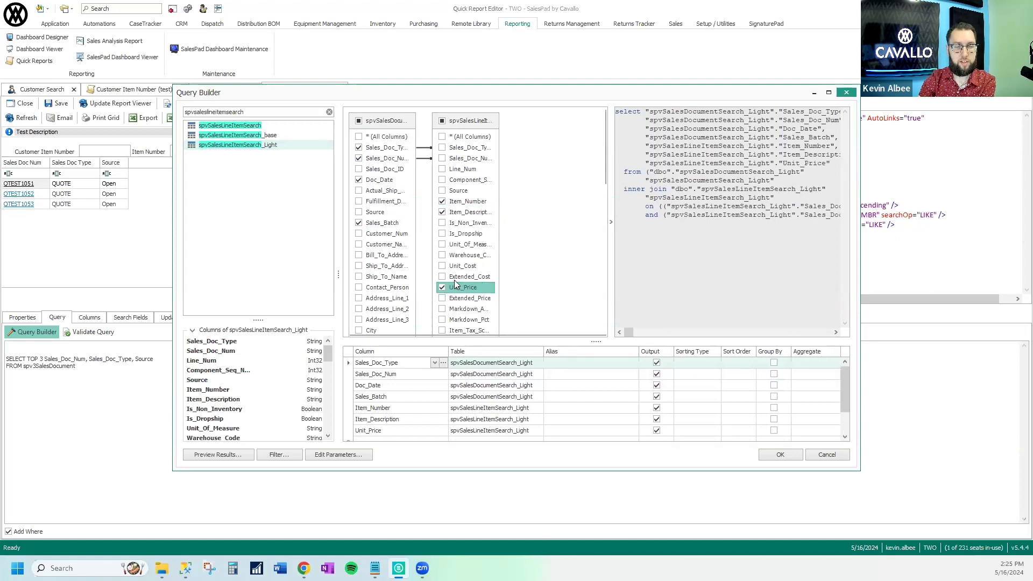
{"action": "left_click", "coordinate": [442, 266]}
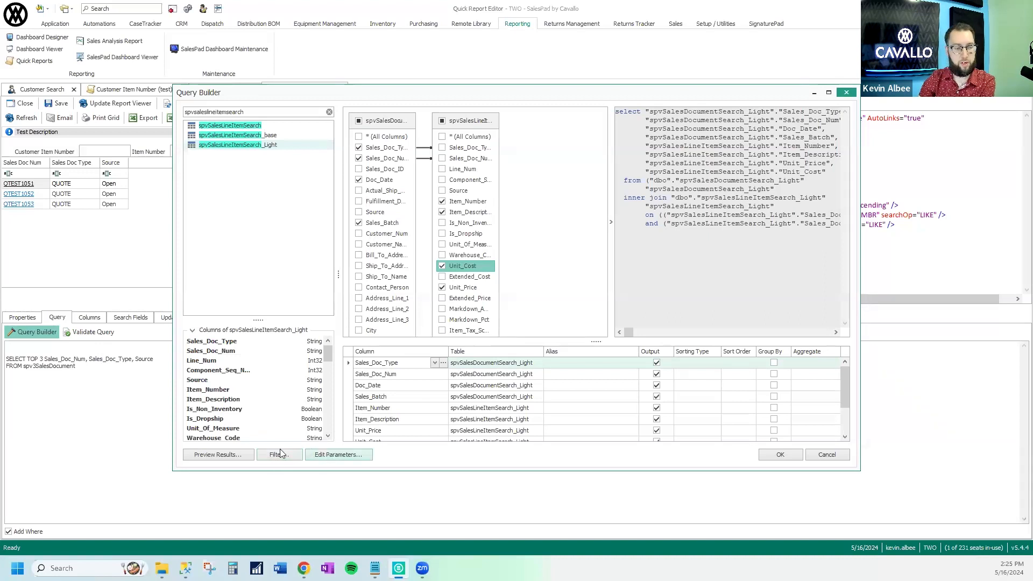
Preview the results of the joined query and close the preview.
{"action": "left_click", "coordinate": [228, 455]}
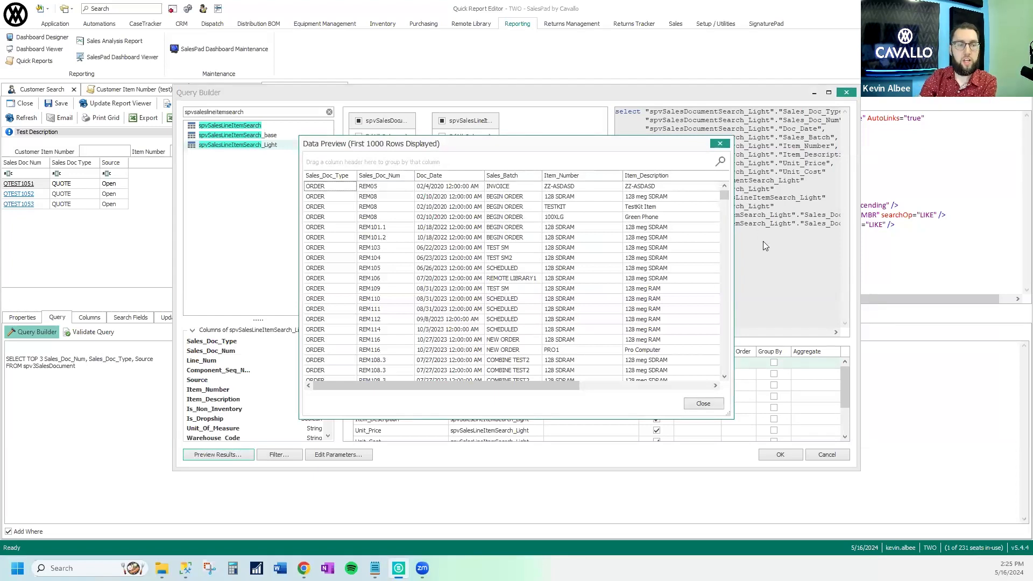
{"action": "left_click_drag", "start_coordinate": [529, 144], "coordinate": [512, 161]}
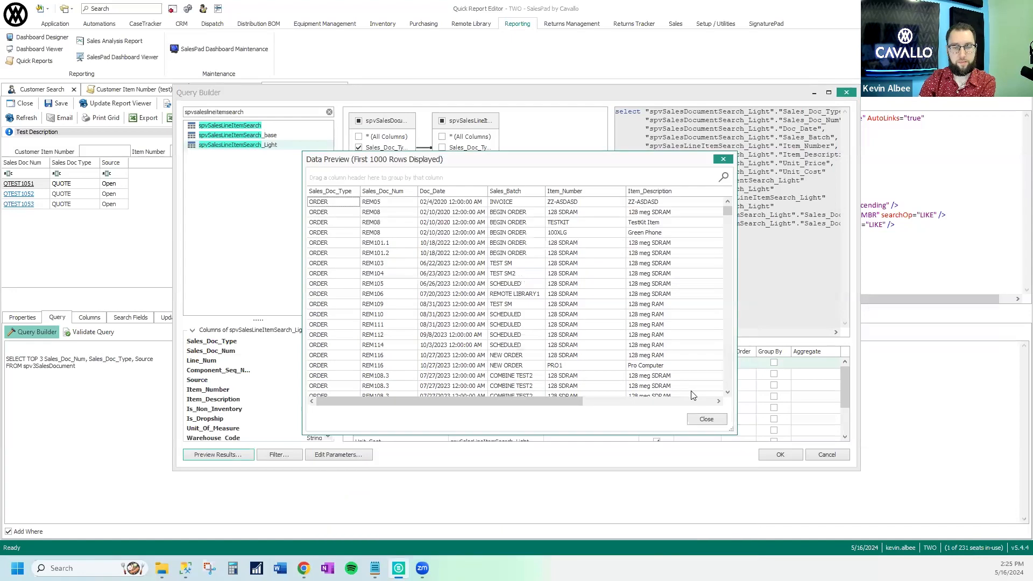
{"action": "left_click", "coordinate": [707, 421]}
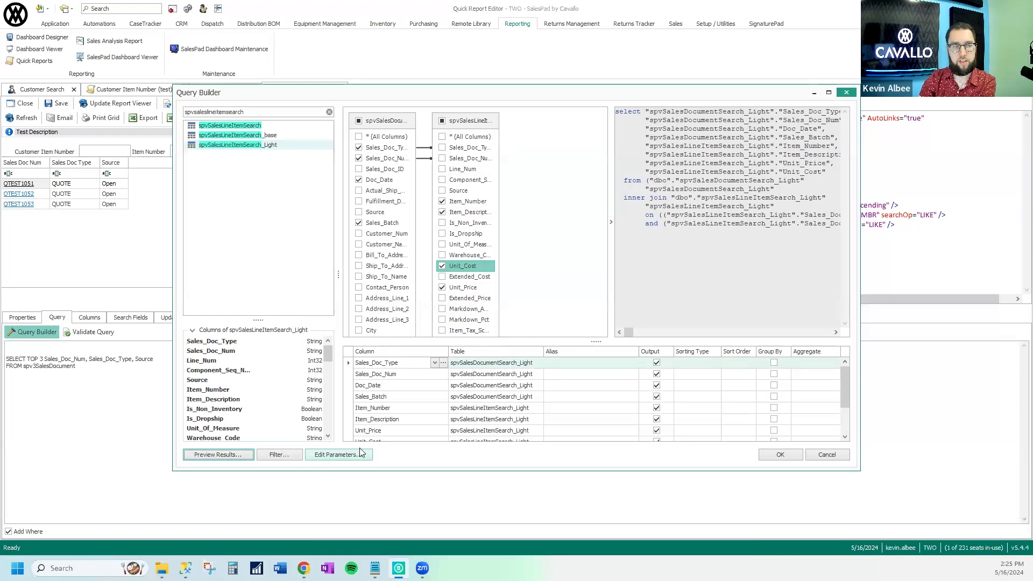
Apply the joined query to the report and validate it.
{"action": "left_click", "coordinate": [784, 457]}
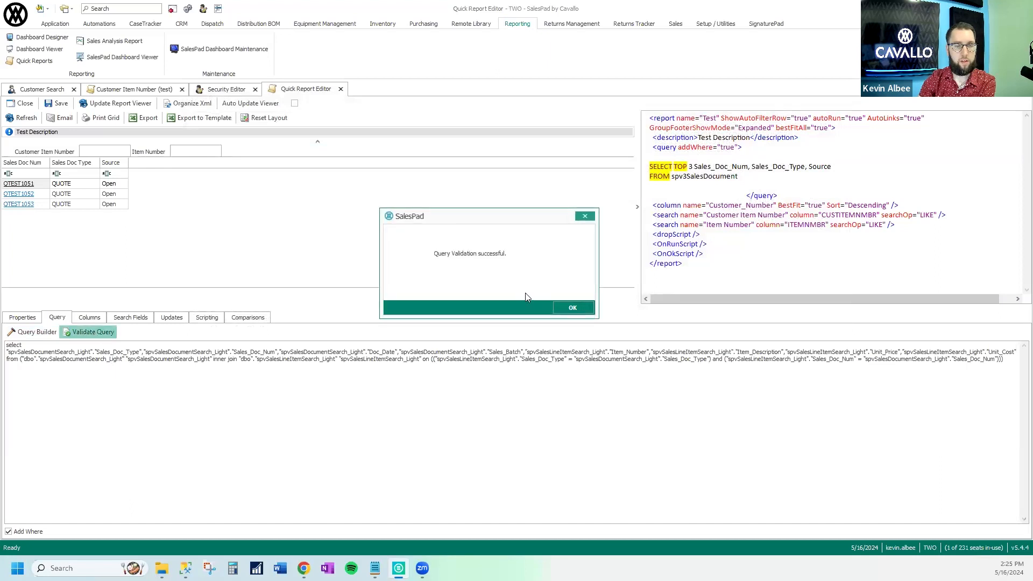
{"action": "left_click", "coordinate": [572, 308]}
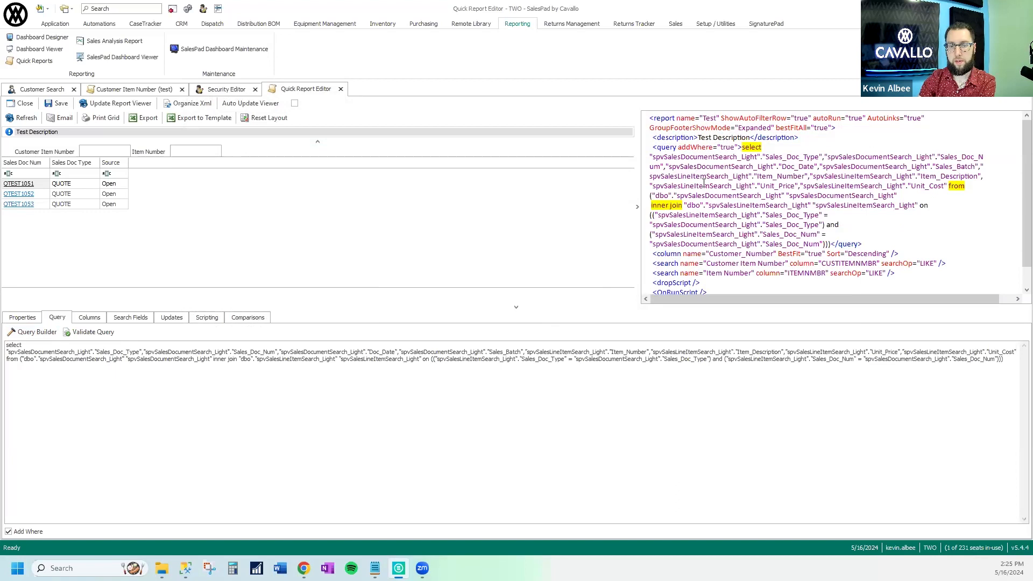
Save the report and update its viewer with the new query, resetting the grid layout.
{"action": "left_click", "coordinate": [56, 103]}
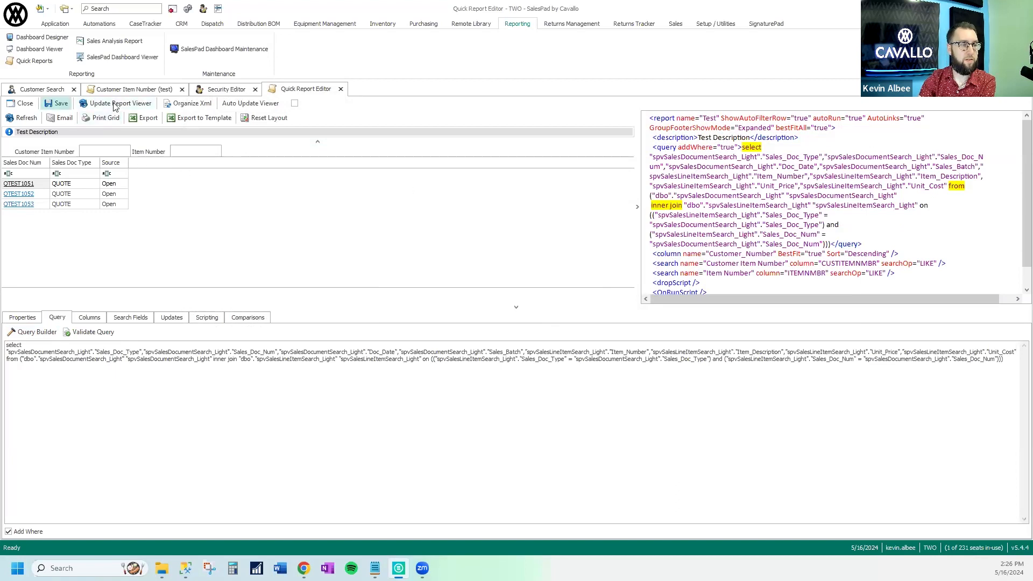
{"action": "left_click", "coordinate": [110, 103]}
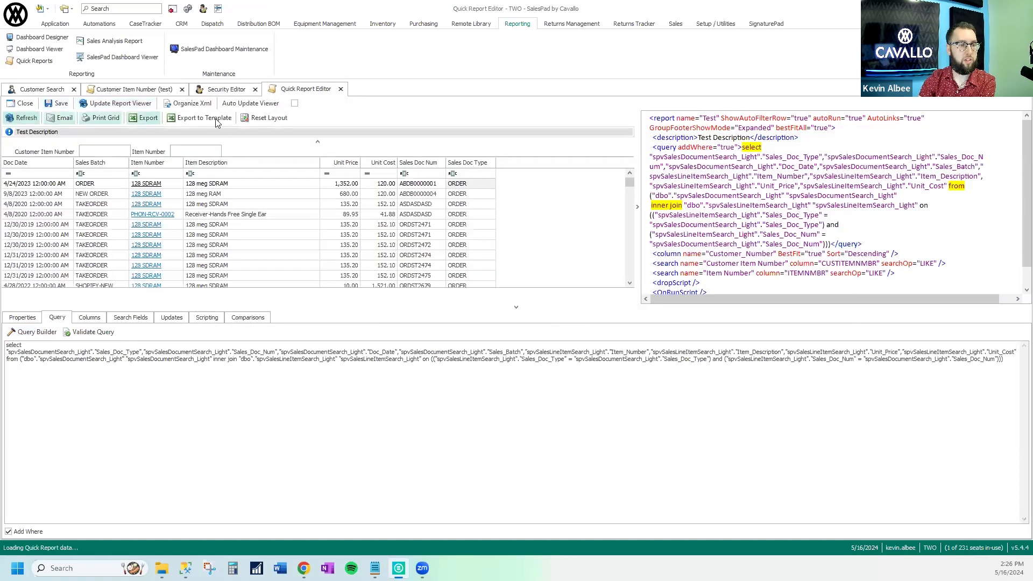
{"action": "left_click", "coordinate": [264, 119]}
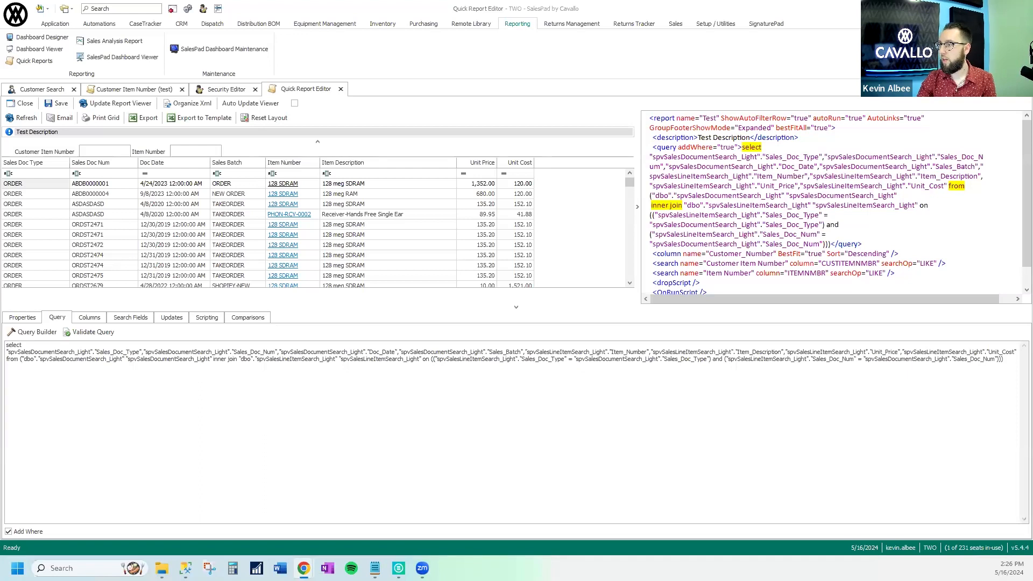
Switch to Chrome, look through the W3Schools SQL Tutorial from the search results, and return to the report in SalesPad.
{"action": "key", "text": "alt+Tab"}
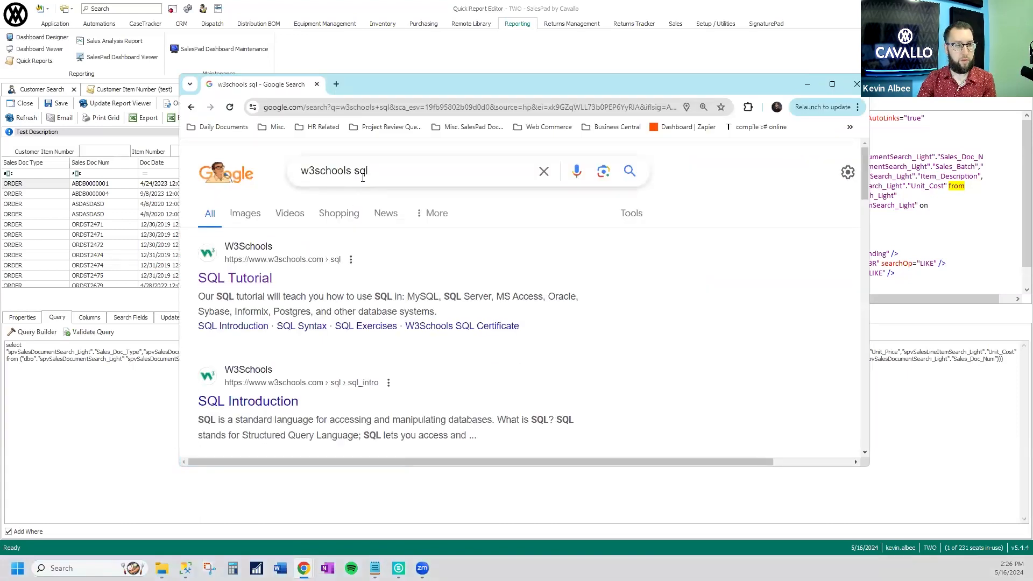
{"action": "left_click", "coordinate": [239, 279]}
{"action": "left_click_drag", "start_coordinate": [523, 86], "coordinate": [528, 2]}
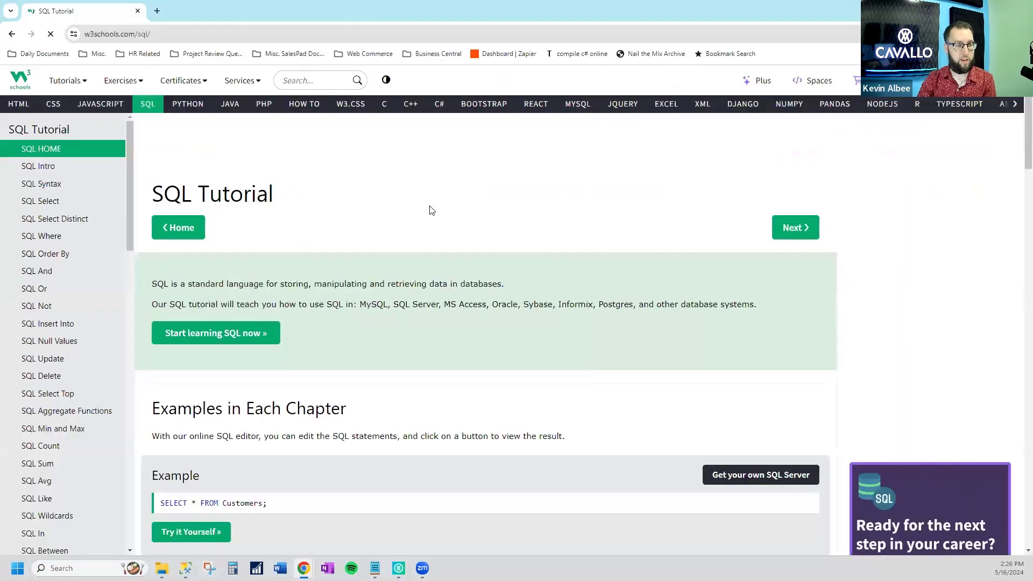
{"action": "scroll", "coordinate": [430, 210], "scroll_direction": "down", "scroll_amount": 2}
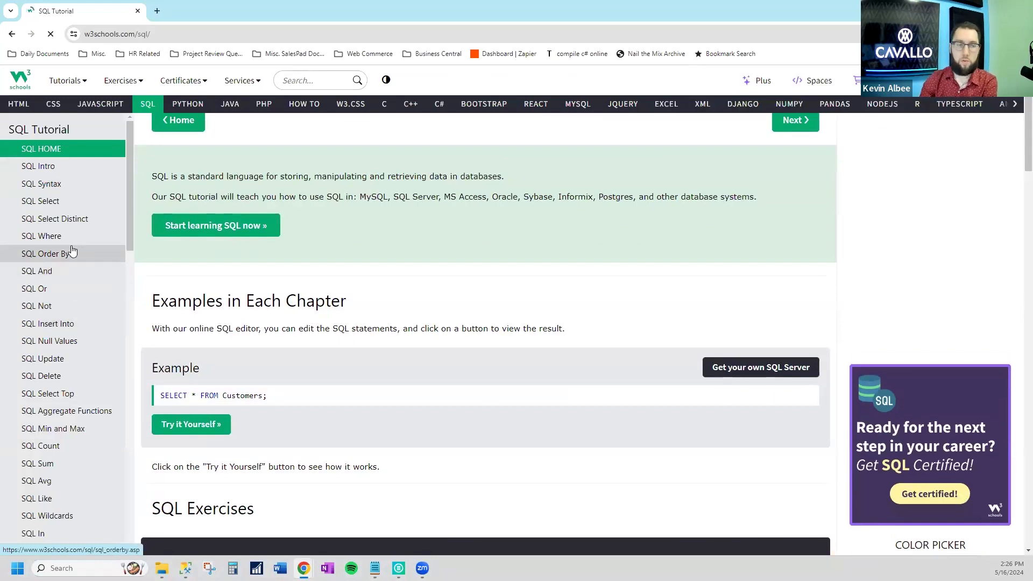
{"action": "scroll", "coordinate": [316, 228], "scroll_direction": "down", "scroll_amount": 4}
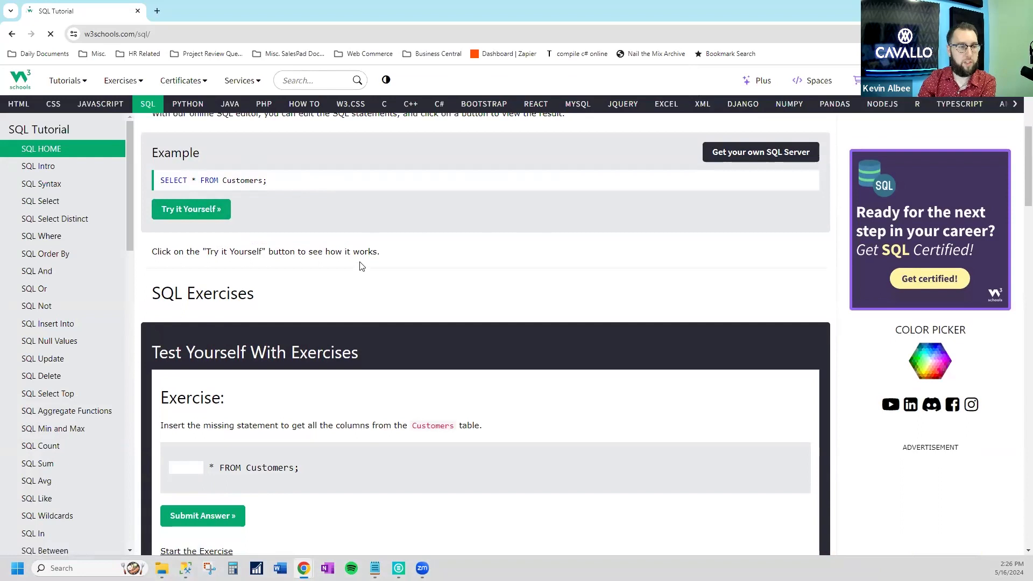
{"action": "key", "text": "alt+Tab"}
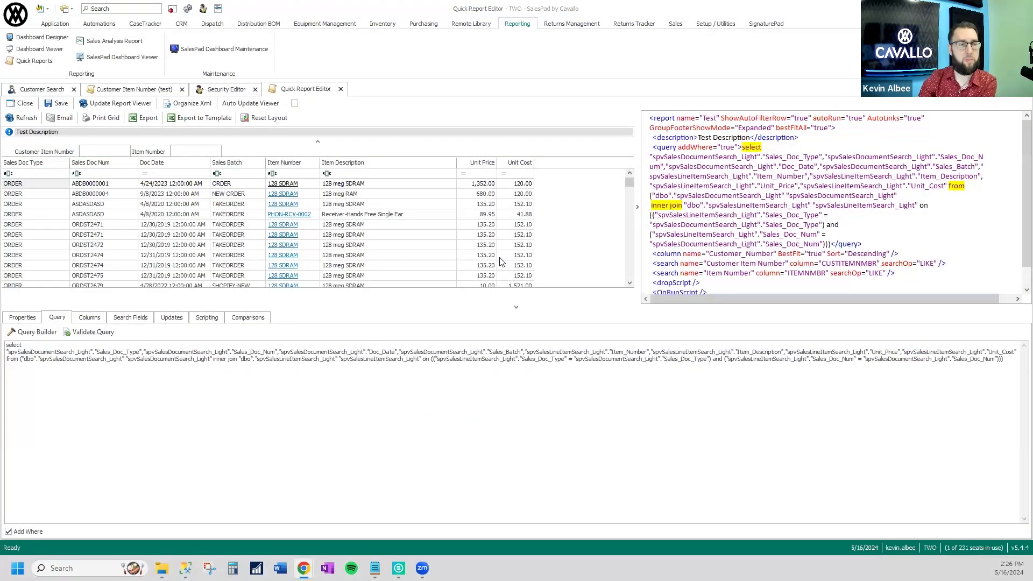
{"action": "left_click", "coordinate": [514, 225]}
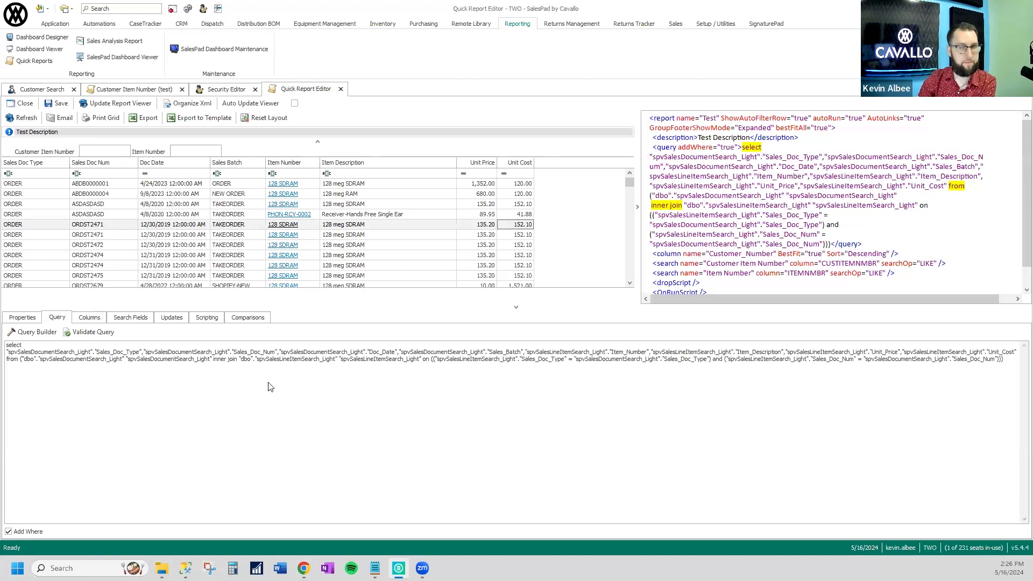
Replace the report's existing column definition with one for Doc_Date, captioned Doc_Date.
{"action": "left_click", "coordinate": [90, 318]}
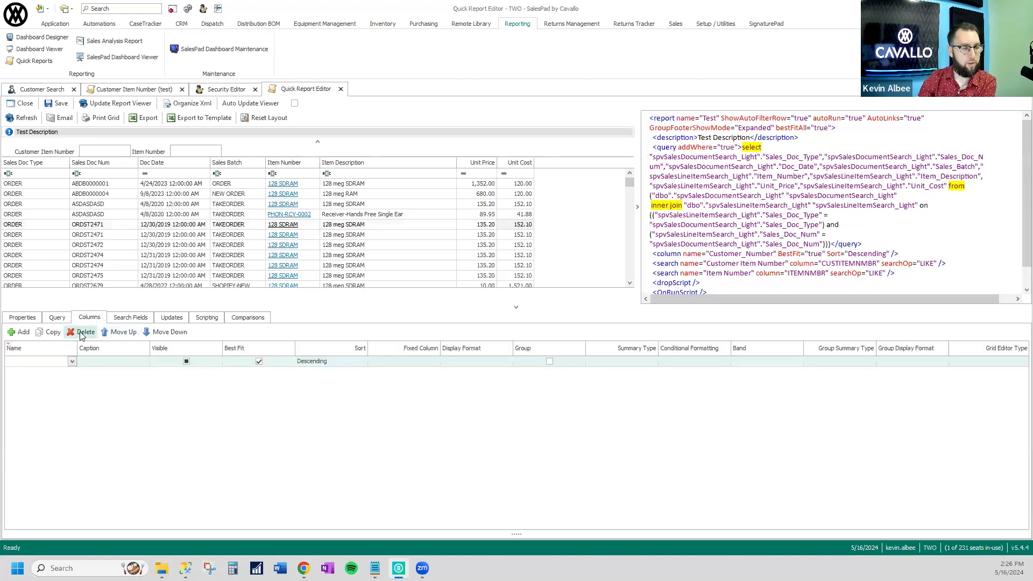
{"action": "left_click", "coordinate": [82, 333]}
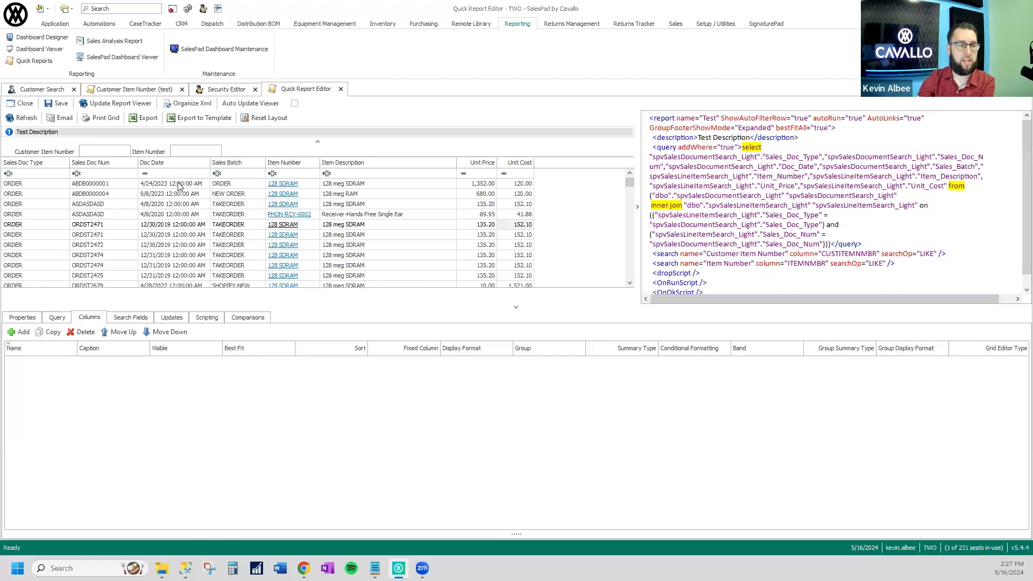
{"action": "left_click", "coordinate": [18, 332]}
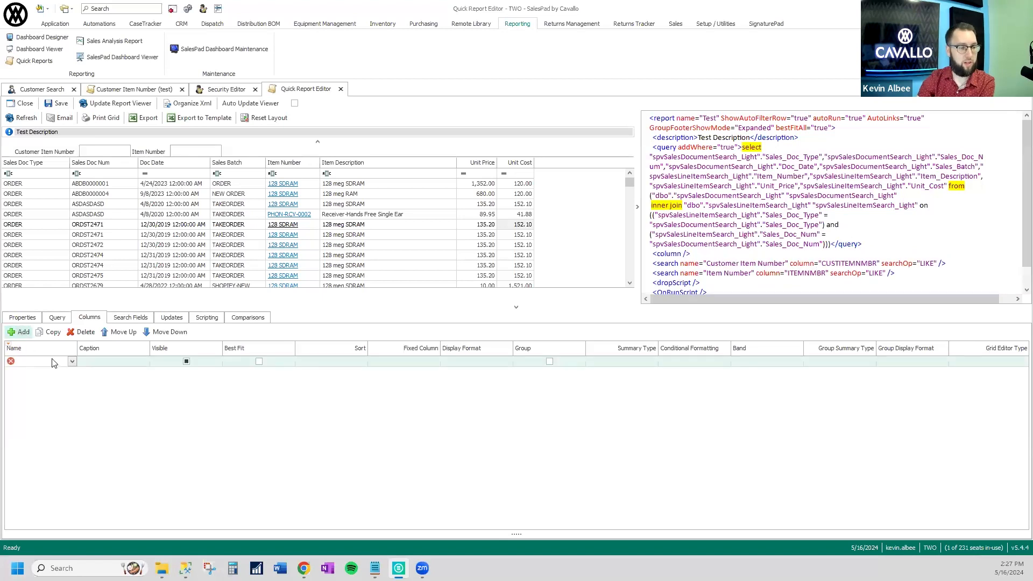
{"action": "left_click", "coordinate": [54, 362]}
{"action": "type", "text": "Doc_Date"}
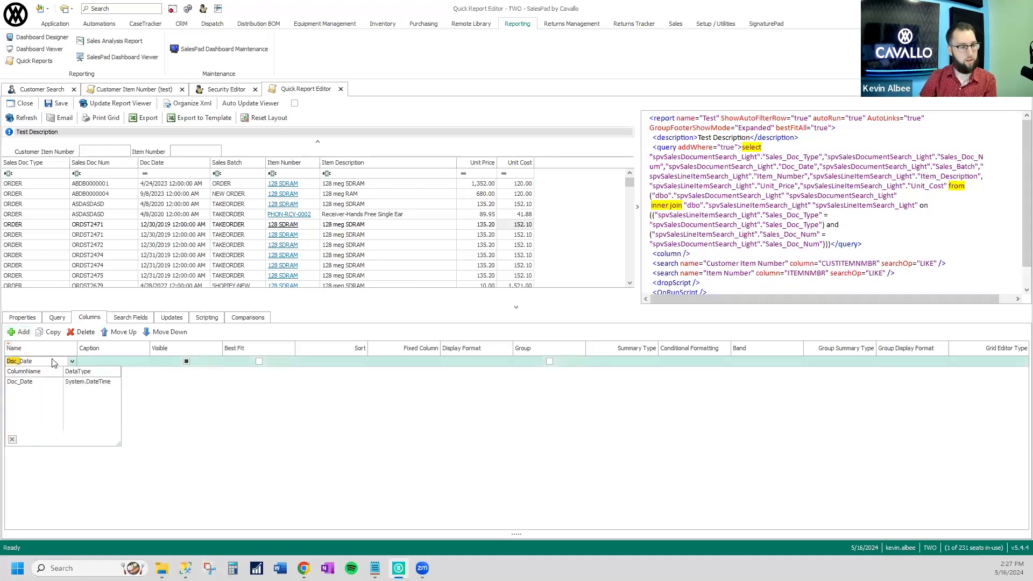
{"action": "key", "text": "Tab"}
{"action": "type", "text": "Dpc"}
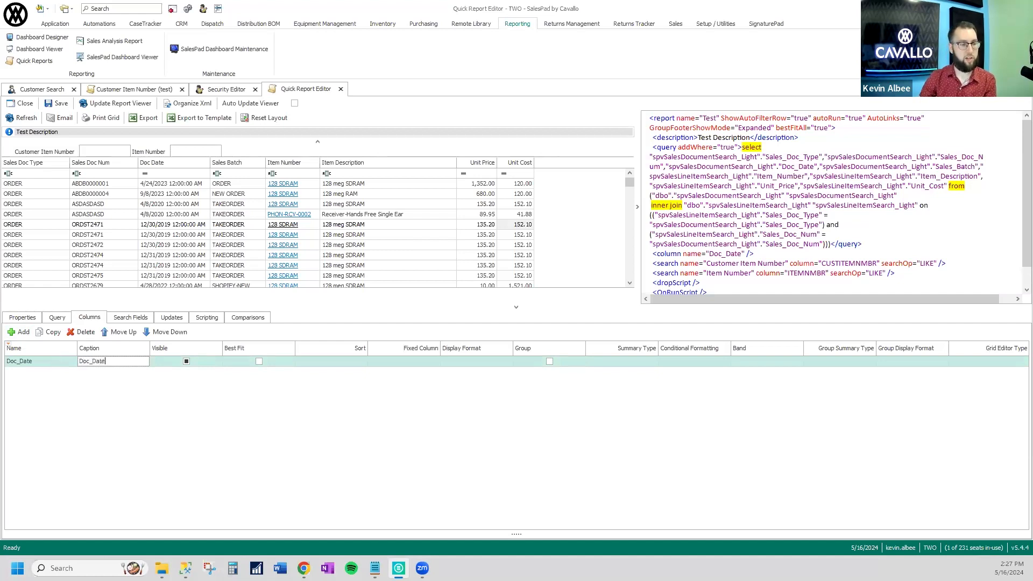
Set the display format of the Doc_Date column to MM/dd/yy.
{"action": "left_click", "coordinate": [466, 359]}
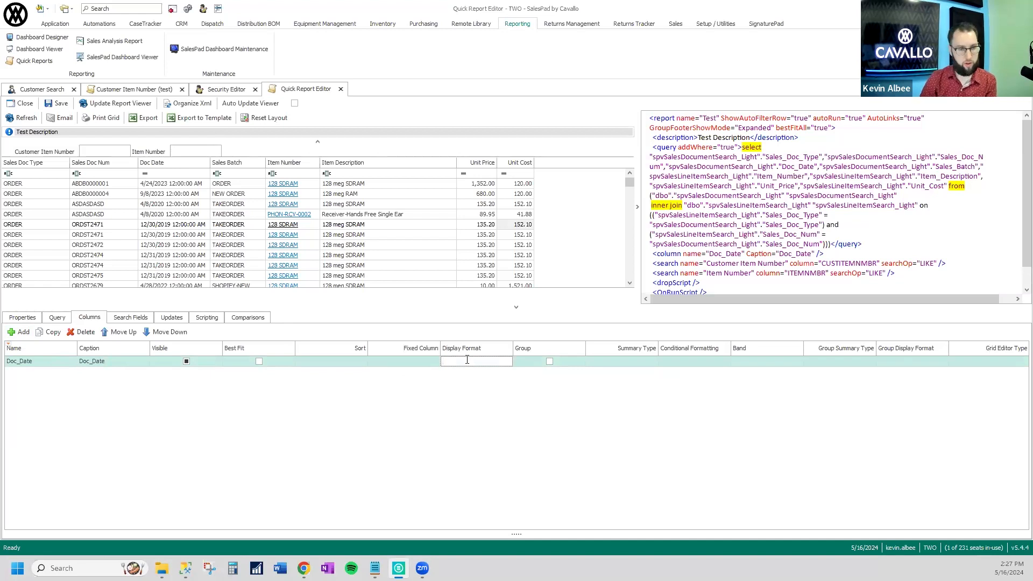
{"action": "type", "text": "YY/mm/"}
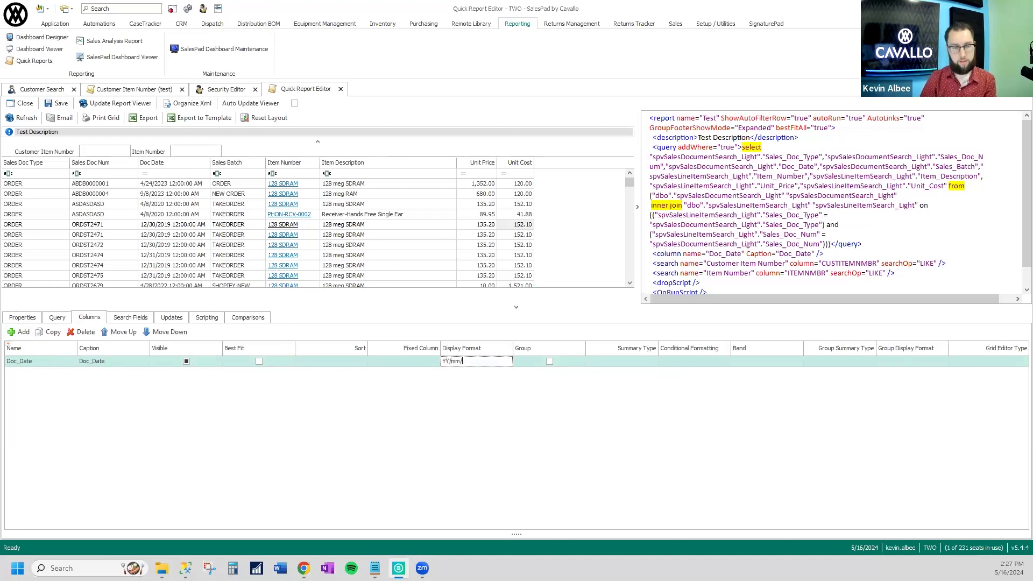
{"action": "key", "text": "BackSpace"}
{"action": "key", "text": "BackSpace"}
{"action": "key", "text": "BackSpace"}
{"action": "key", "text": "BackSpace"}
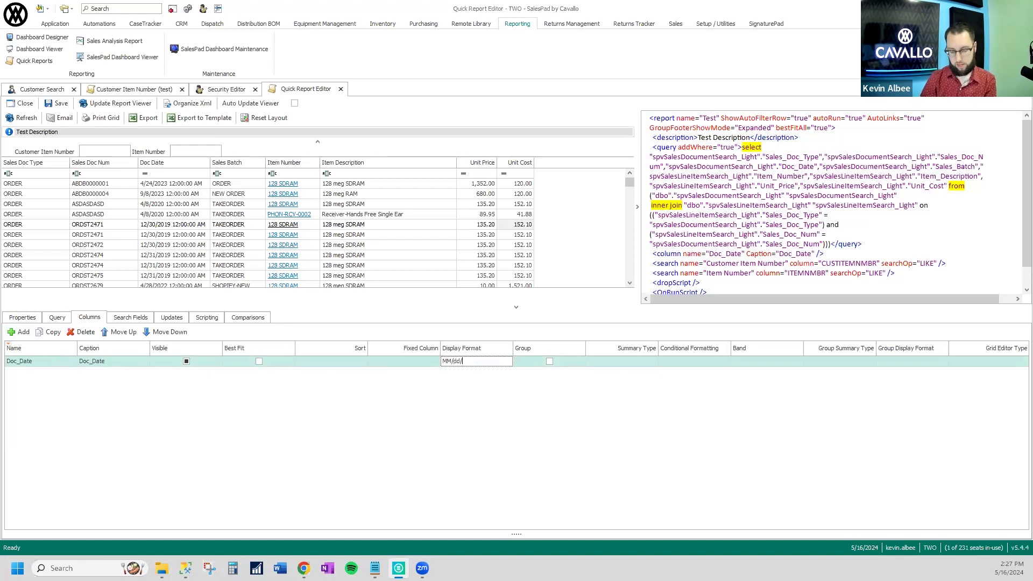
Save the report and update its viewer with the date format, resetting the grid layout.
{"action": "left_click", "coordinate": [56, 104]}
{"action": "left_click", "coordinate": [101, 106]}
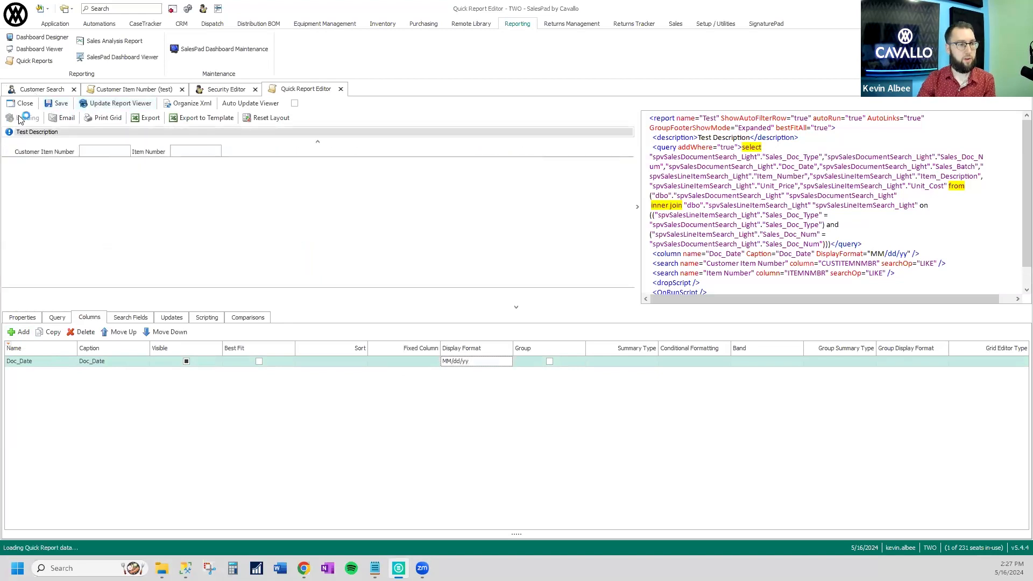
{"action": "left_click", "coordinate": [274, 119]}
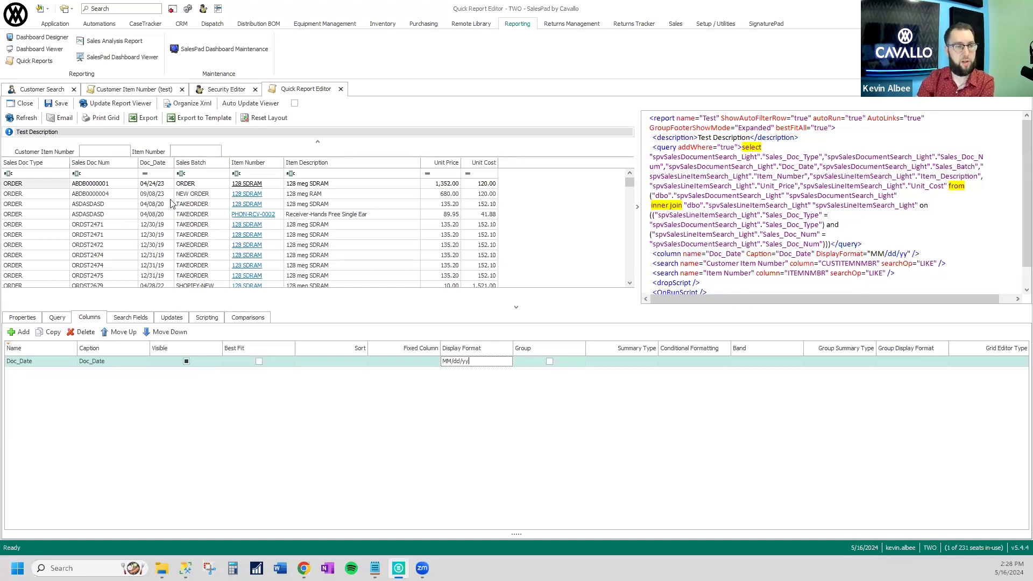
Add a column definition for Unit_Price with the caption Unit_Price and the display format #,#.0.
{"action": "left_click", "coordinate": [451, 195]}
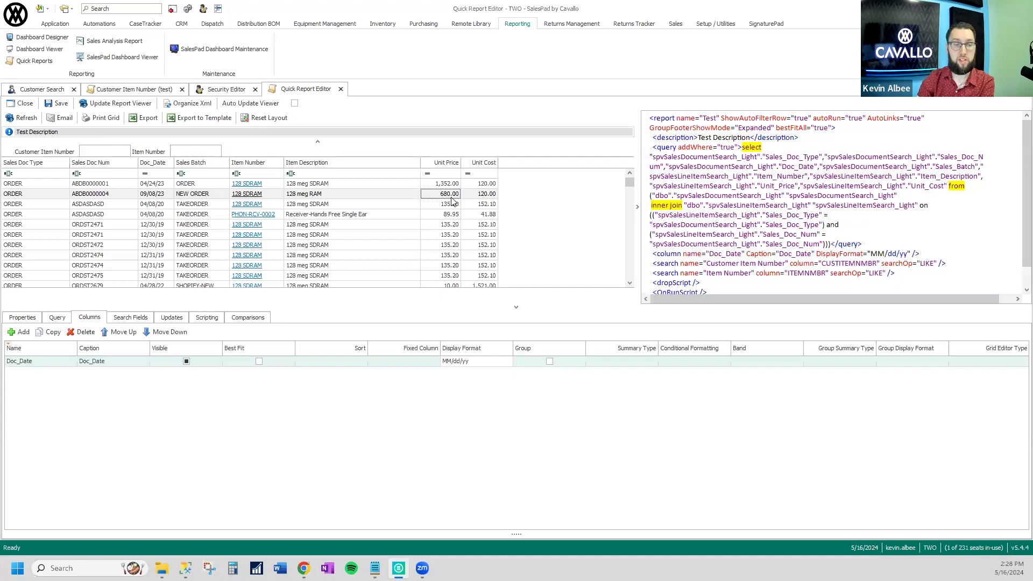
{"action": "left_click", "coordinate": [20, 332]}
{"action": "left_click", "coordinate": [47, 373]}
{"action": "type", "text": "Unit_Price"}
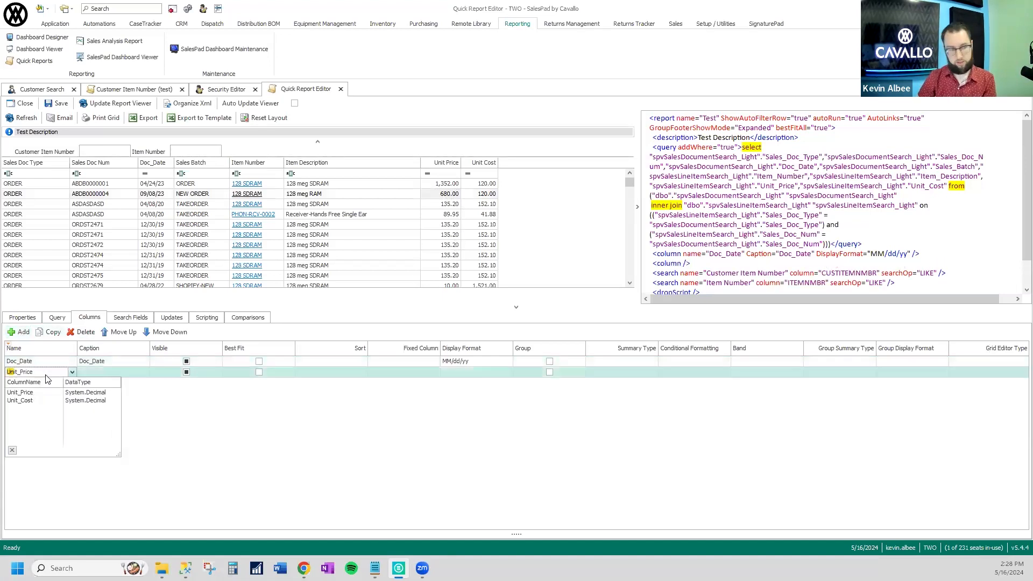
{"action": "key", "text": "Tab"}
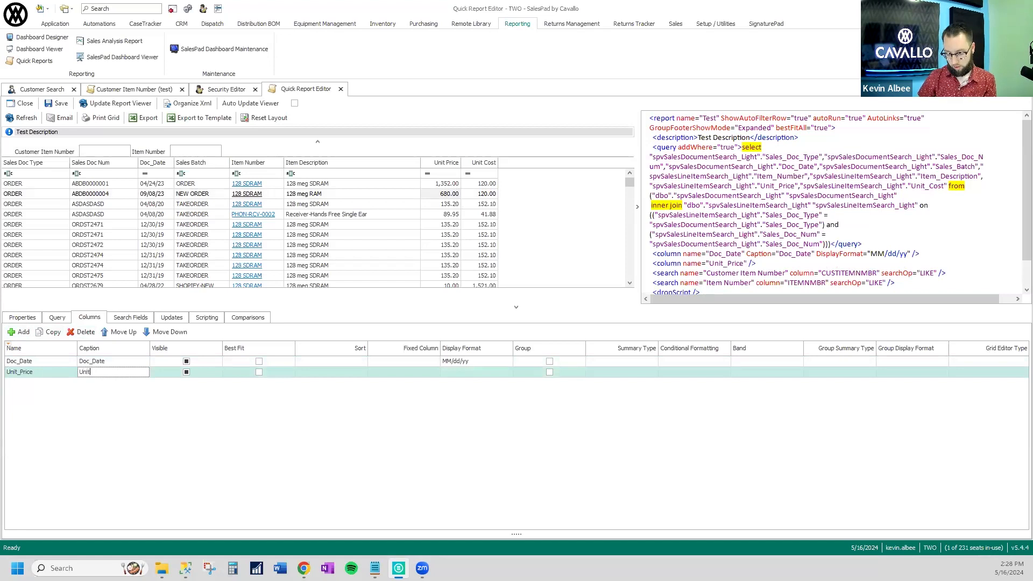
{"action": "left_click", "coordinate": [458, 372]}
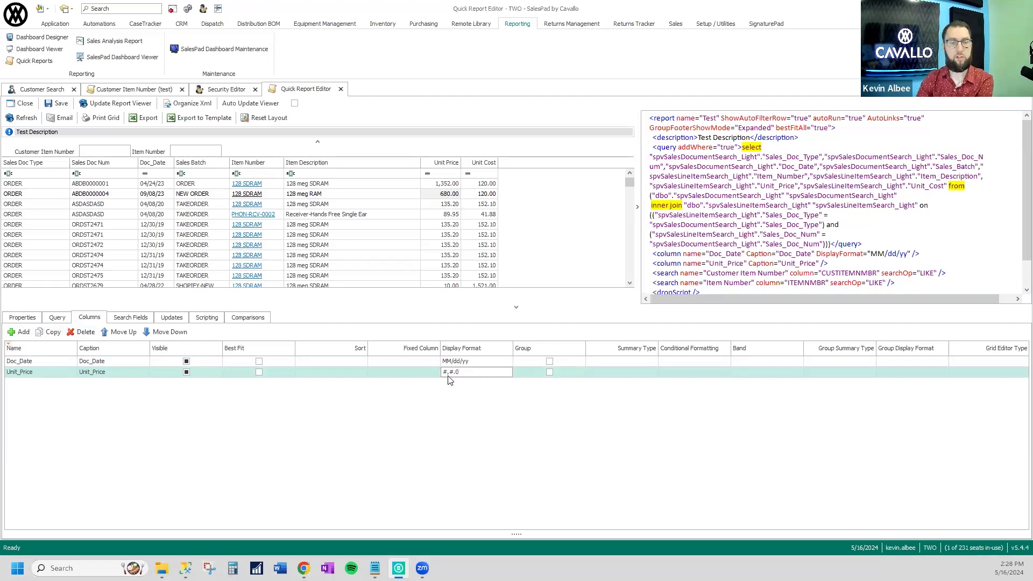
Save the report and update its viewer with the Unit_Price format, resetting the grid layout.
{"action": "left_click", "coordinate": [56, 104]}
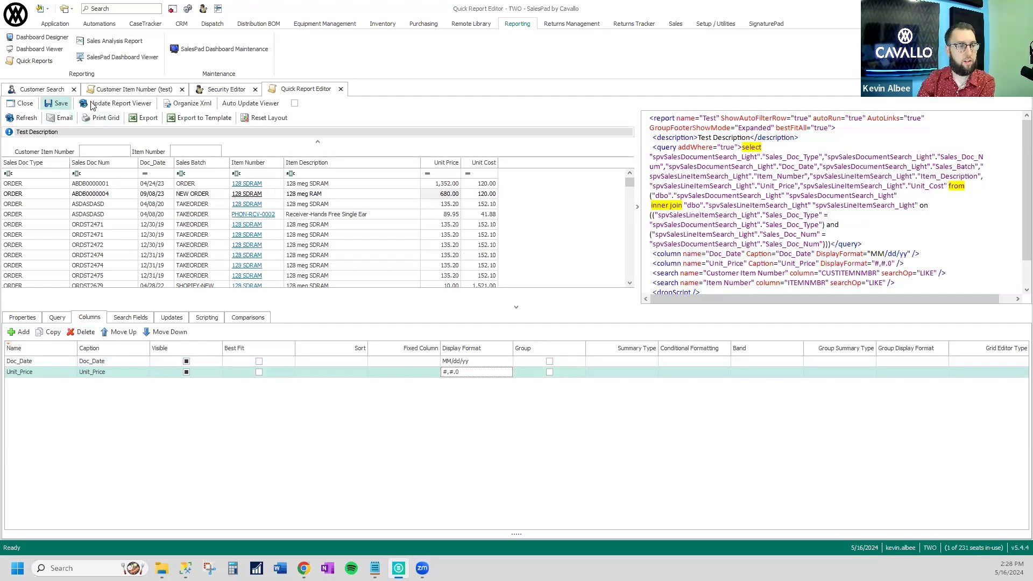
{"action": "left_click", "coordinate": [89, 105]}
{"action": "left_click", "coordinate": [263, 118]}
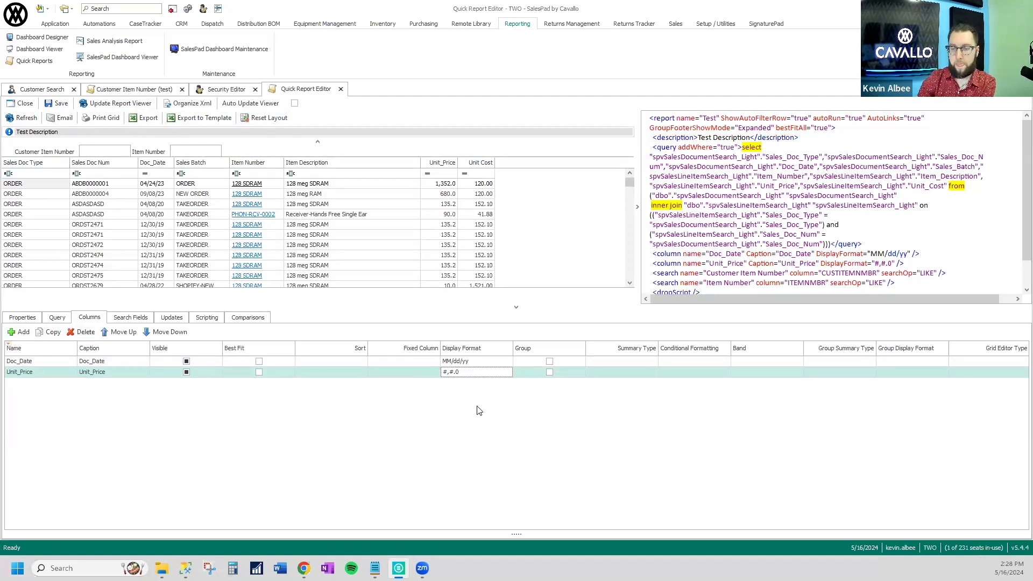
Delete the Customer Item Number and Item Number search fields and save the report.
{"action": "left_click", "coordinate": [138, 318]}
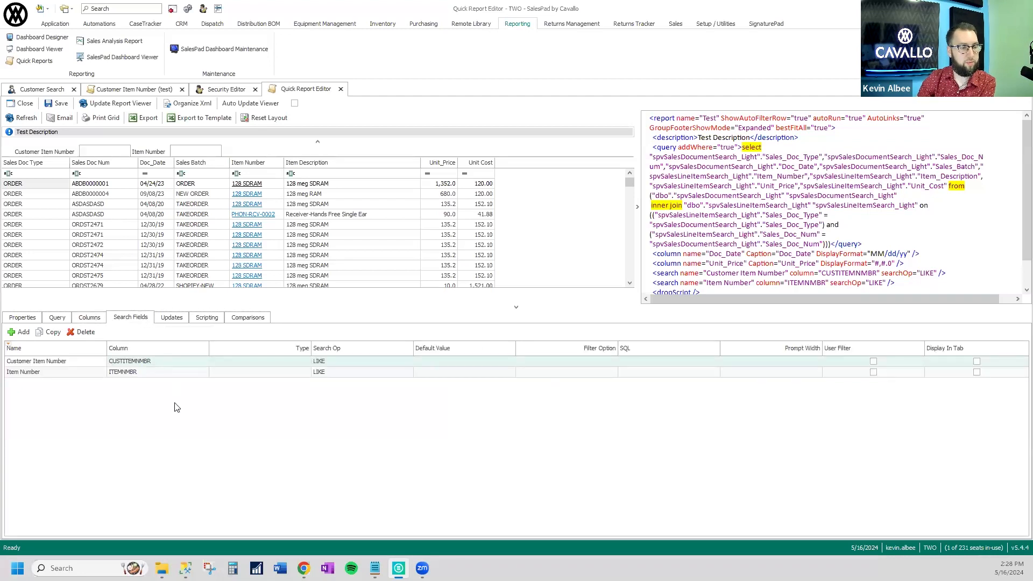
{"action": "left_click", "coordinate": [82, 331]}
{"action": "left_click", "coordinate": [82, 330]}
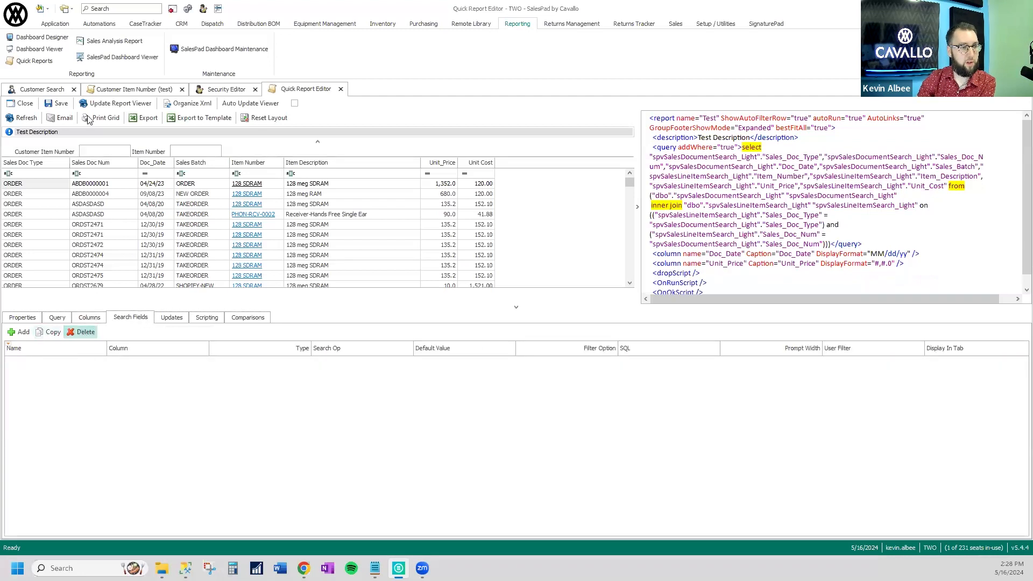
{"action": "left_click", "coordinate": [58, 103]}
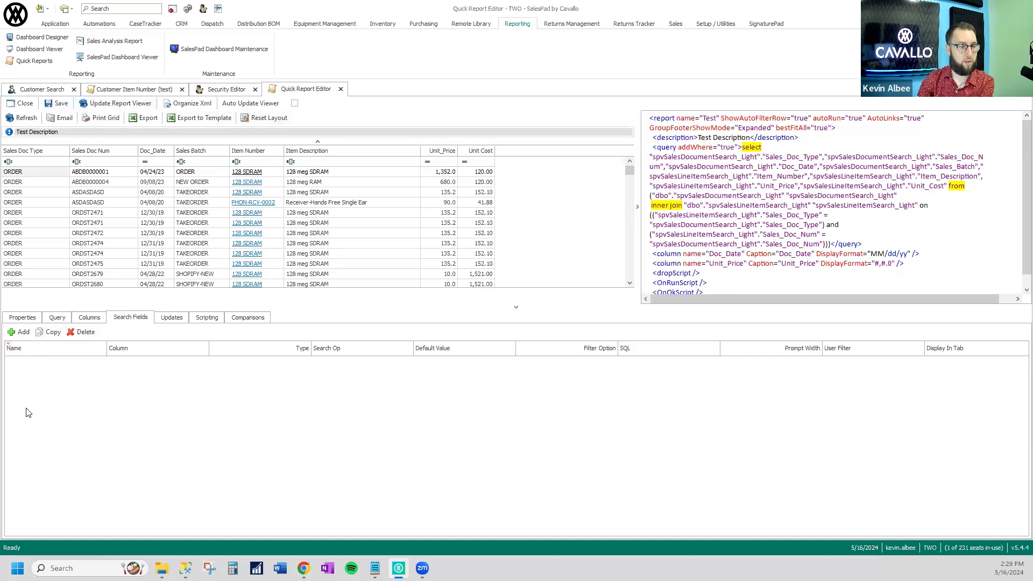
Add a search field named Doc Date (From): for the Doc_Date column with the type DateTime.
{"action": "left_click", "coordinate": [20, 332]}
{"action": "left_click", "coordinate": [50, 362]}
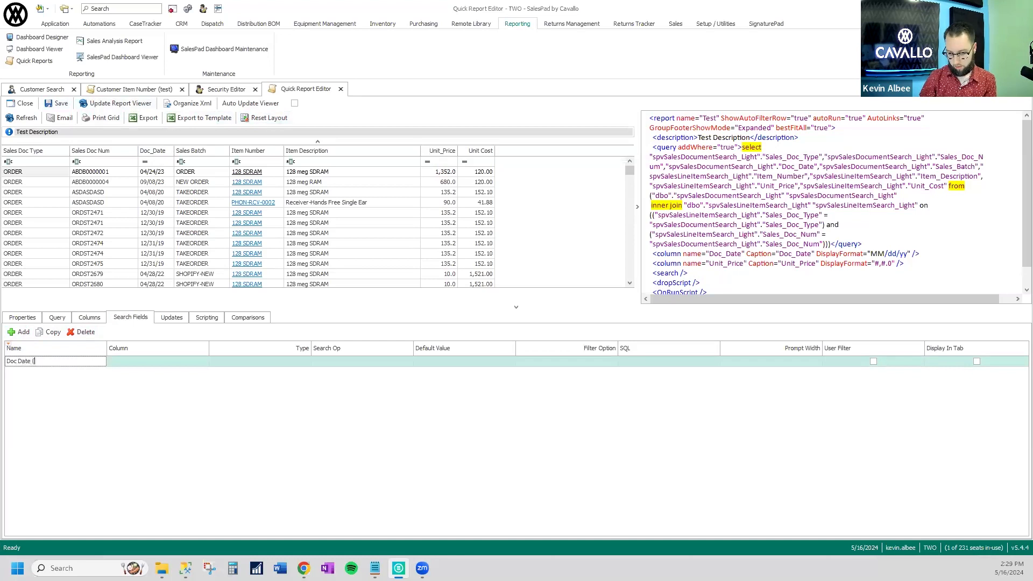
{"action": "type", "text": "Doc Date (From):"}
{"action": "key", "text": "Tab"}
{"action": "type", "text": "Do"}
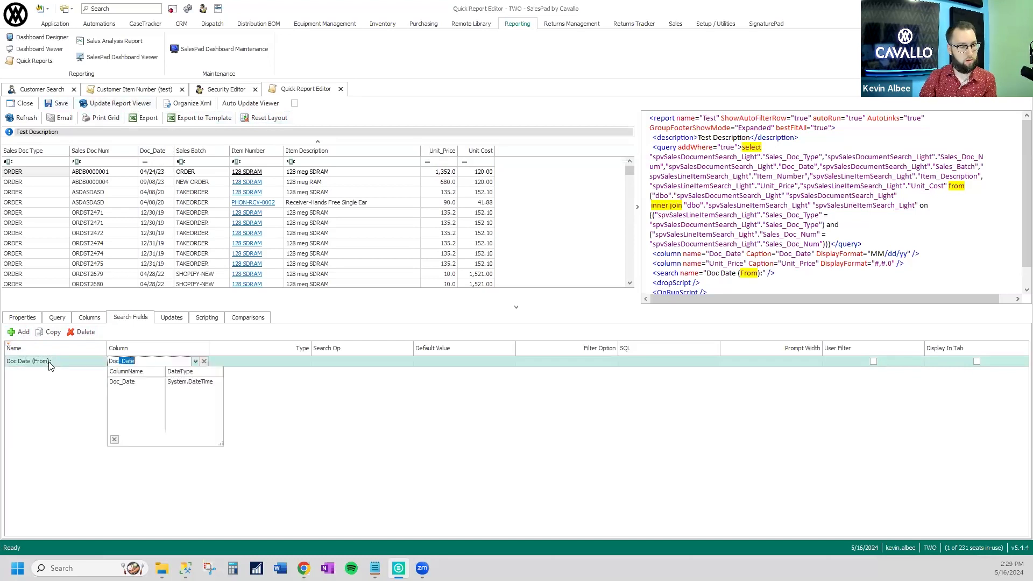
{"action": "key", "text": "Return"}
{"action": "left_click", "coordinate": [284, 362]}
{"action": "left_click", "coordinate": [297, 362]}
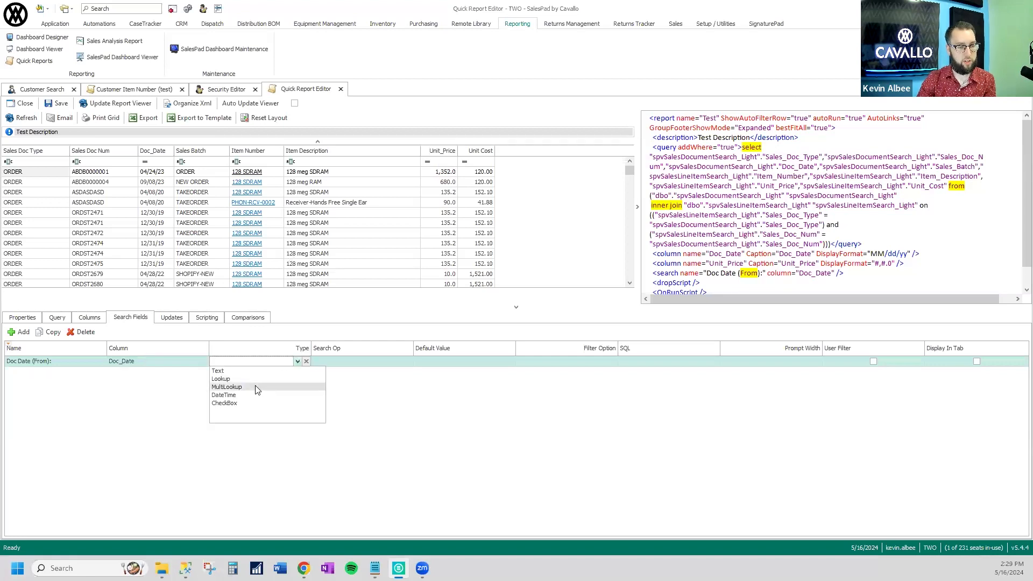
{"action": "left_click", "coordinate": [242, 395]}
Set the Doc Date (From): field's search operator to >= and update the report viewer.
{"action": "left_click", "coordinate": [396, 361]}
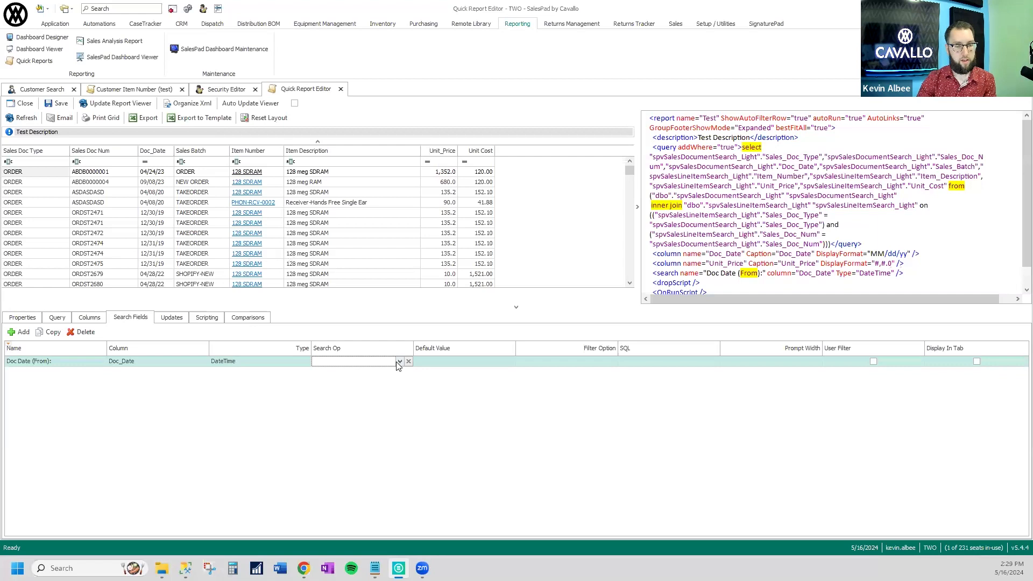
{"action": "left_click", "coordinate": [399, 361]}
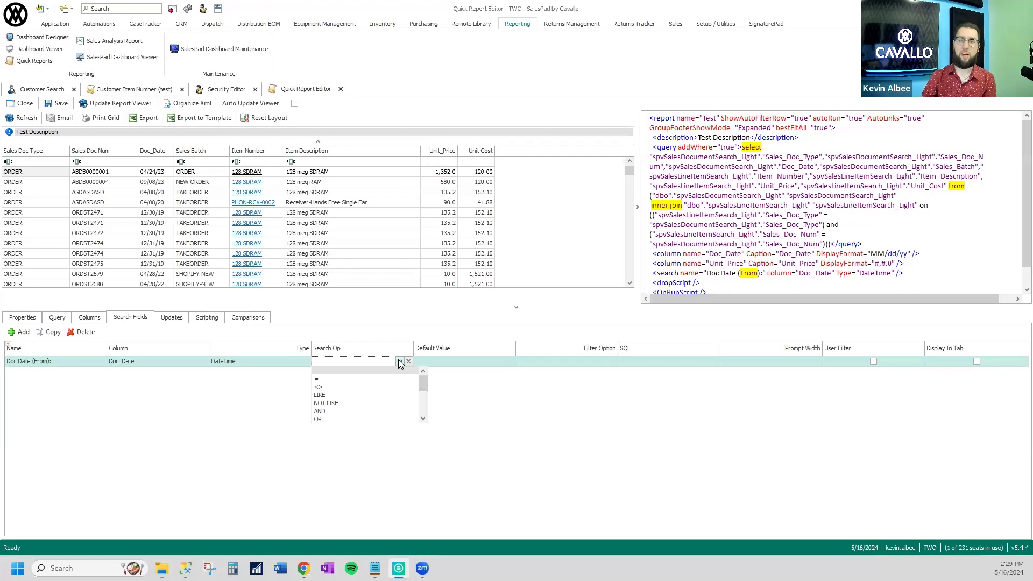
{"action": "left_click", "coordinate": [423, 418]}
{"action": "left_click", "coordinate": [423, 419]}
{"action": "left_click", "coordinate": [424, 419]}
{"action": "left_click", "coordinate": [424, 419]}
{"action": "left_click", "coordinate": [423, 419]}
{"action": "left_click", "coordinate": [424, 419]}
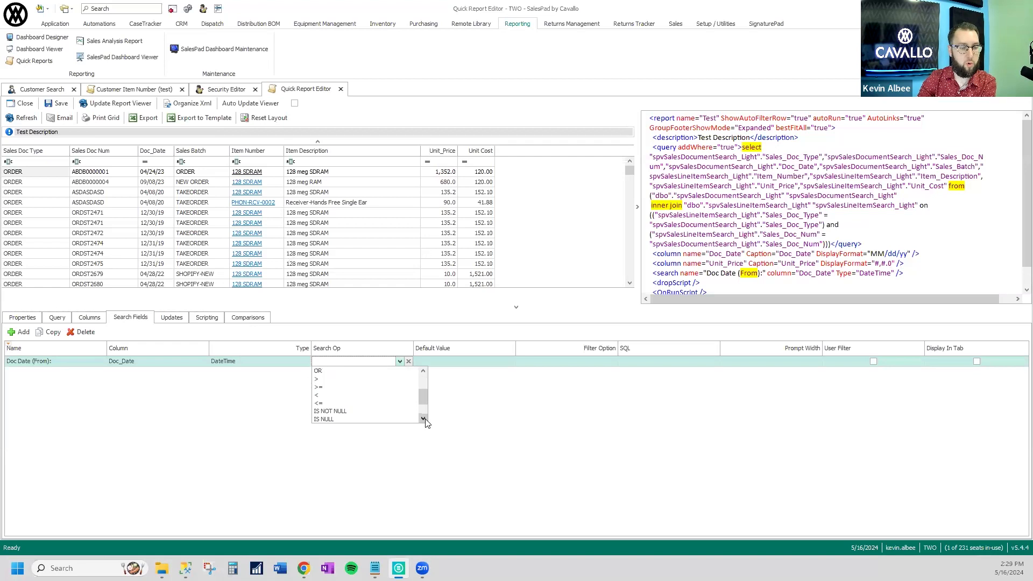
{"action": "type", "text": ">="}
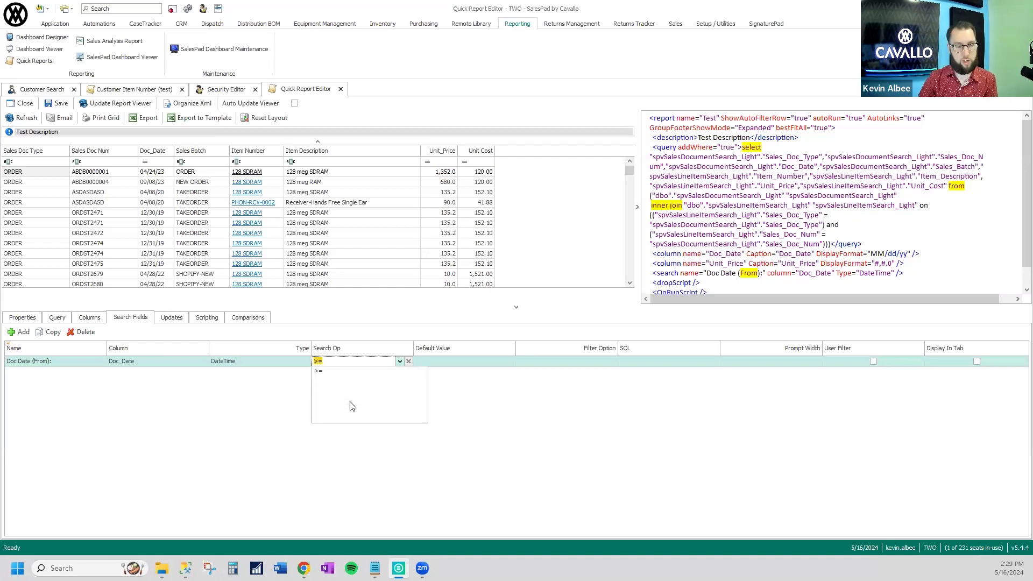
{"action": "key", "text": "Return"}
{"action": "left_click", "coordinate": [463, 362]}
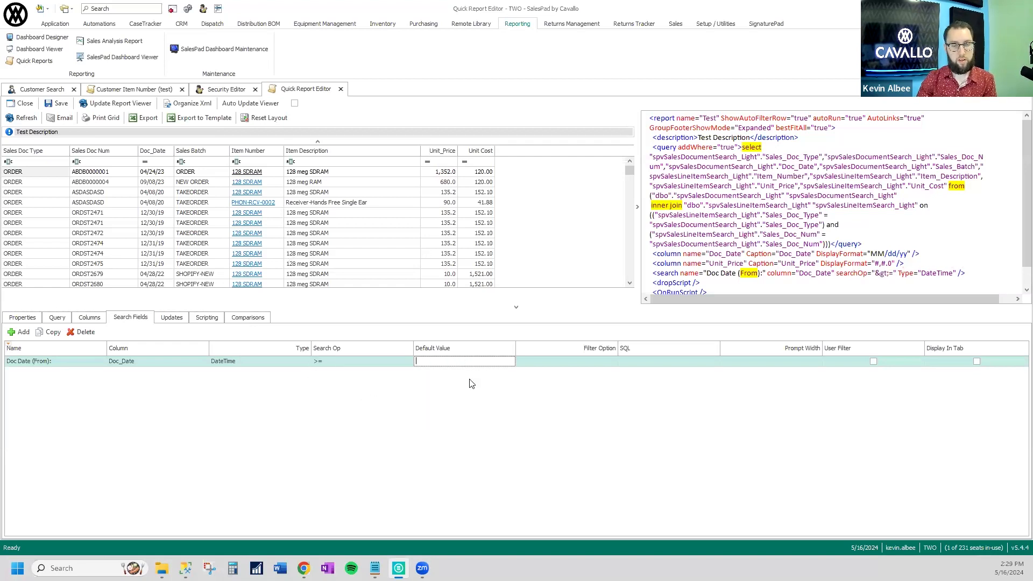
{"action": "left_click", "coordinate": [108, 103]}
Add a second DateTime search field named Doc Date (From): on Doc_Date with the operator <=, and try to update the report viewer.
{"action": "left_click", "coordinate": [20, 332]}
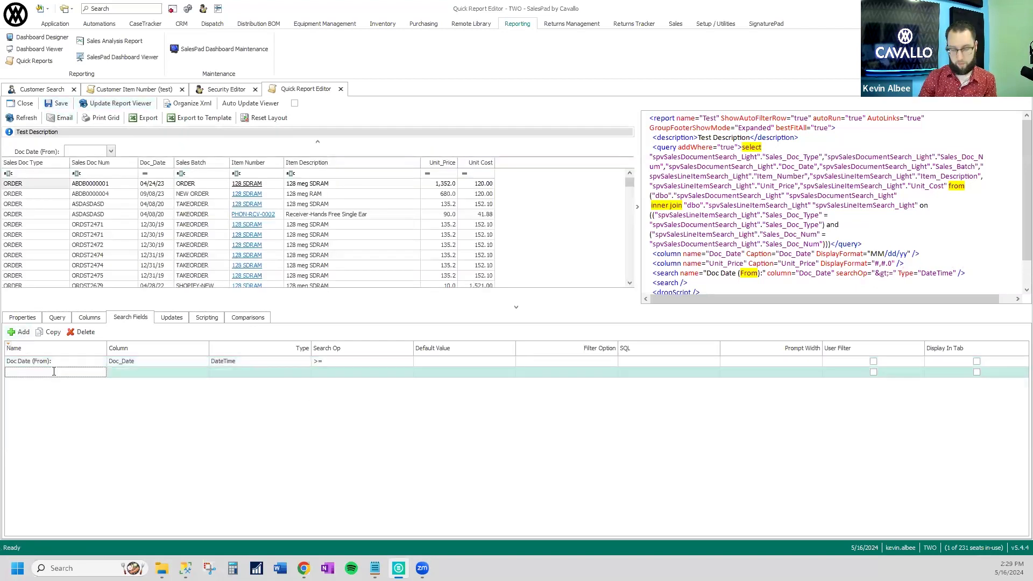
{"action": "type", "text": "Doc Date (From):"}
{"action": "key", "text": "Tab"}
{"action": "type", "text": "Doc"}
{"action": "key", "text": "Tab"}
{"action": "type", "text": "DateTime"}
{"action": "key", "text": "Return"}
{"action": "key", "text": "Tab"}
{"action": "type", "text": "<="}
{"action": "key", "text": "Return"}
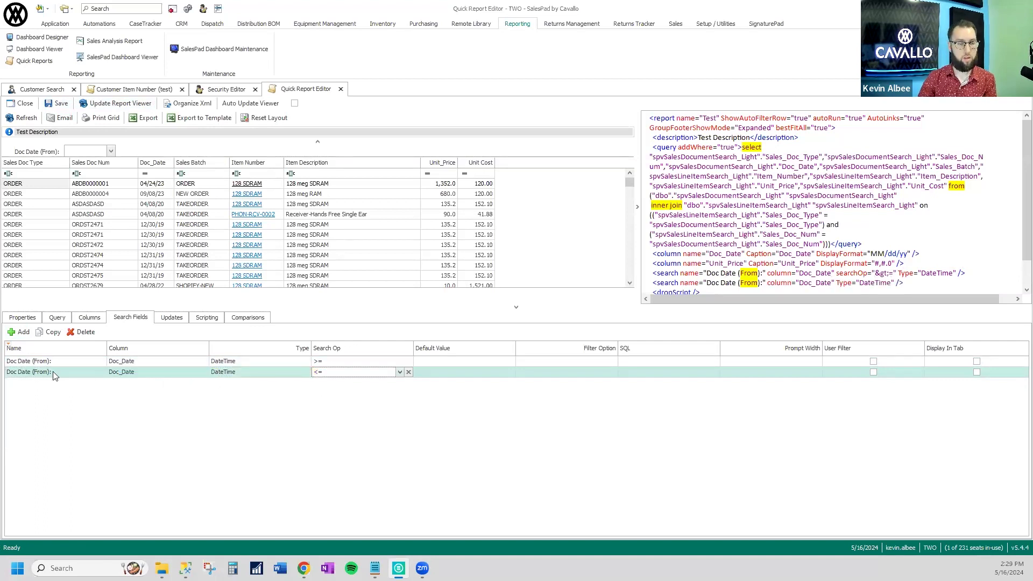
{"action": "key", "text": "Tab"}
{"action": "left_click", "coordinate": [116, 104]}
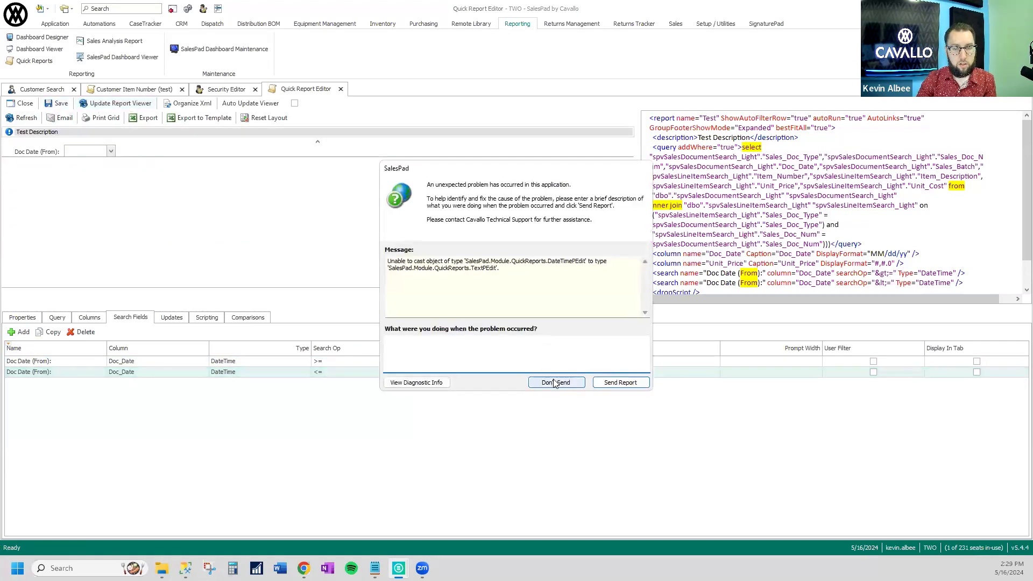
{"action": "left_click", "coordinate": [555, 383]}
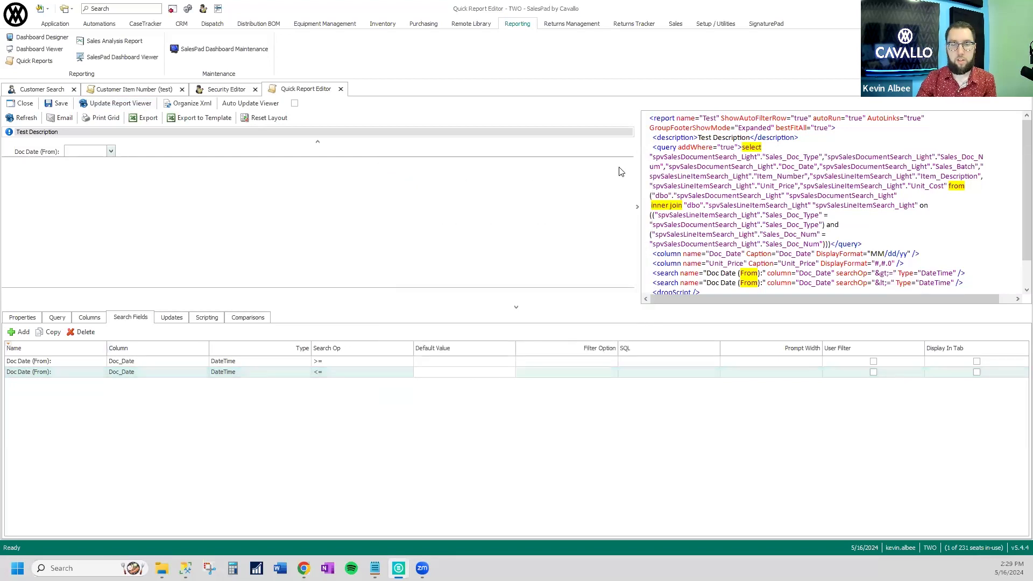
Rename the second date search field as Doc Date (To): and update and refresh the report viewer.
{"action": "left_click_drag", "start_coordinate": [638, 170], "coordinate": [615, 171]}
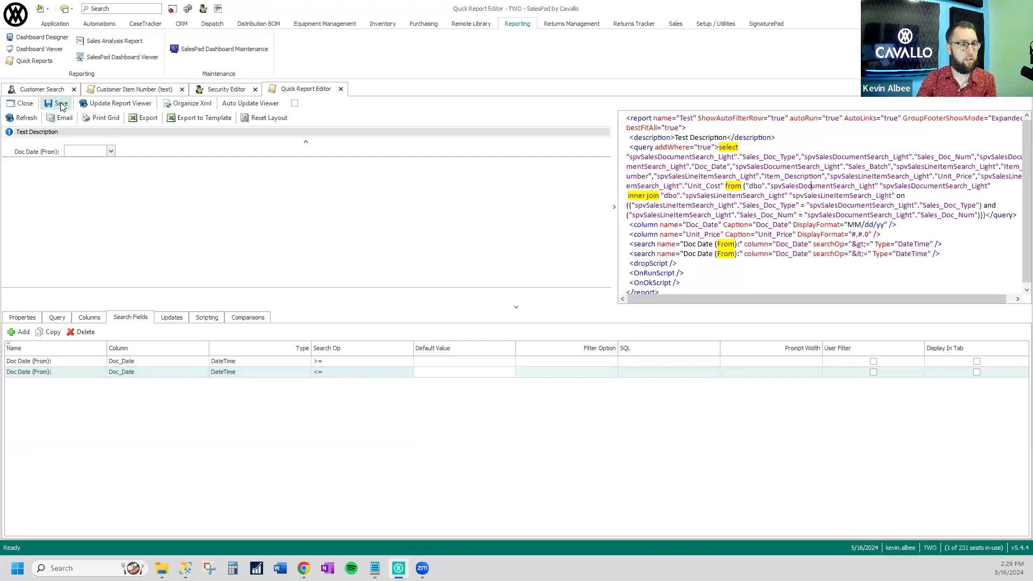
{"action": "left_click", "coordinate": [88, 372]}
{"action": "left_click_drag", "start_coordinate": [59, 372], "coordinate": [33, 372]}
{"action": "type", "text": "T"}
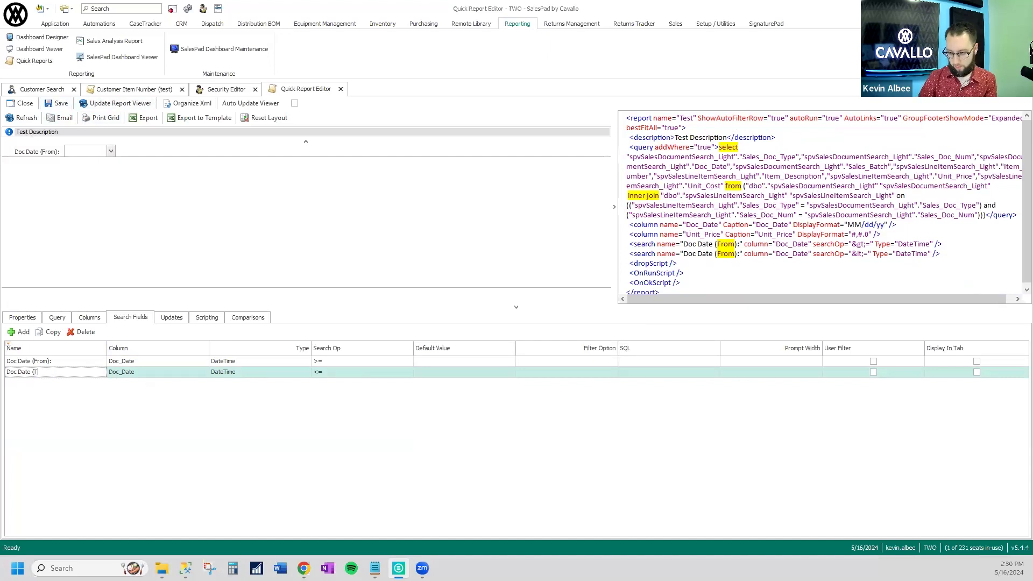
{"action": "type", "text": "o):"}
{"action": "key", "text": "Tab"}
{"action": "left_click", "coordinate": [81, 103]}
{"action": "left_click", "coordinate": [27, 119]}
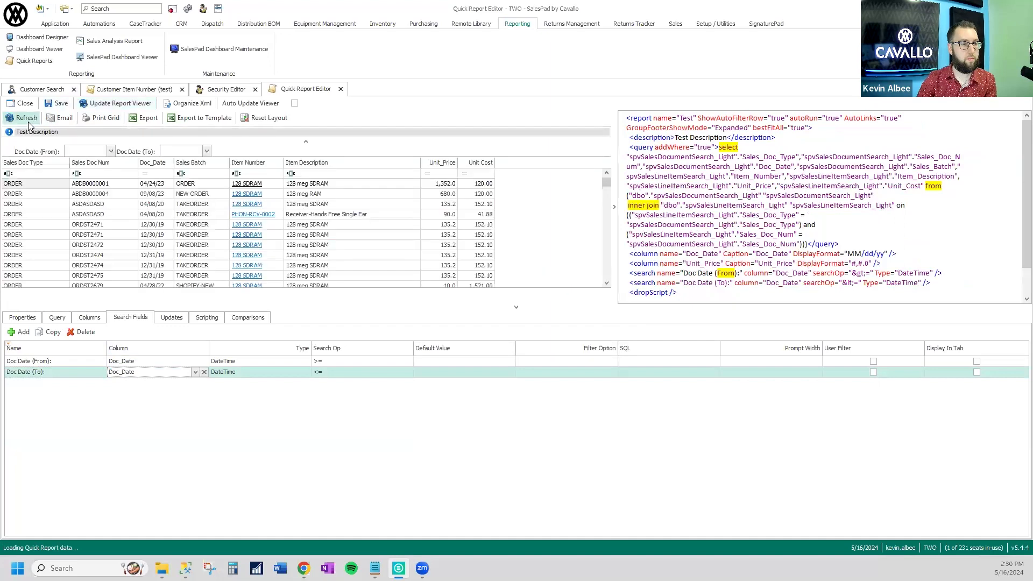
Run the report for document dates from 5/1/2024 to 5/31/2024 and reset the grid layout.
{"action": "left_click", "coordinate": [111, 153]}
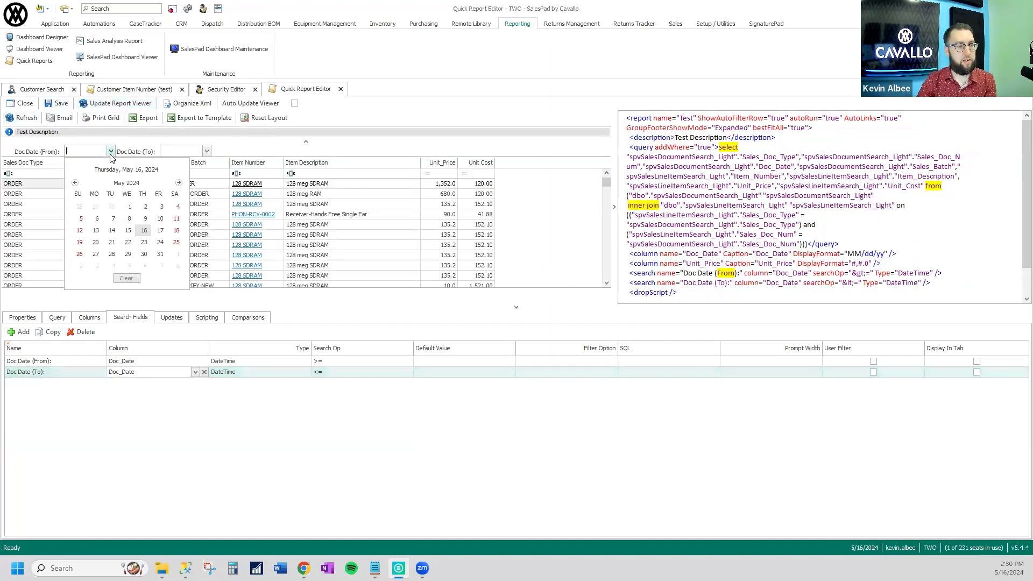
{"action": "left_click", "coordinate": [130, 209]}
{"action": "left_click", "coordinate": [206, 151]}
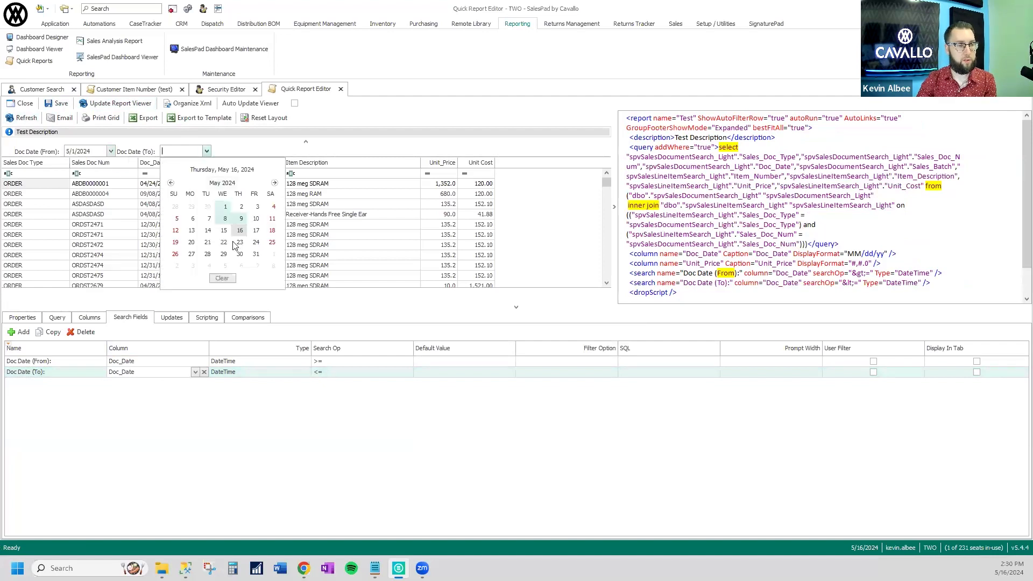
{"action": "left_click", "coordinate": [256, 254]}
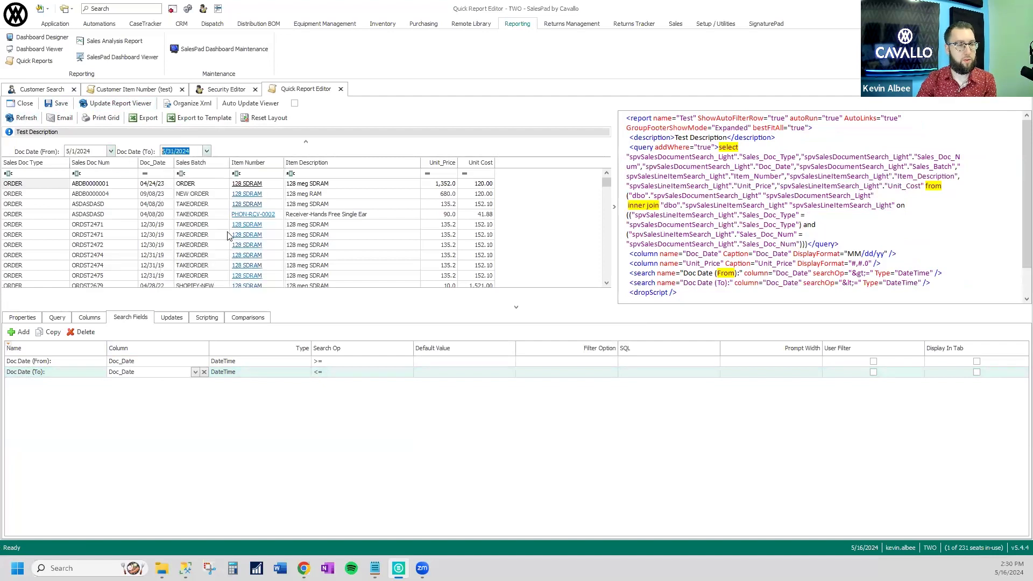
{"action": "left_click", "coordinate": [22, 118]}
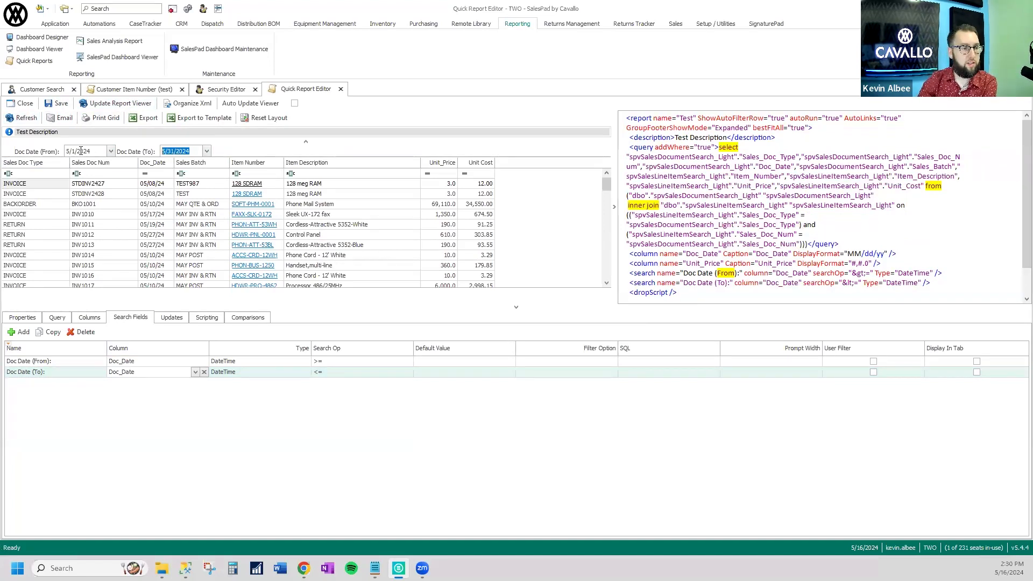
{"action": "left_click", "coordinate": [265, 120]}
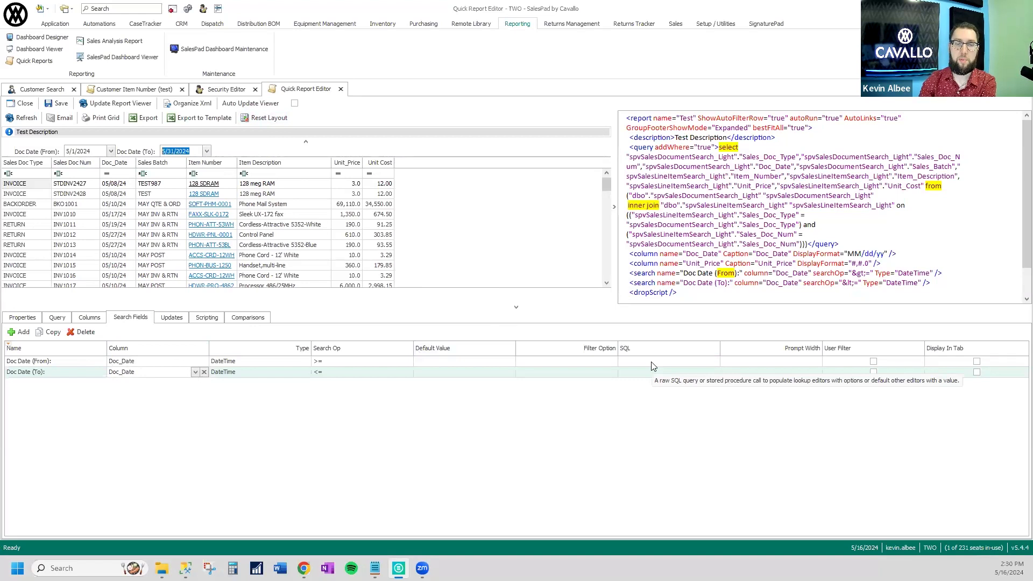
Give the Doc Date (From): field the example SQL "First day of current month" and update the report viewer.
{"action": "left_click", "coordinate": [714, 362]}
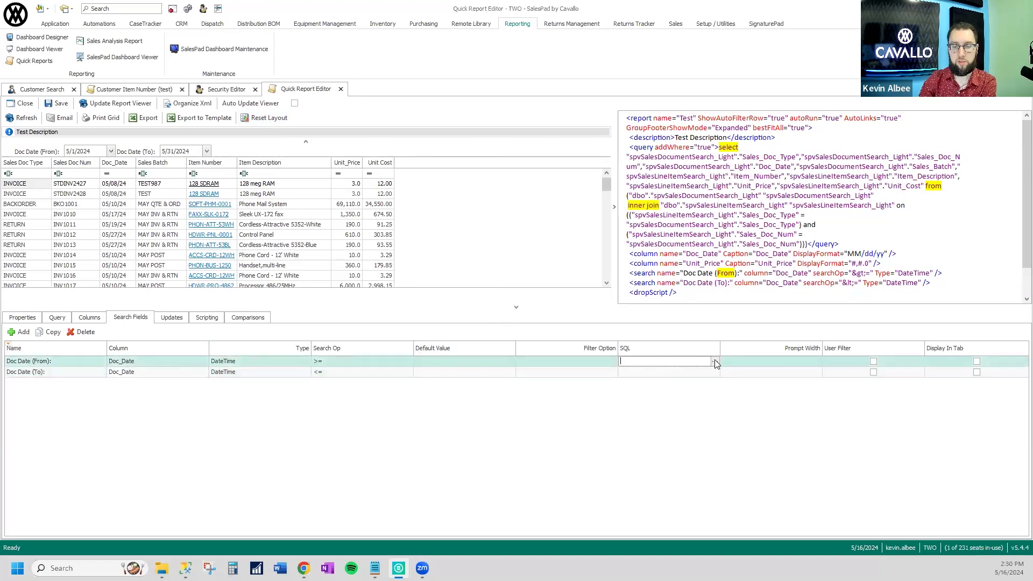
{"action": "left_click", "coordinate": [715, 362]}
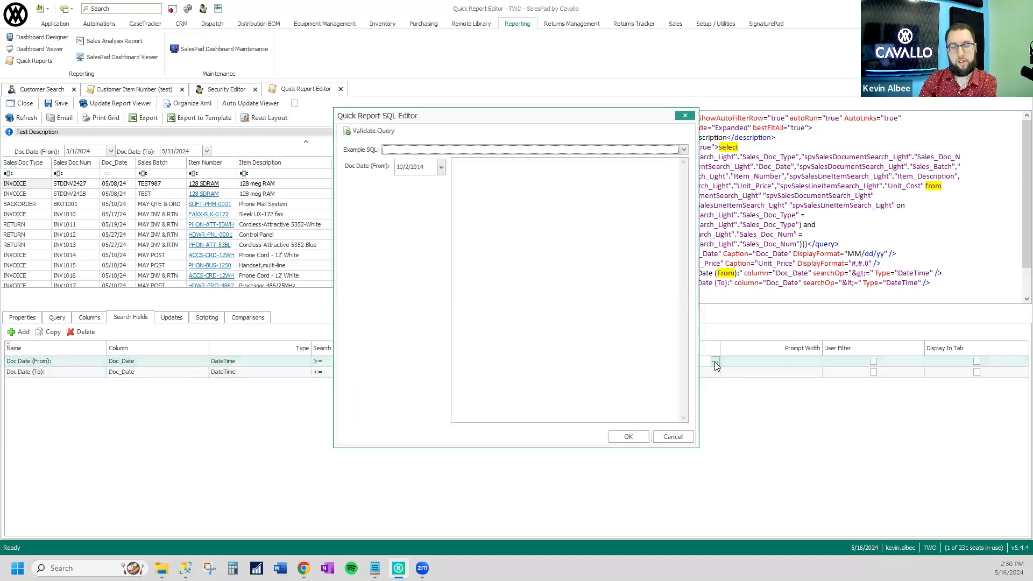
{"action": "left_click", "coordinate": [490, 150]}
{"action": "left_click_drag", "start_coordinate": [684, 232], "coordinate": [809, 333]}
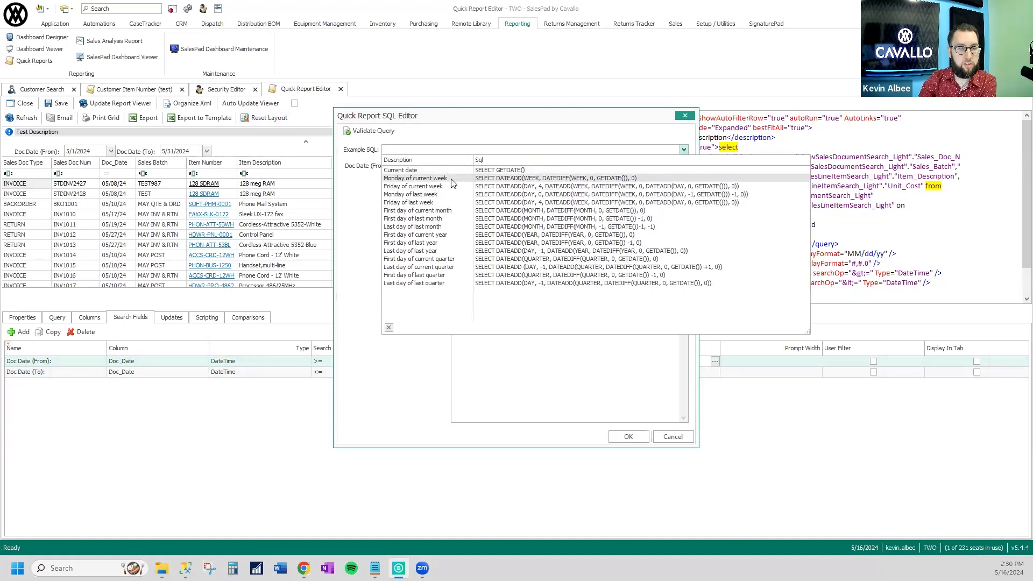
{"action": "left_click", "coordinate": [445, 212]}
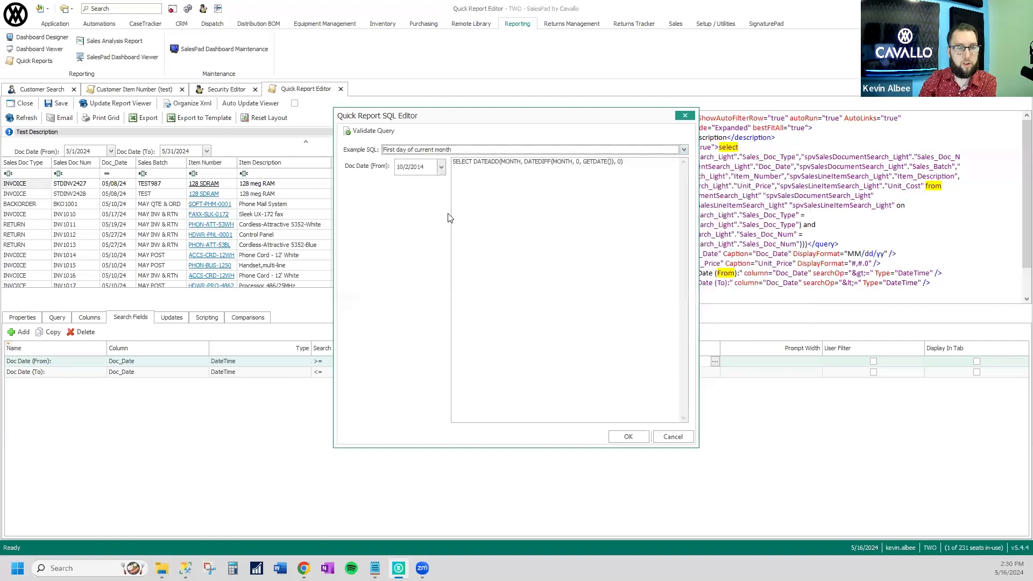
{"action": "left_click", "coordinate": [628, 435]}
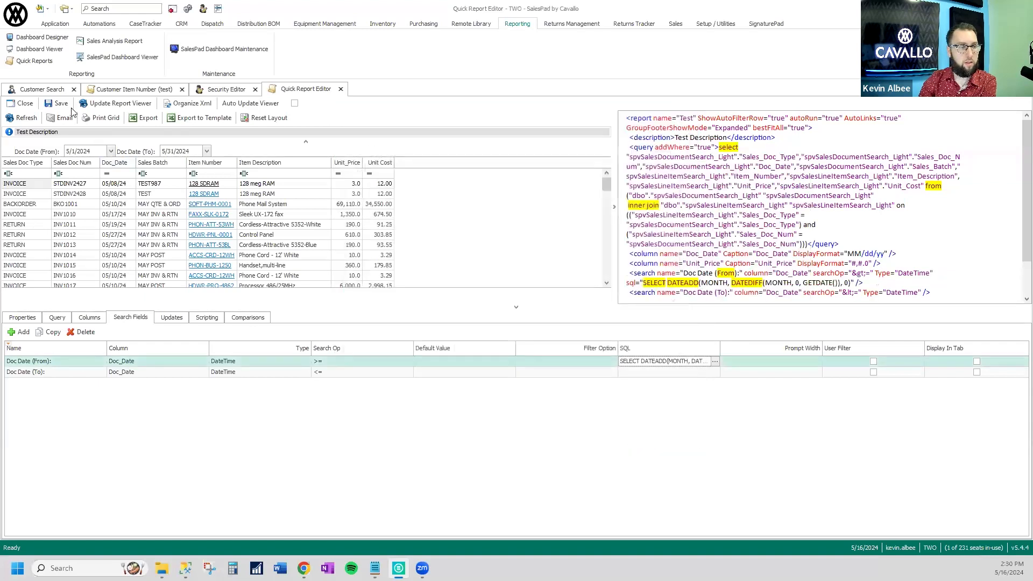
{"action": "left_click", "coordinate": [116, 103]}
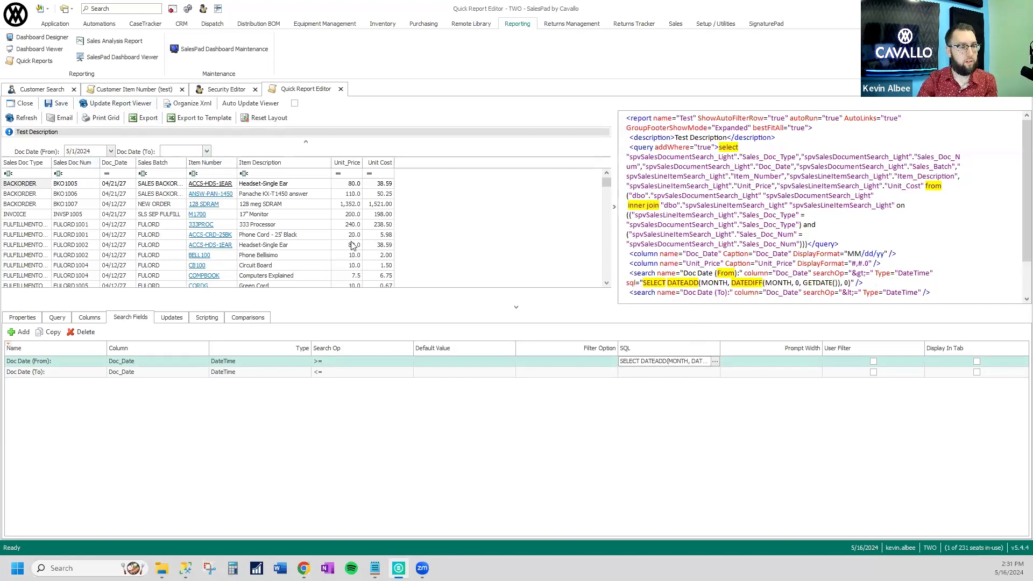
Add a search field named Sales Doc Type: for the Sales_Doc_Type column with the type Text.
{"action": "left_click", "coordinate": [20, 333]}
{"action": "left_click", "coordinate": [55, 383]}
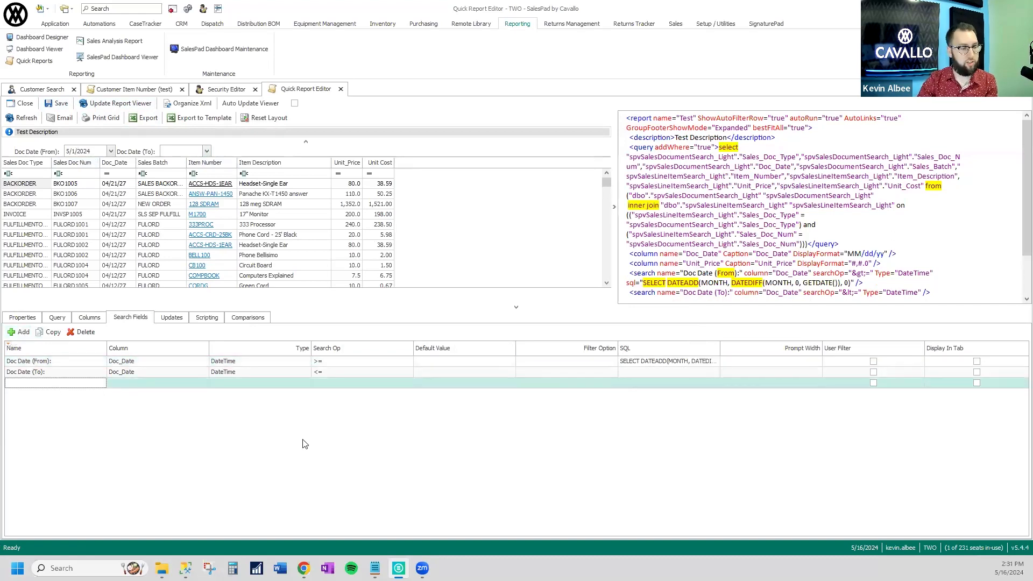
{"action": "type", "text": "Sales Doc Type:"}
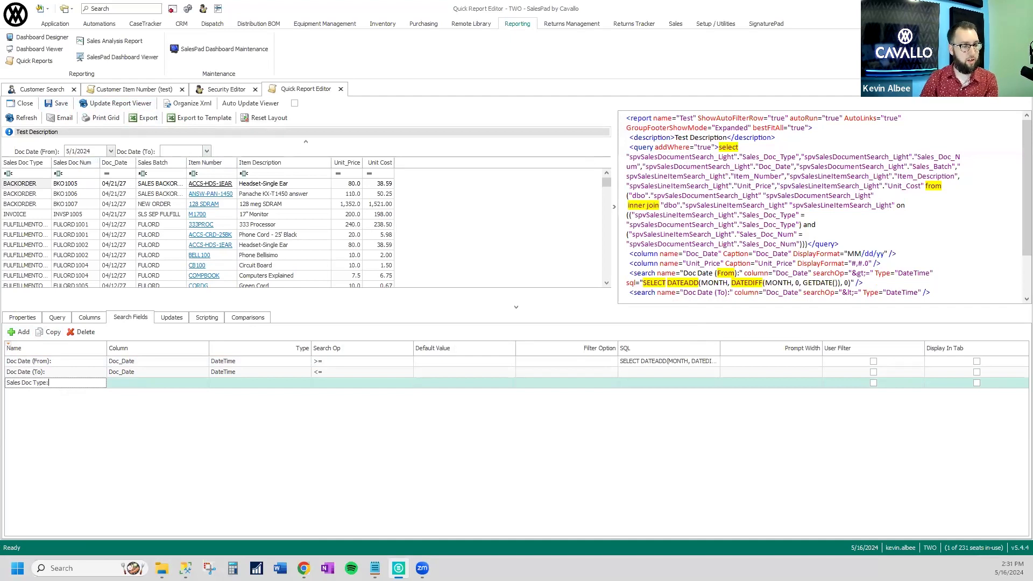
{"action": "key", "text": "Tab"}
{"action": "type", "text": "S"}
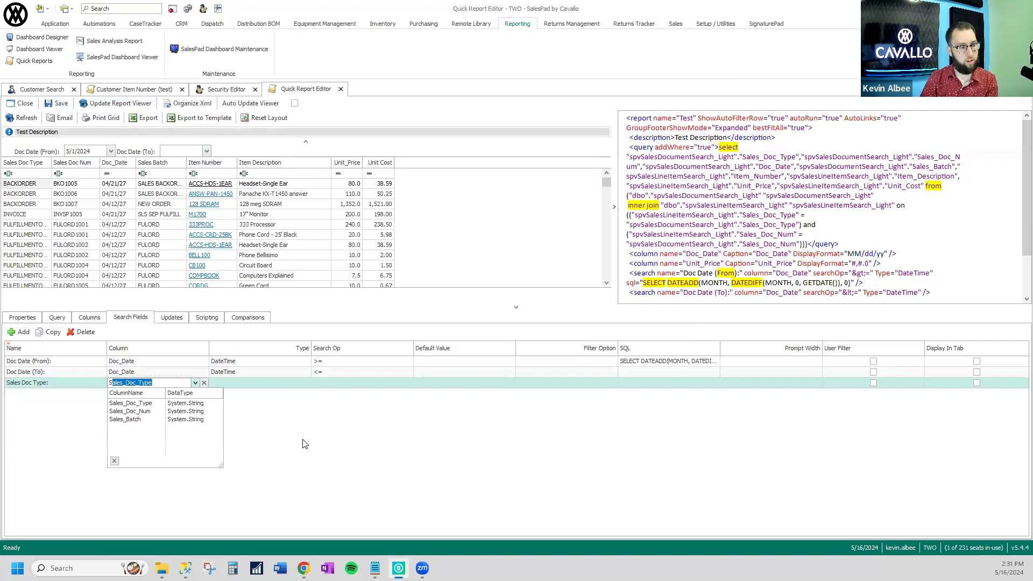
{"action": "type", "text": "ales"}
{"action": "key", "text": "Return"}
{"action": "key", "text": "Tab"}
{"action": "type", "text": "T"}
{"action": "key", "text": "Return"}
{"action": "key", "text": "Tab"}
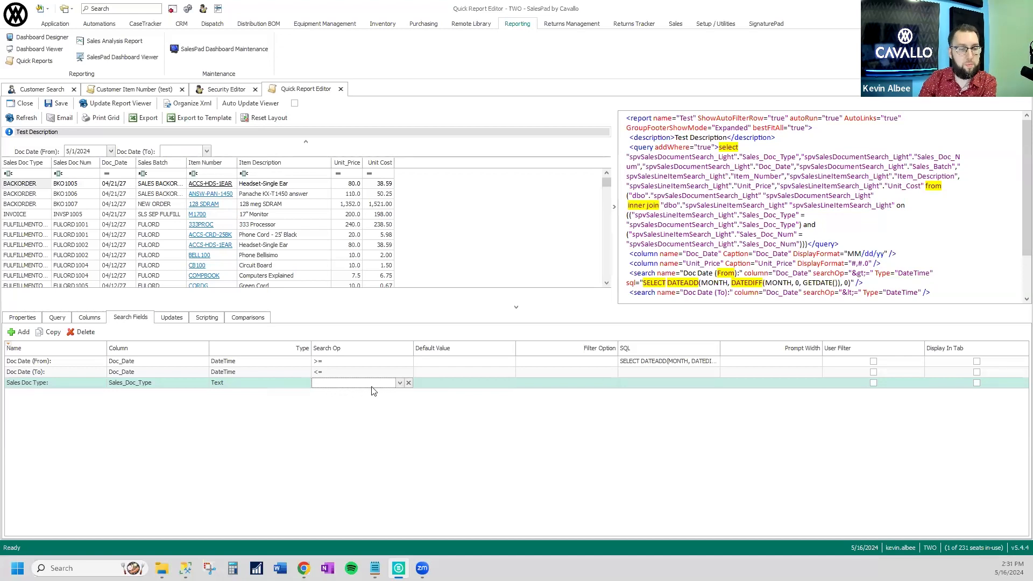
Set the Sales Doc Type: field's search operator to = and change its type to Lookup.
{"action": "left_click", "coordinate": [398, 383]}
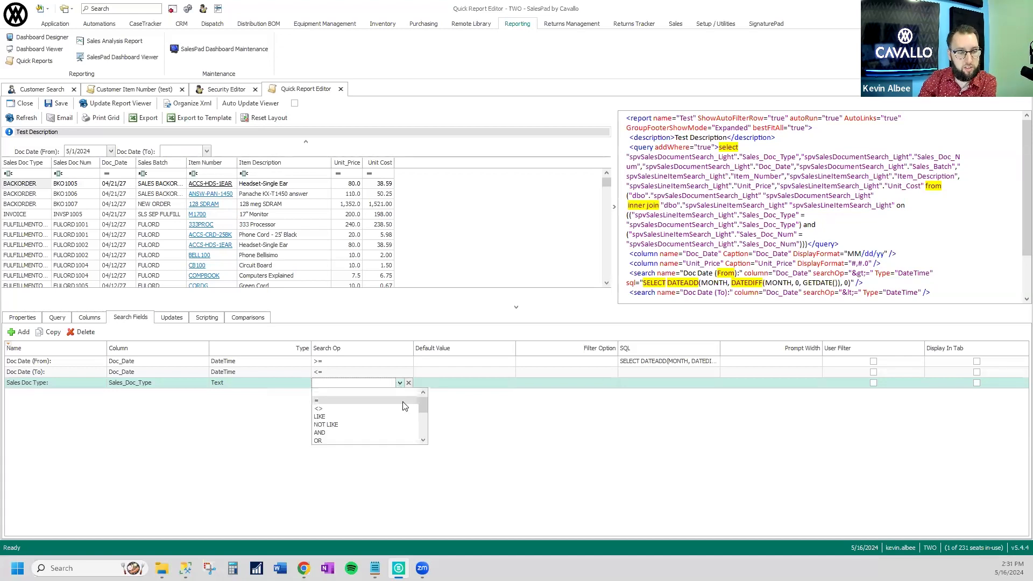
{"action": "scroll", "coordinate": [404, 406], "scroll_direction": "down", "scroll_amount": 3}
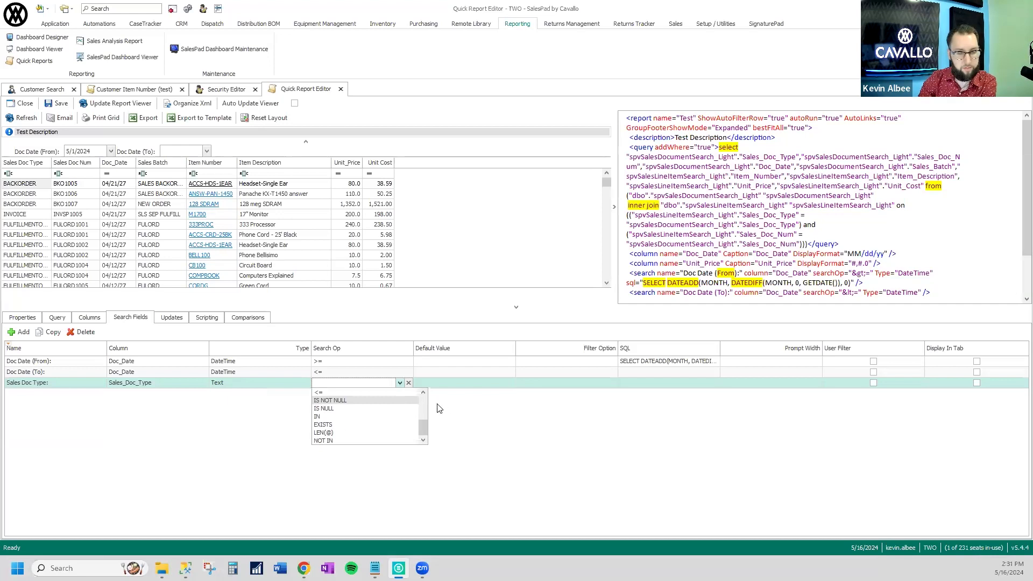
{"action": "type", "text": "="}
{"action": "key", "text": "Return"}
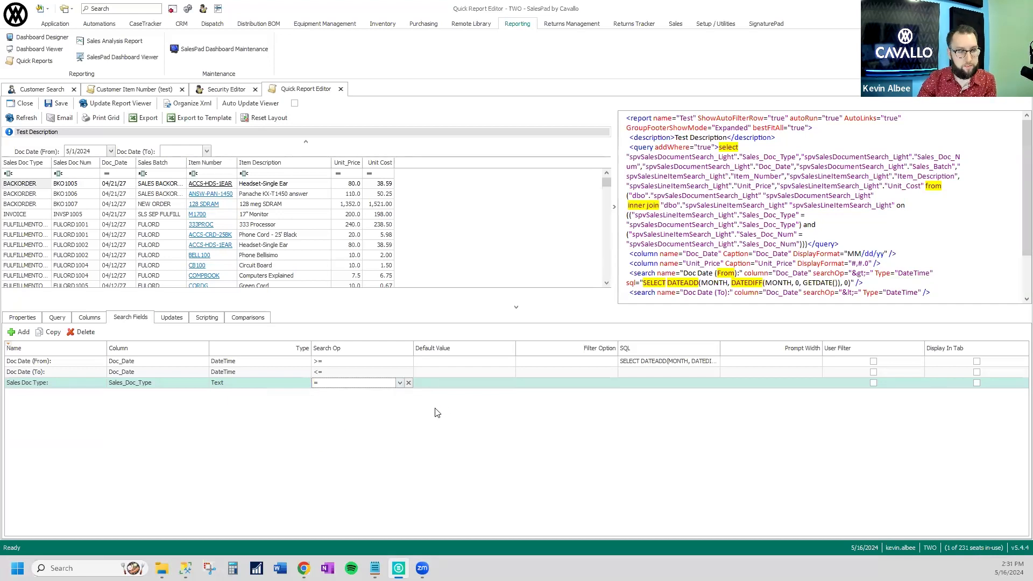
{"action": "left_click", "coordinate": [253, 383]}
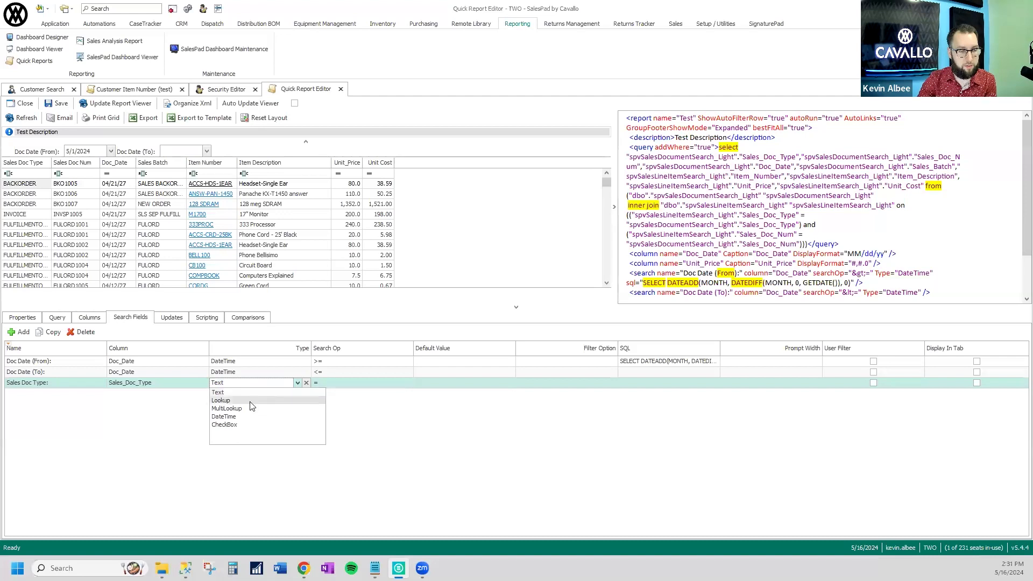
{"action": "left_click", "coordinate": [246, 401]}
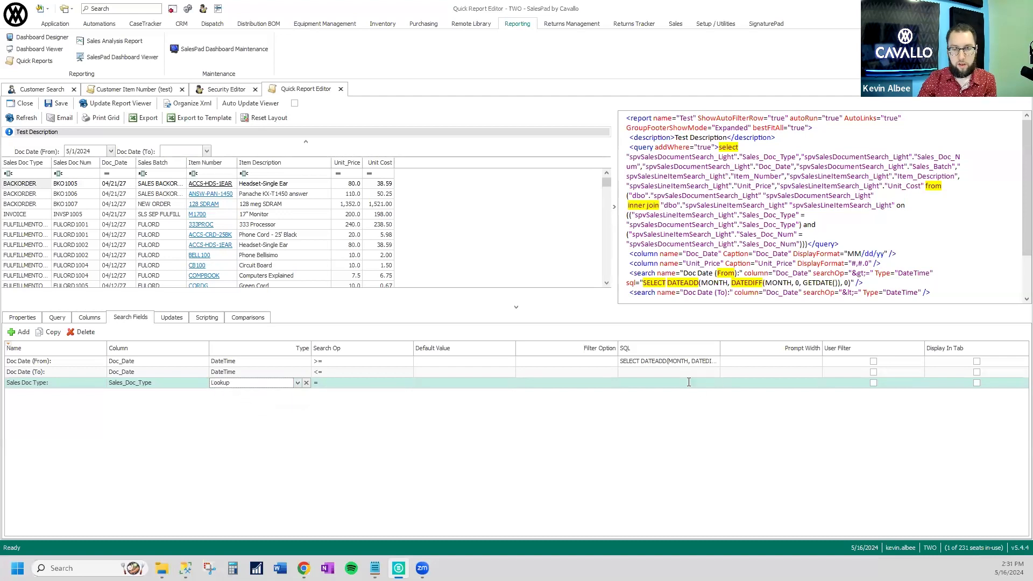
Give the Sales Doc Type: lookup field the SQL "SELECT * FROM spvShippingMethod" and update the report viewer.
{"action": "left_click", "coordinate": [716, 382]}
{"action": "left_click", "coordinate": [544, 239]}
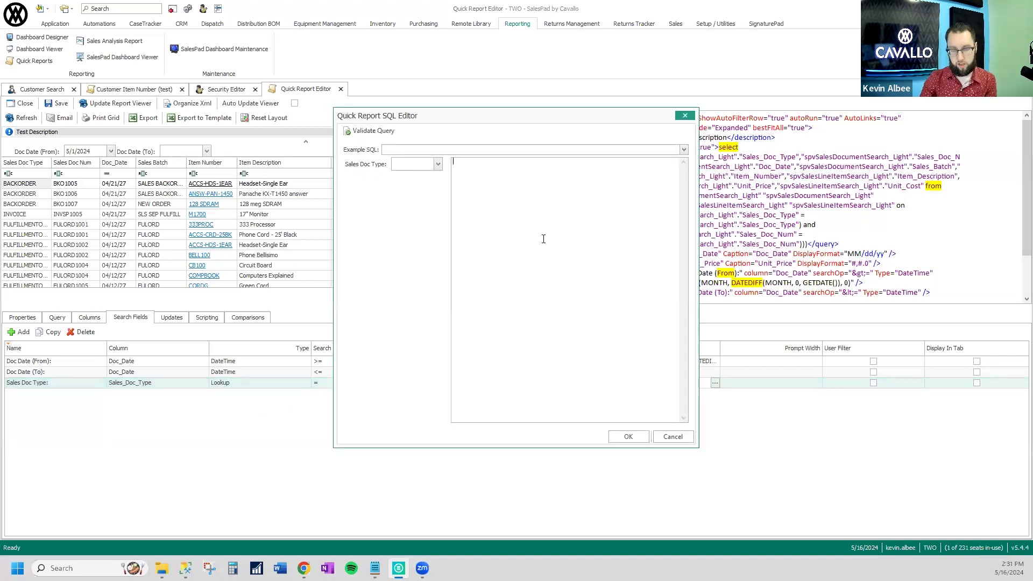
{"action": "type", "text": "SELECT * FRO"}
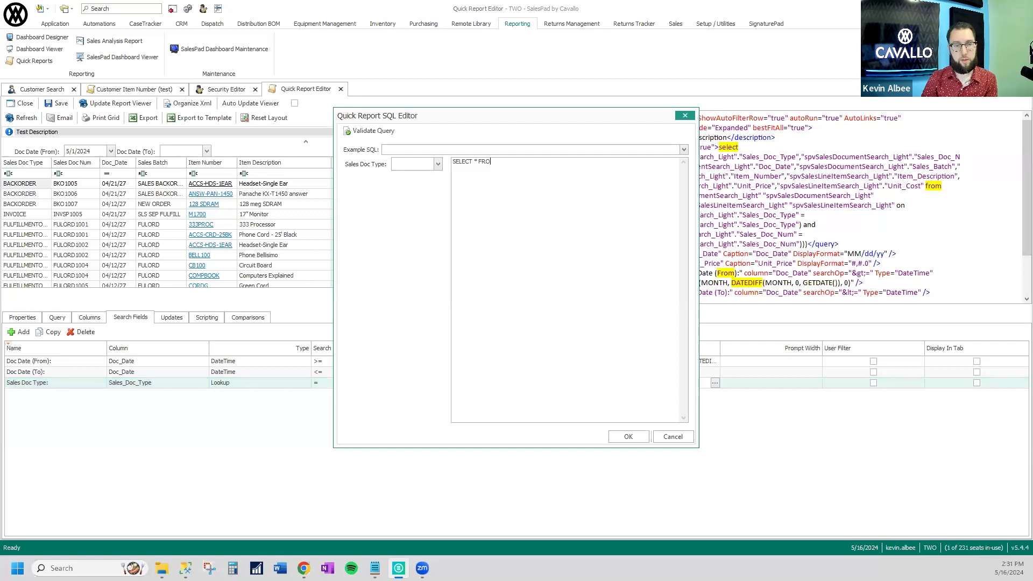
{"action": "type", "text": "M spvShippingMeht"}
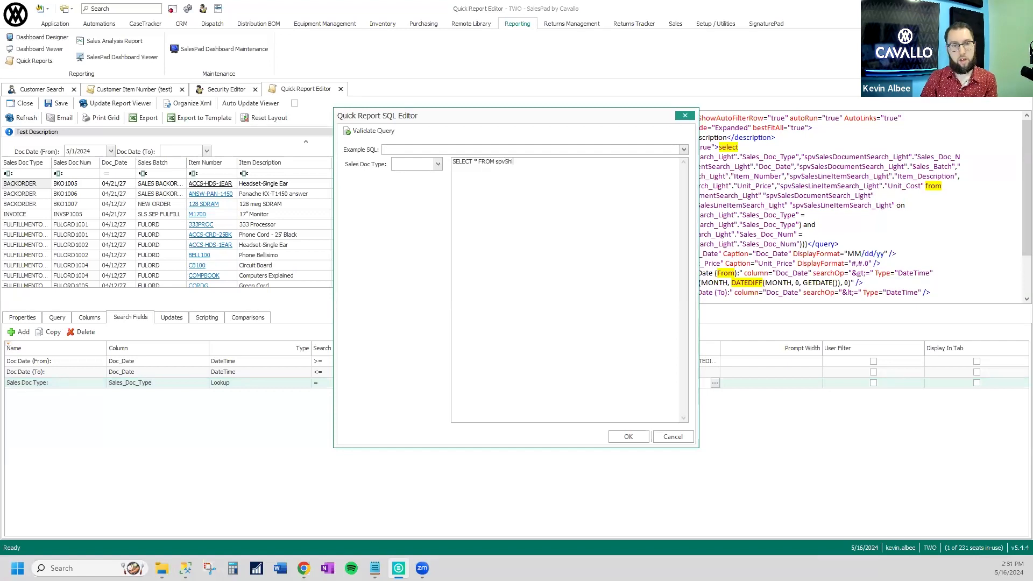
{"action": "key", "text": "BackSpace"}
{"action": "key", "text": "BackSpace"}
{"action": "type", "text": "hod"}
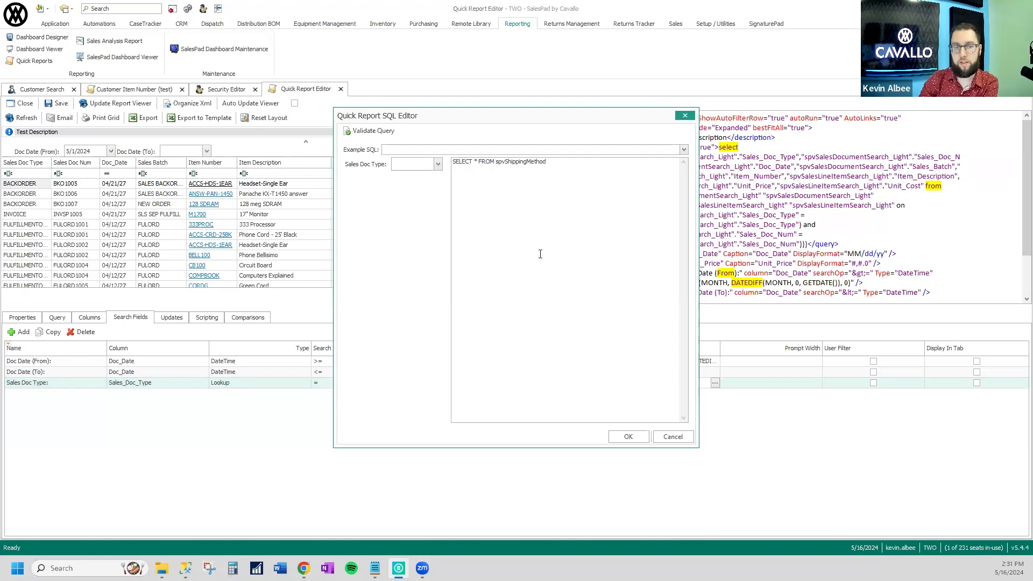
{"action": "left_click", "coordinate": [628, 437]}
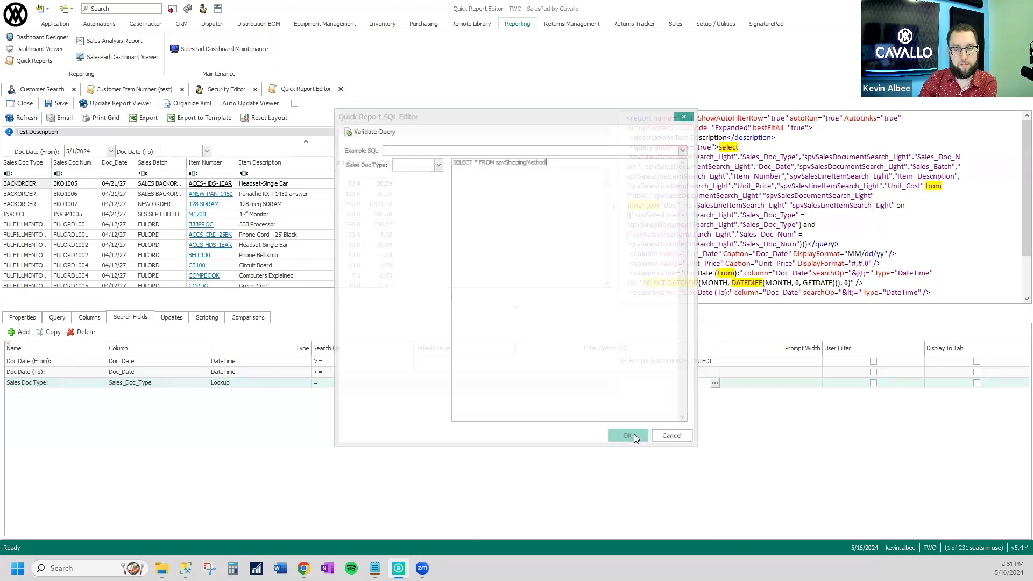
{"action": "left_click", "coordinate": [94, 102]}
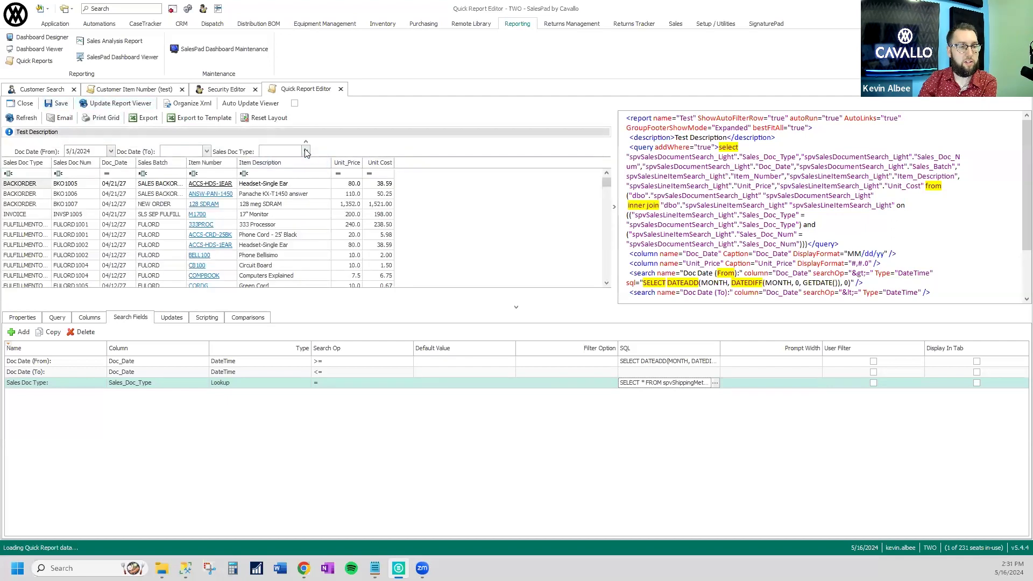
Browse the lookup values offered by the report's Sales Doc Type: search field without choosing one.
{"action": "left_click", "coordinate": [306, 151]}
{"action": "left_click_drag", "start_coordinate": [313, 173], "coordinate": [317, 207]}
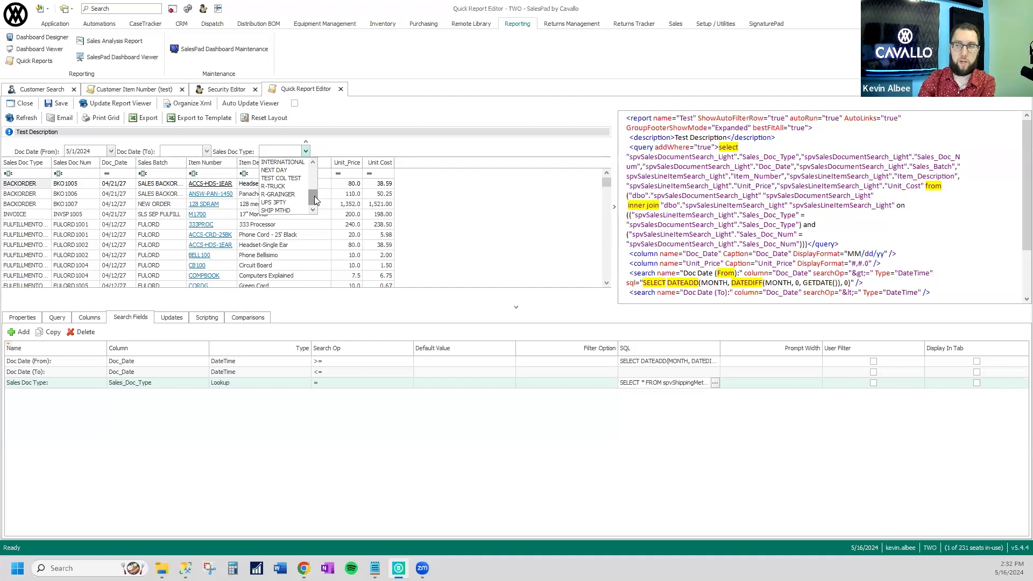
{"action": "left_click_drag", "start_coordinate": [314, 196], "coordinate": [325, 151]}
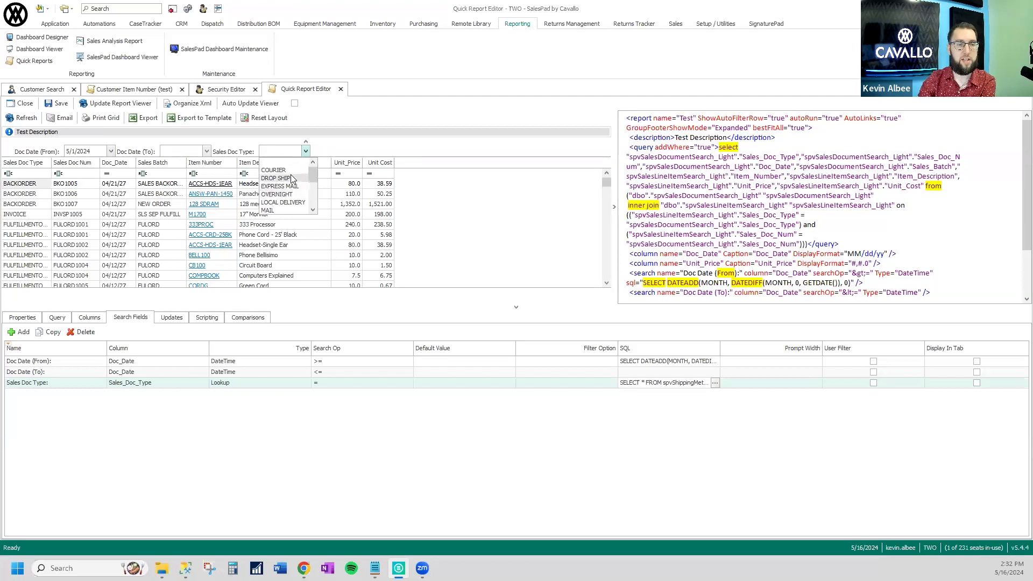
{"action": "left_click", "coordinate": [340, 137]}
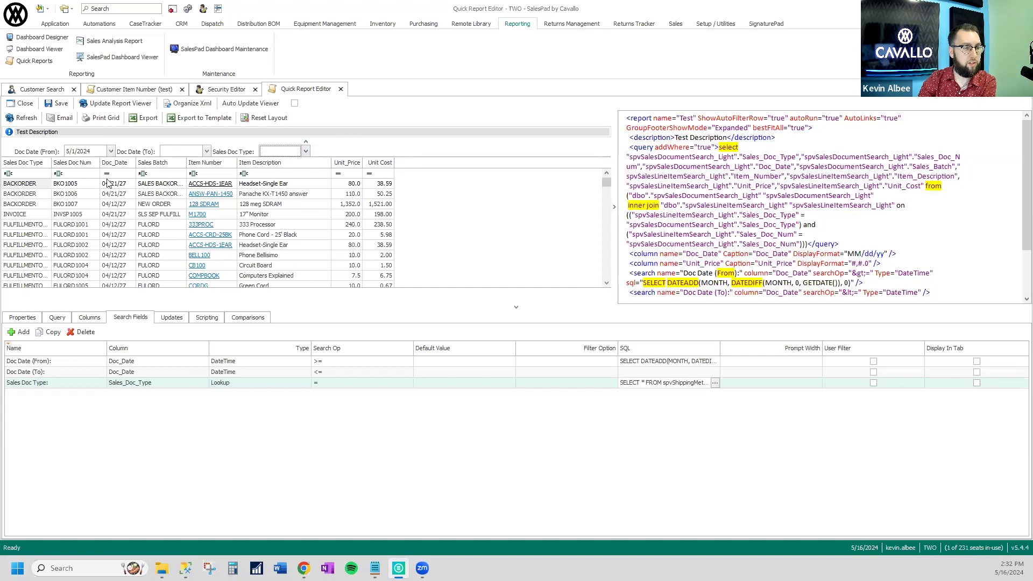
Review the filter values available for the Sales Doc Type column in the report grid without applying any.
{"action": "left_click", "coordinate": [47, 162]}
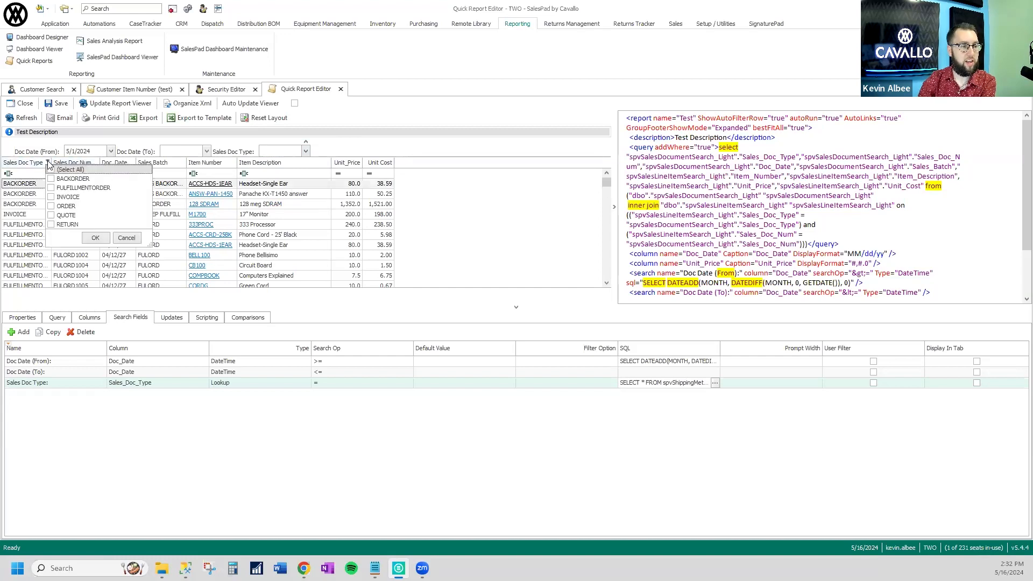
{"action": "left_click_drag", "start_coordinate": [150, 245], "coordinate": [156, 282]}
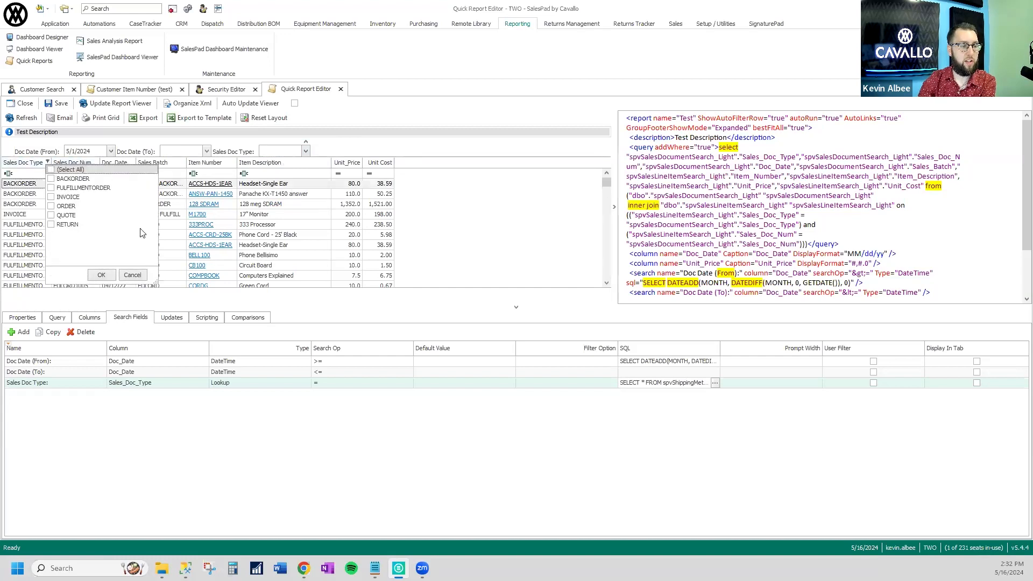
{"action": "left_click", "coordinate": [464, 234]}
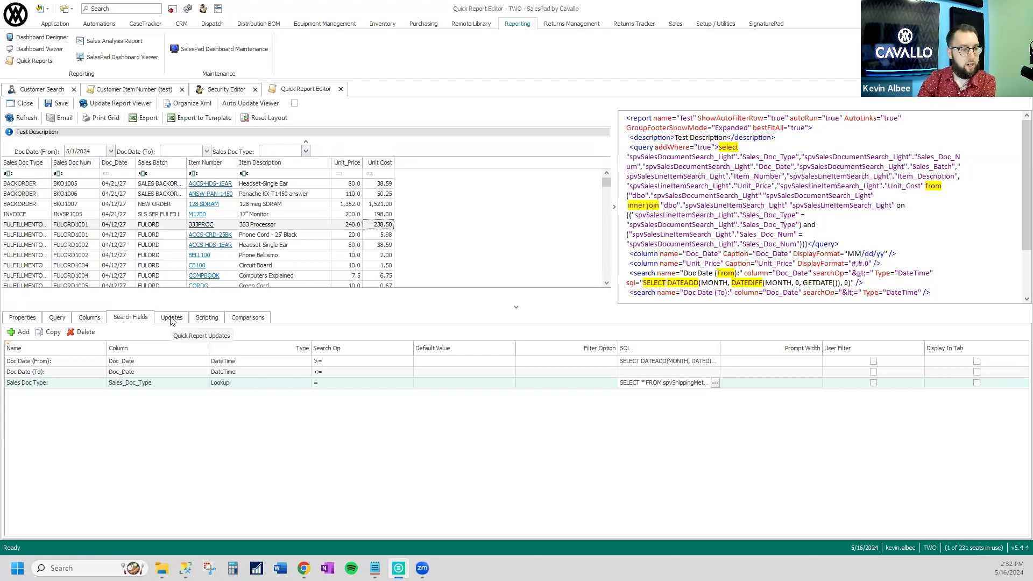
Review the Test report's Updates, Scripting and Comparisons settings and return to its properties.
{"action": "left_click", "coordinate": [171, 318]}
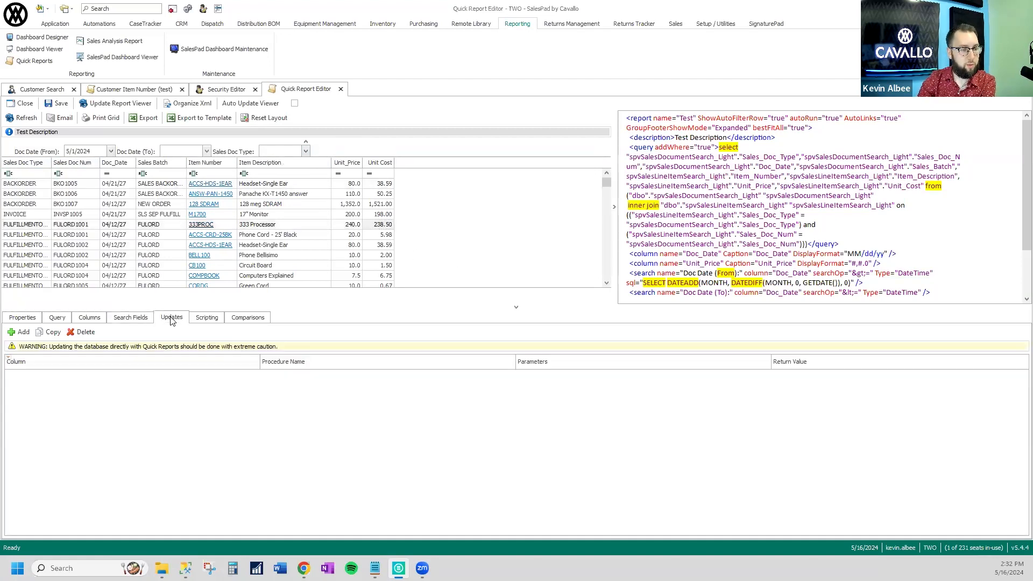
{"action": "left_click", "coordinate": [205, 319]}
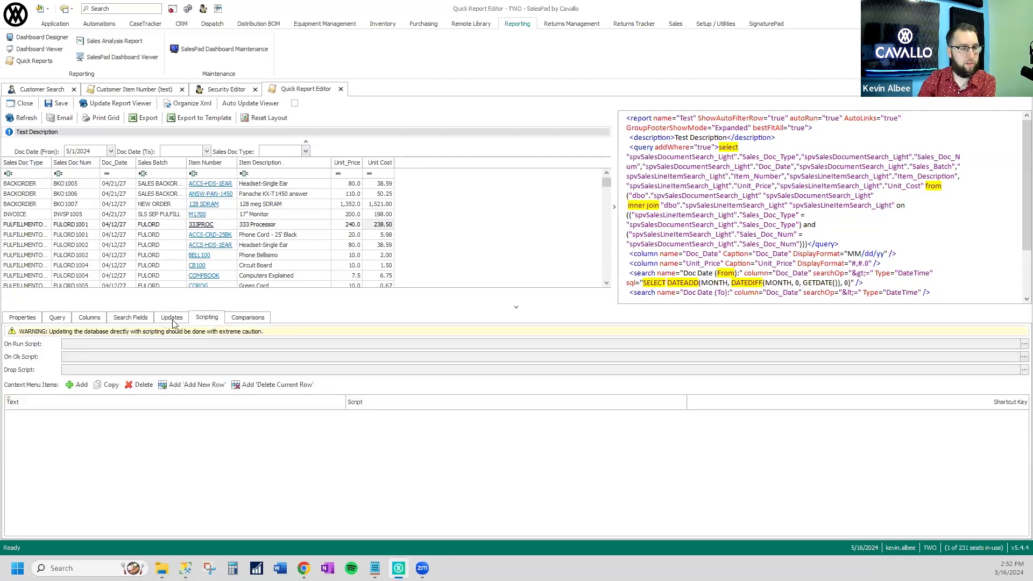
{"action": "left_click", "coordinate": [256, 318]}
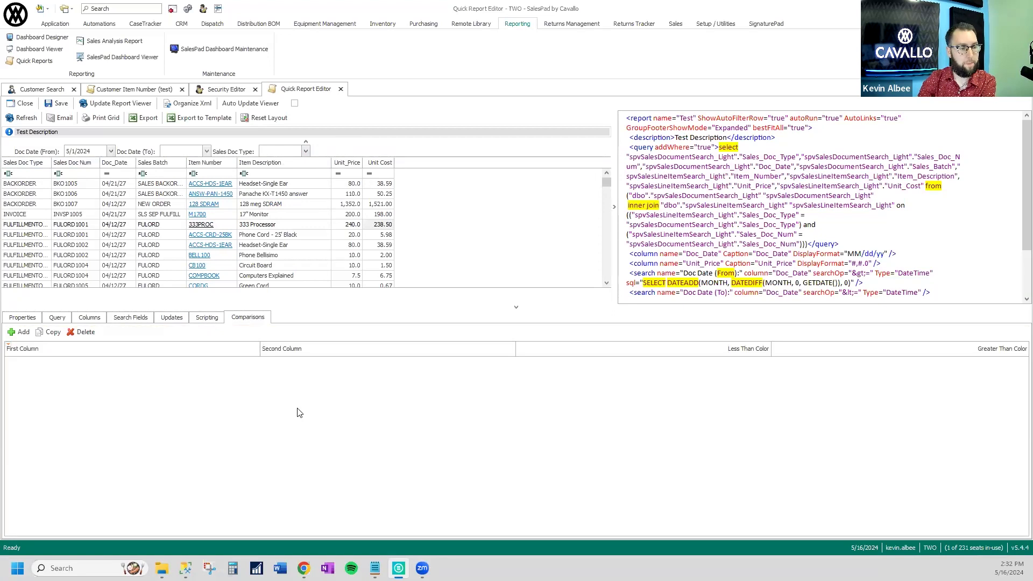
{"action": "left_click", "coordinate": [24, 318]}
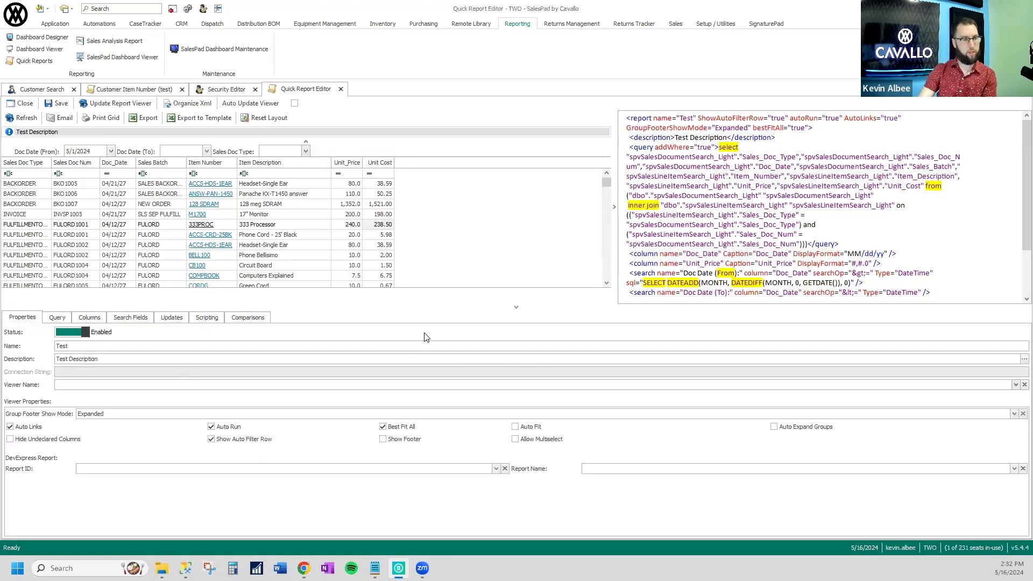
Load the StoredProcedureTest report from the QR Webinar 2024 group and open it for editing.
{"action": "left_click", "coordinate": [143, 90]}
{"action": "left_click_drag", "start_coordinate": [204, 281], "coordinate": [209, 348]}
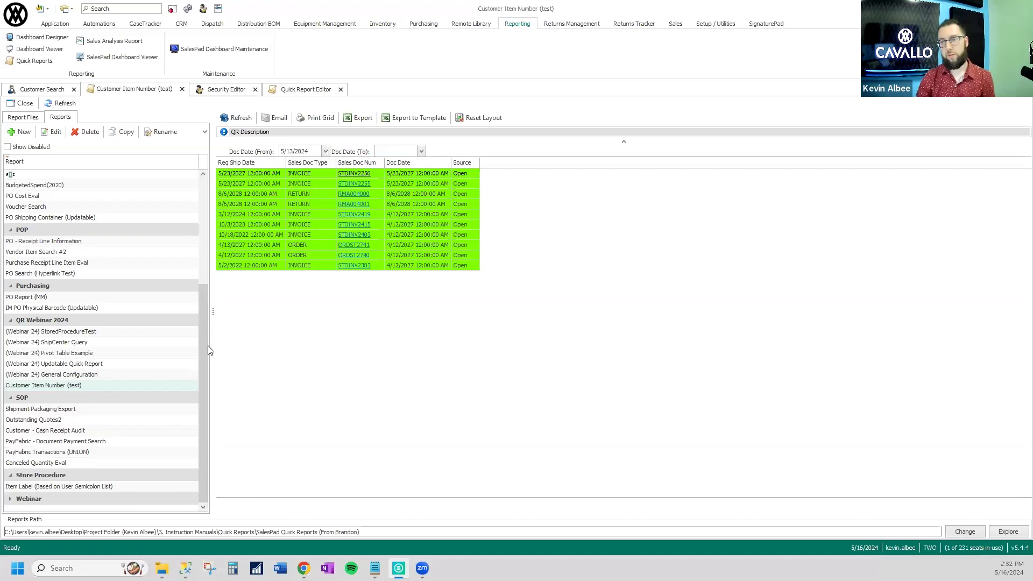
{"action": "double_click", "coordinate": [107, 332]}
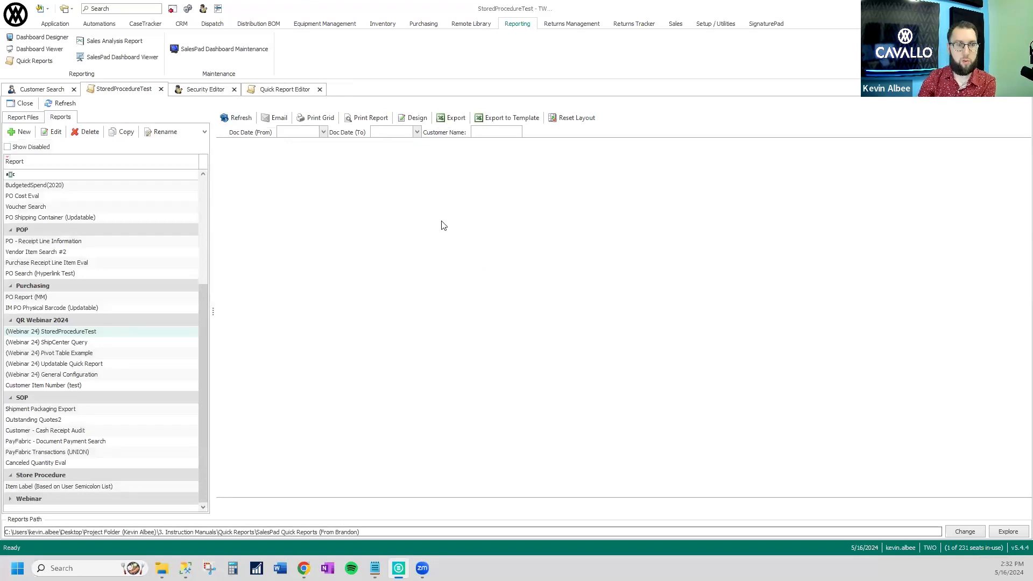
{"action": "left_click", "coordinate": [50, 132]}
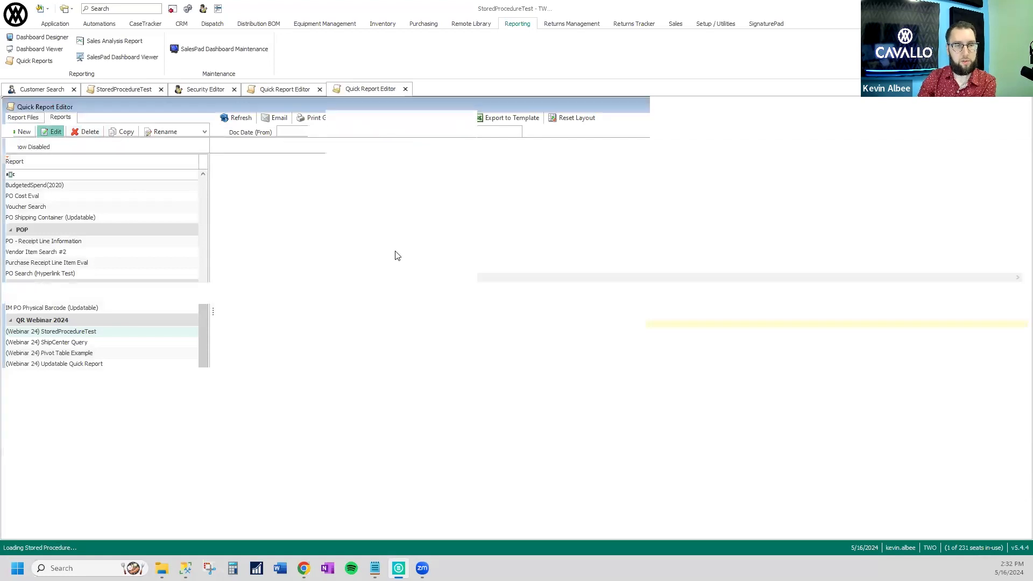
Widen the report XML view and examine the query line that executes spcp_QR_Panels_2023.
{"action": "left_click_drag", "start_coordinate": [476, 171], "coordinate": [339, 183]}
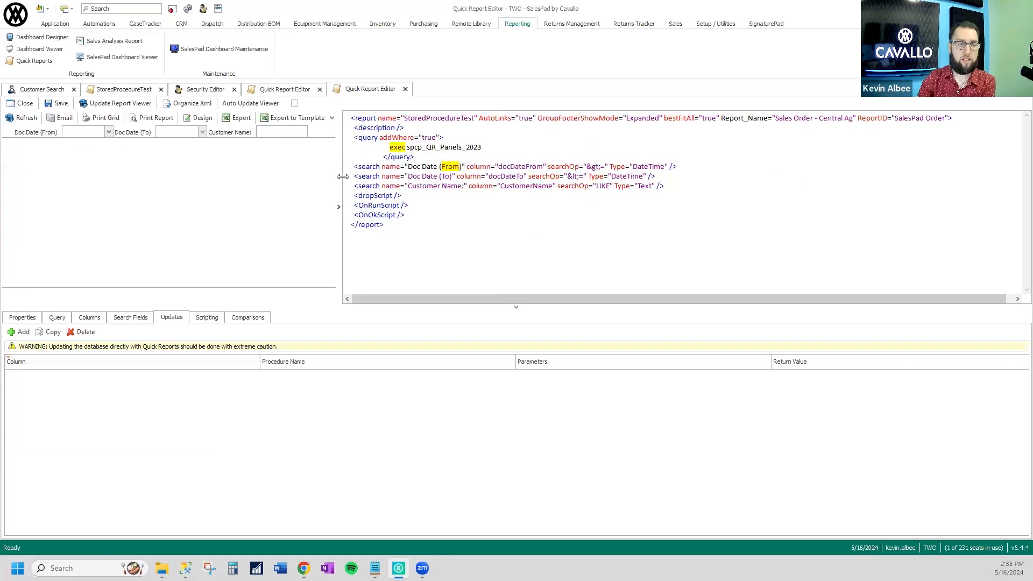
{"action": "left_click_drag", "start_coordinate": [339, 179], "coordinate": [357, 178]}
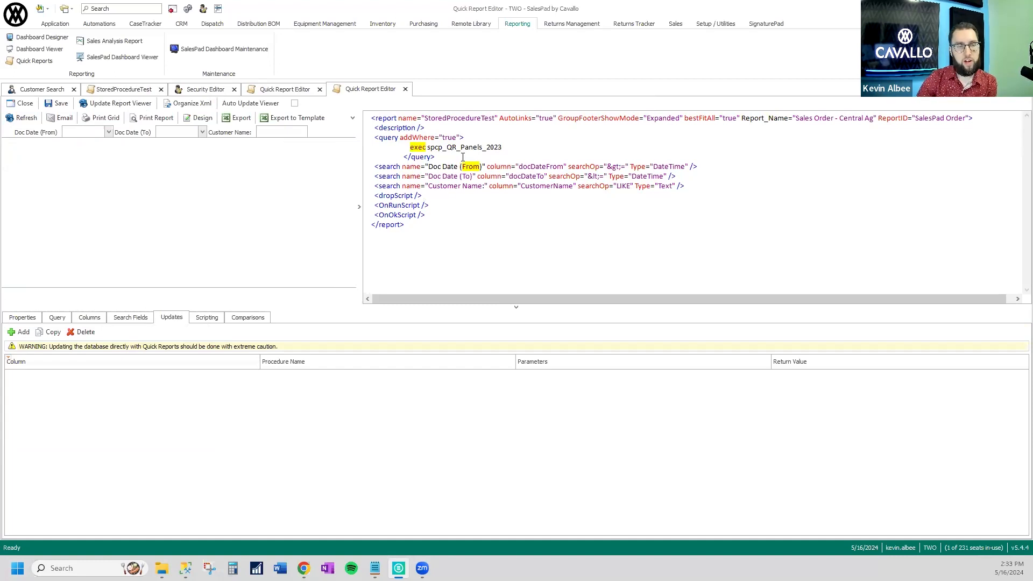
{"action": "left_click_drag", "start_coordinate": [502, 147], "coordinate": [409, 148]}
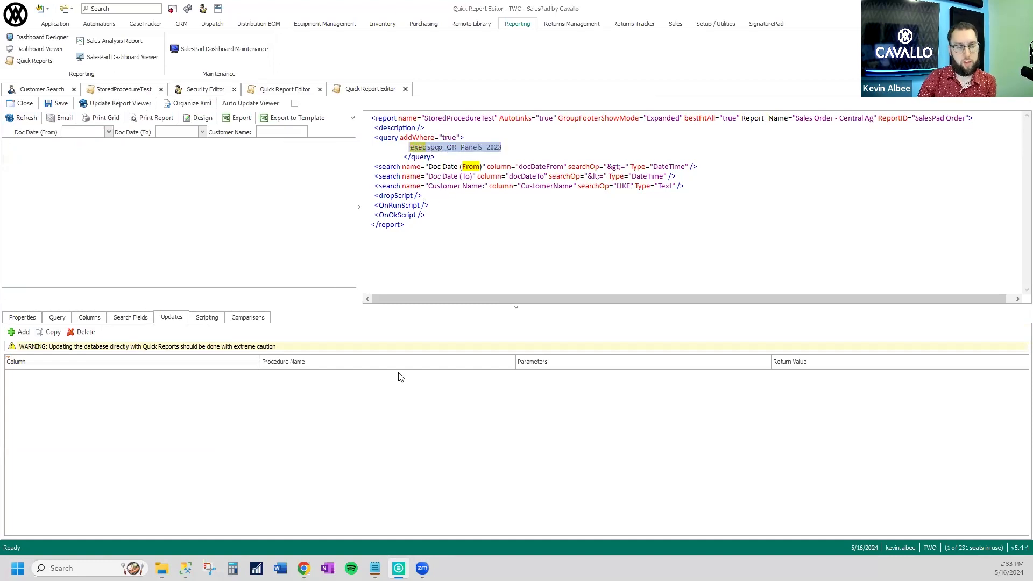
Switch to SQL Server Management Studio to examine the spcp_QR_Panels_2023 procedure's parameters and query, and return to SalesPad.
{"action": "left_click", "coordinate": [186, 568]}
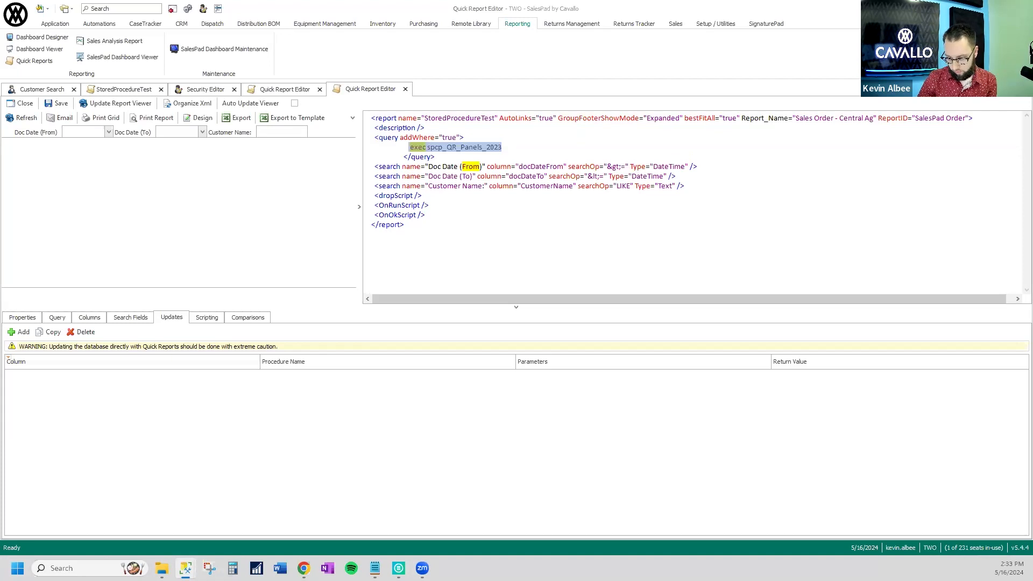
{"action": "double_click", "coordinate": [428, 147]}
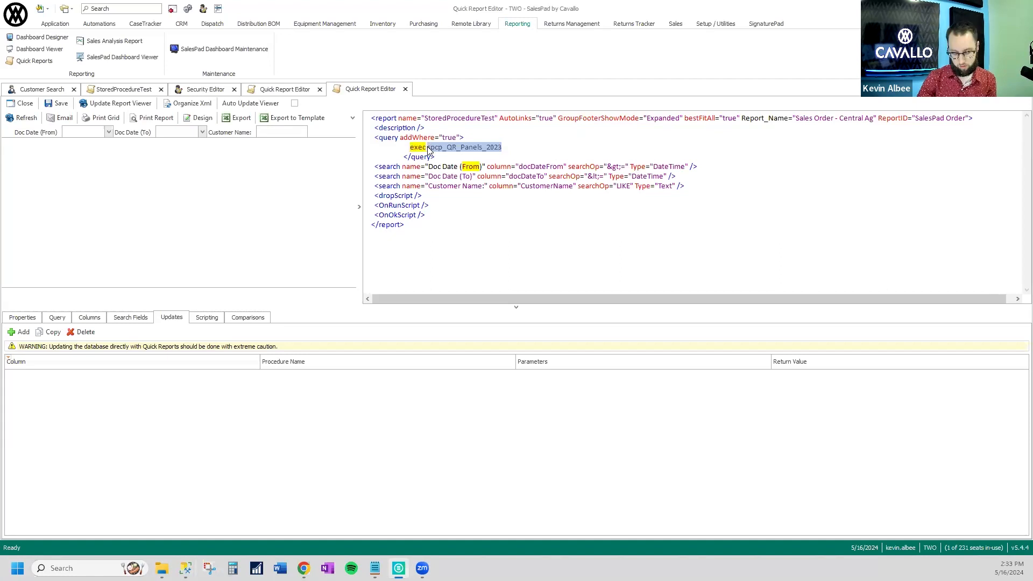
{"action": "key", "text": "alt+Tab"}
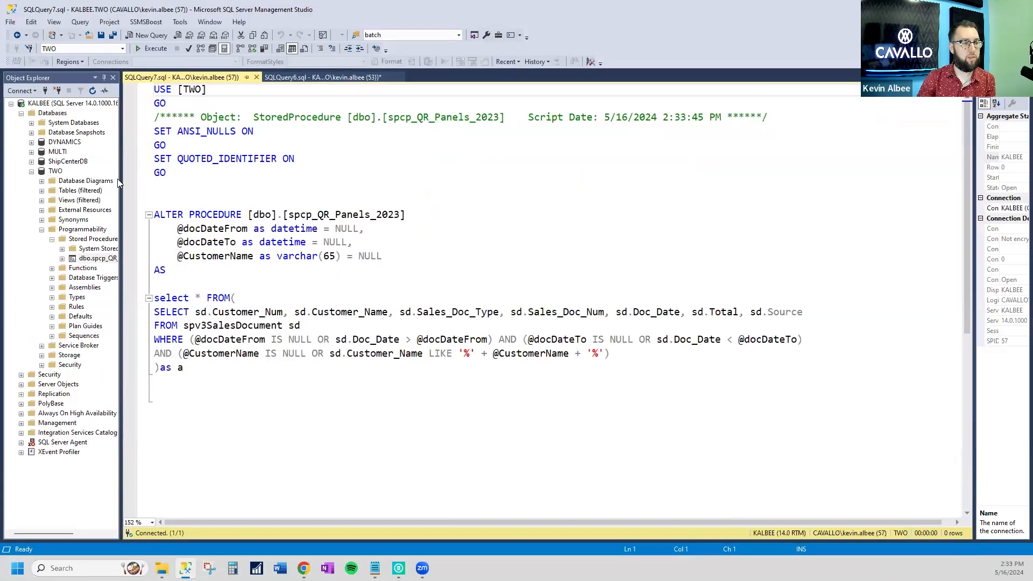
{"action": "left_click_drag", "start_coordinate": [119, 183], "coordinate": [70, 183]}
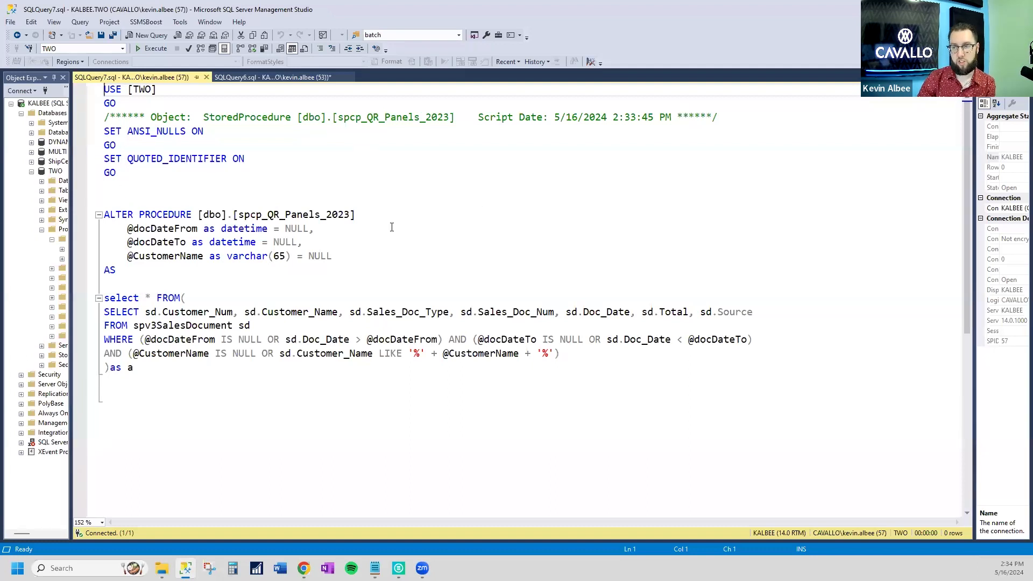
{"action": "double_click", "coordinate": [727, 9]}
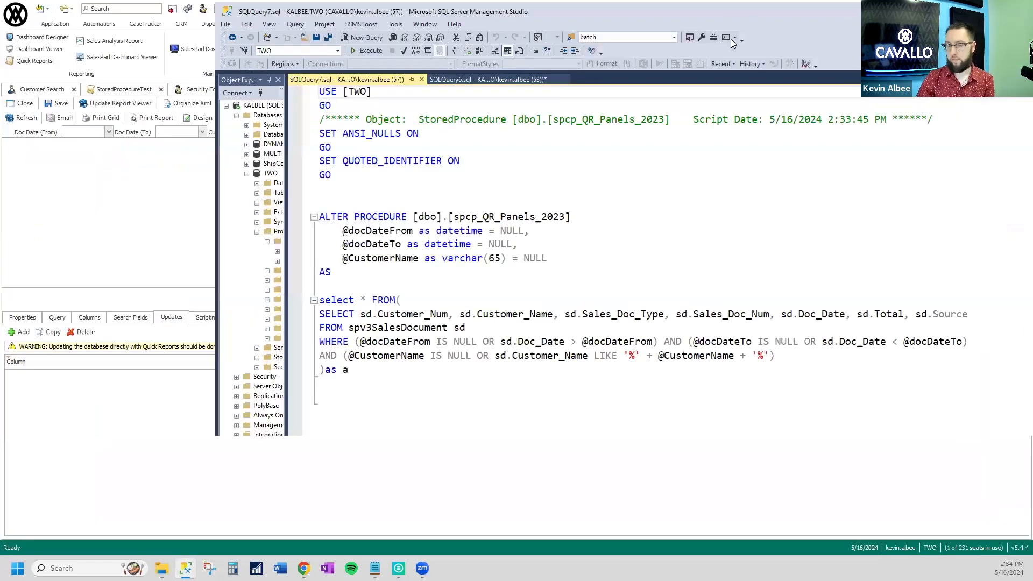
{"action": "left_click_drag", "start_coordinate": [731, 39], "coordinate": [1032, 39]}
{"action": "key", "text": "alt+Tab"}
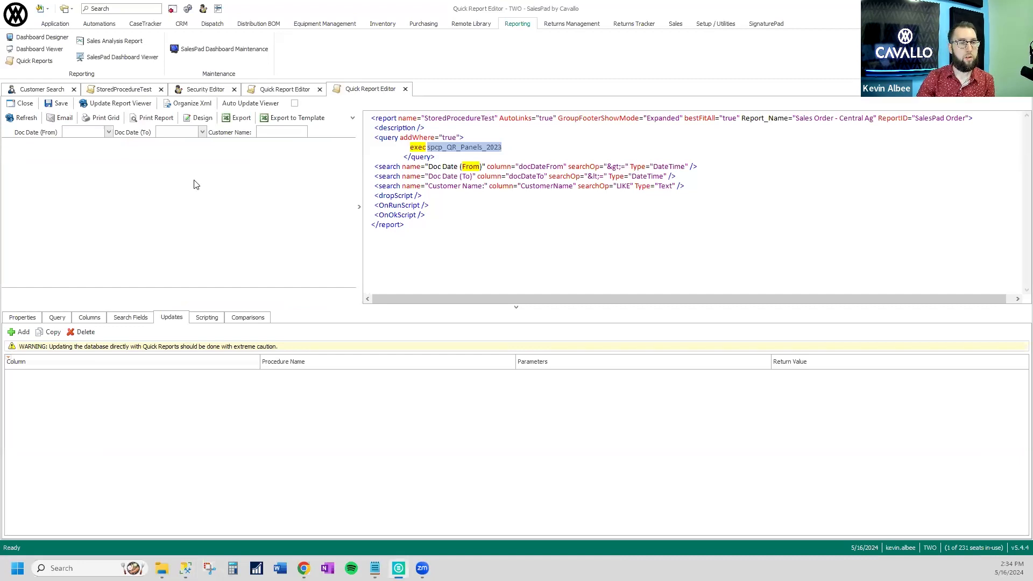
Close the Quick Report Editors of both the Test and StoredProcedureTest reports.
{"action": "left_click", "coordinate": [291, 91]}
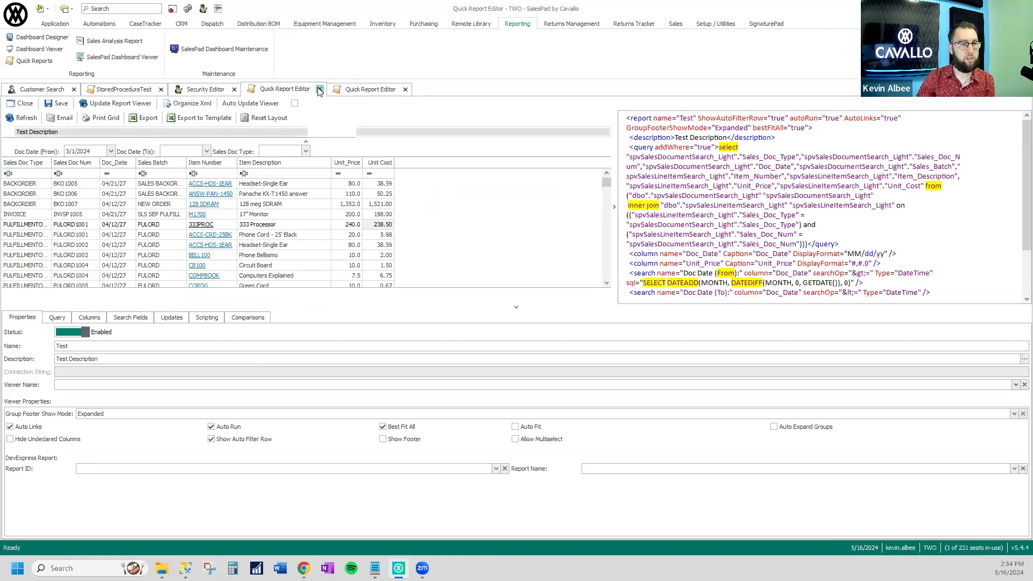
{"action": "left_click", "coordinate": [320, 91]}
{"action": "left_click", "coordinate": [320, 91]}
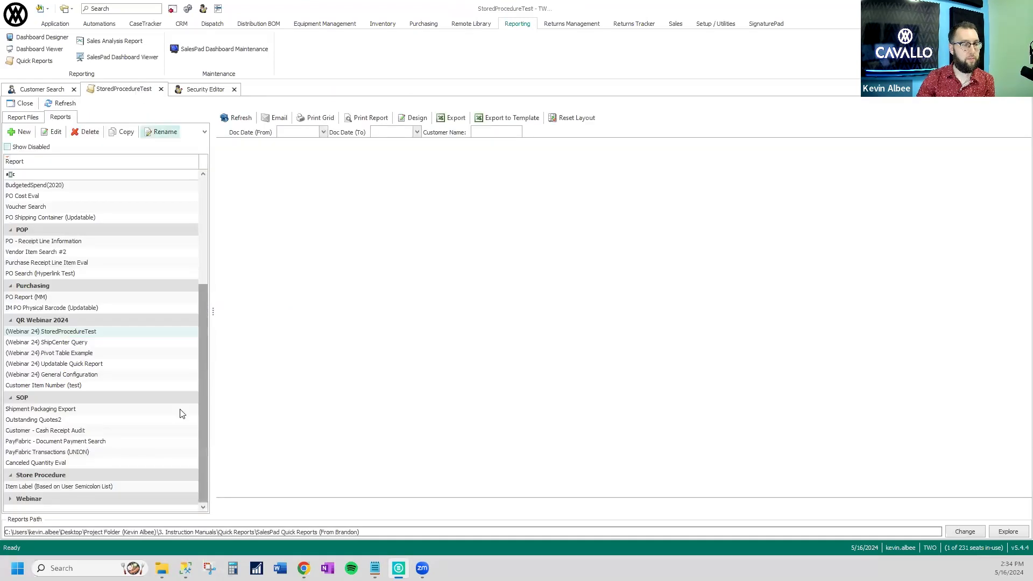
Load the ShipCenter Query report from the QR Webinar 2024 group and open it for editing to view its query.
{"action": "left_click", "coordinate": [83, 344]}
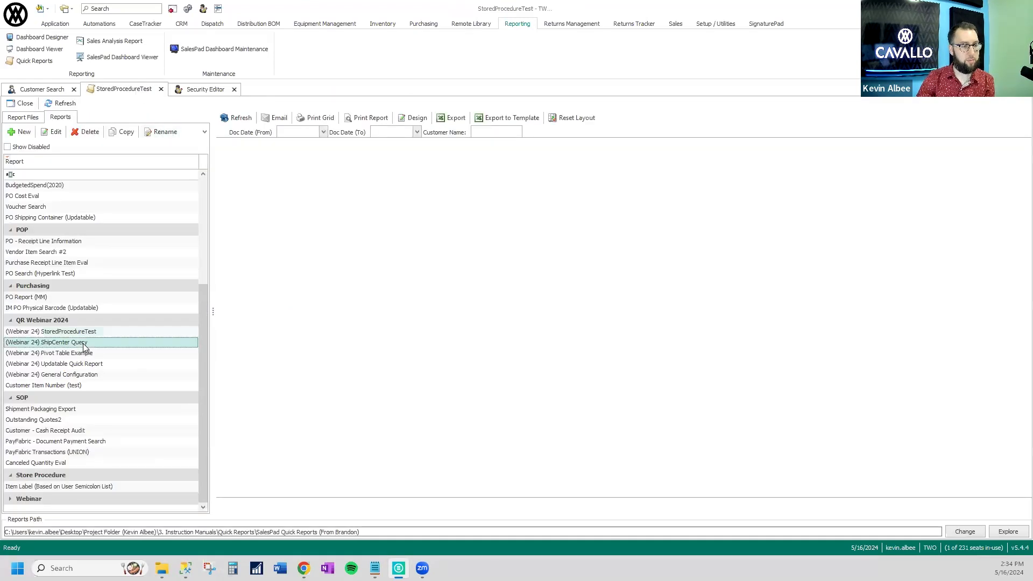
{"action": "double_click", "coordinate": [83, 343]}
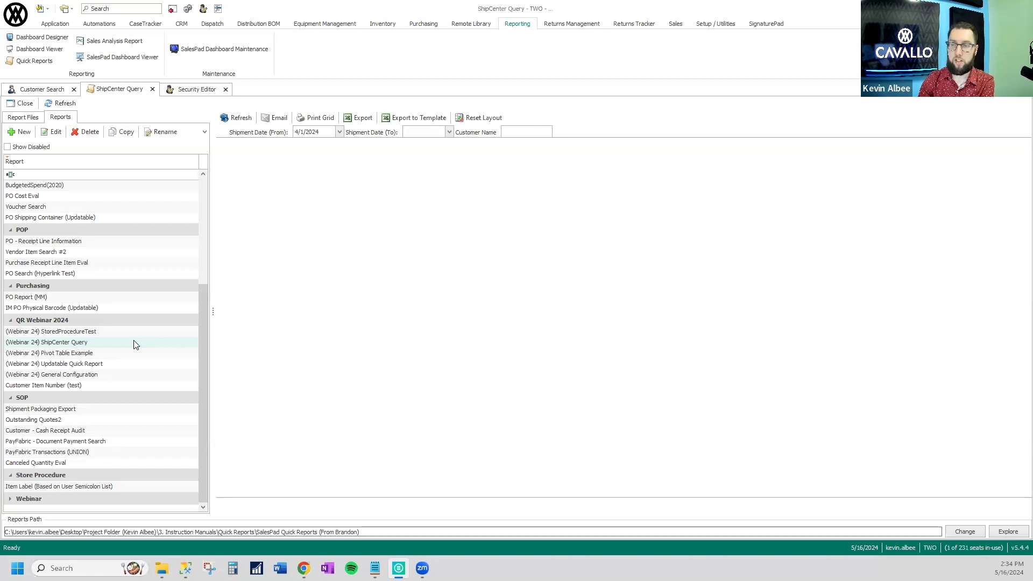
{"action": "left_click", "coordinate": [79, 345]}
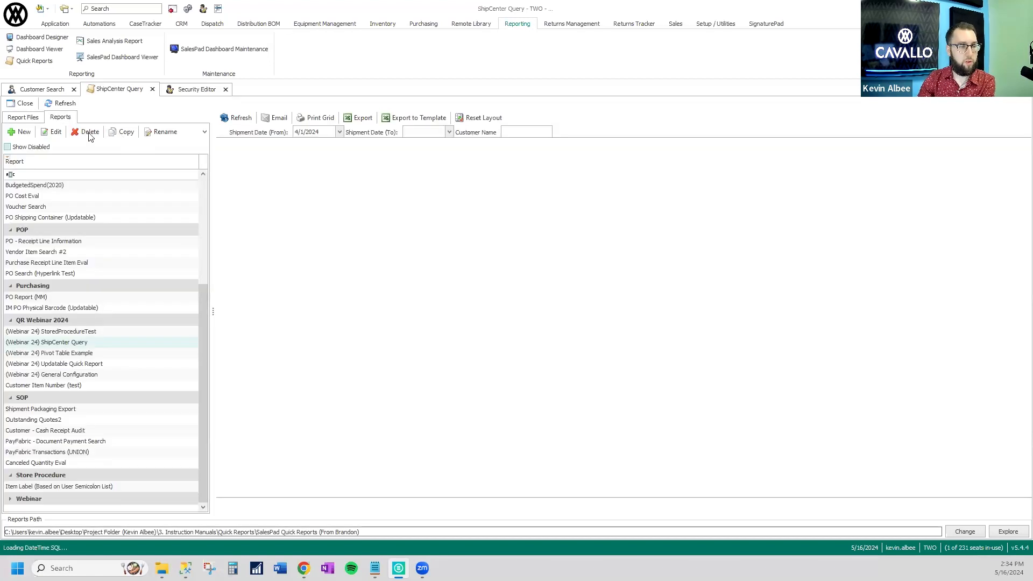
{"action": "left_click", "coordinate": [56, 134]}
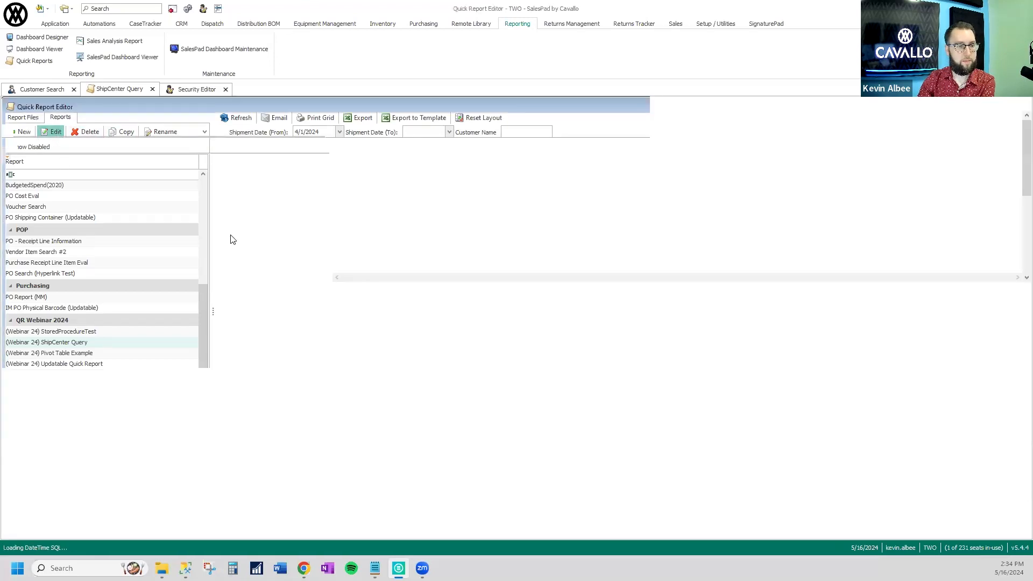
{"action": "scroll", "coordinate": [420, 199], "scroll_direction": "down", "scroll_amount": 2}
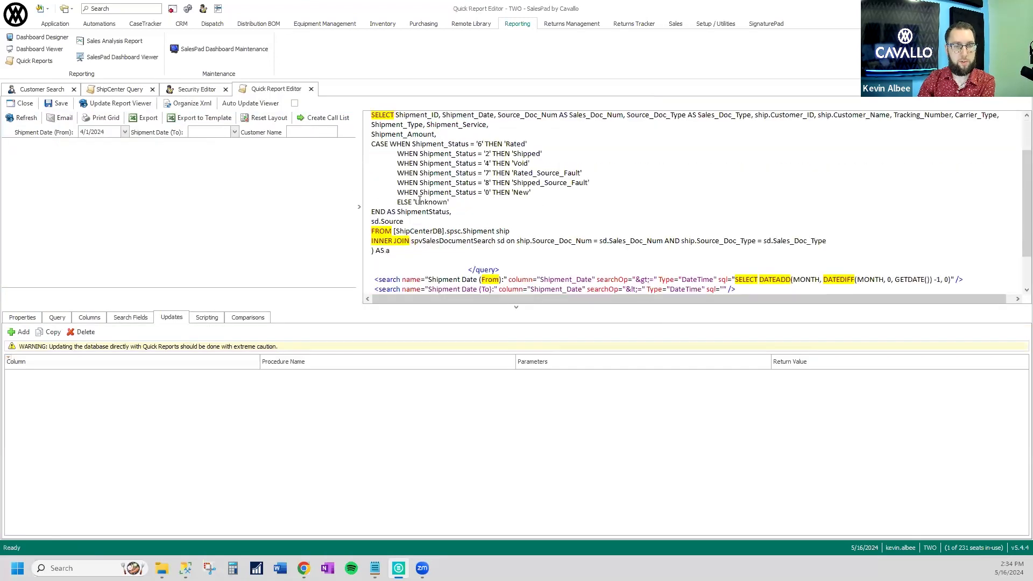
Examine the ShipCenterDB reference in the query's FROM clause and close the Quick Report Editor.
{"action": "left_click_drag", "start_coordinate": [443, 230], "coordinate": [396, 231]}
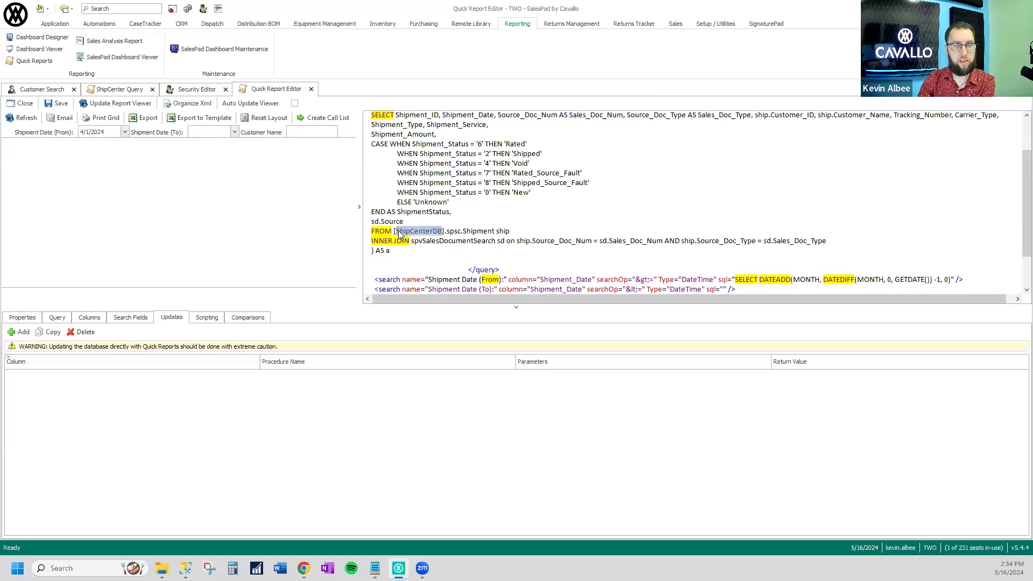
{"action": "left_click", "coordinate": [444, 176]}
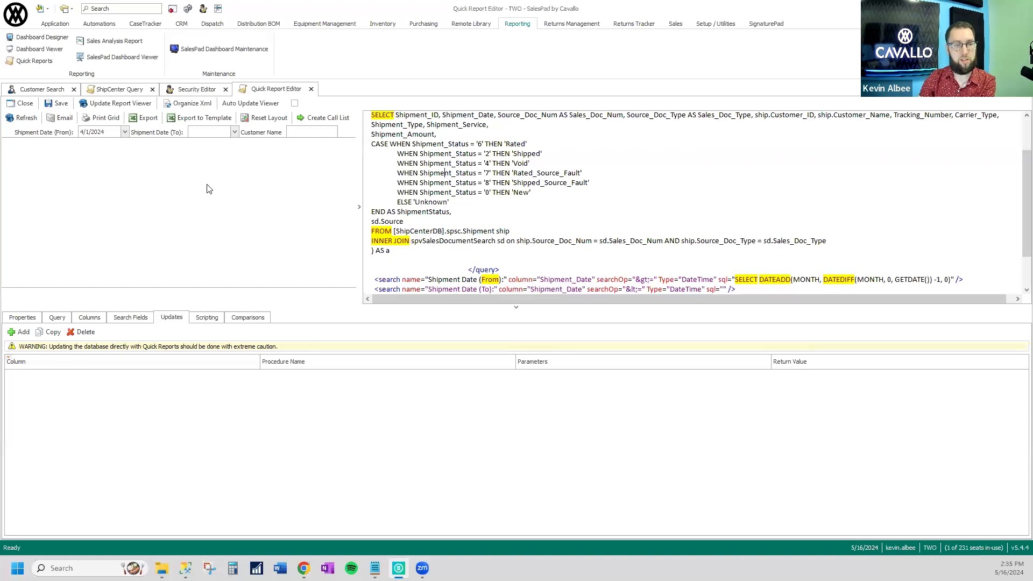
{"action": "left_click", "coordinate": [312, 90]}
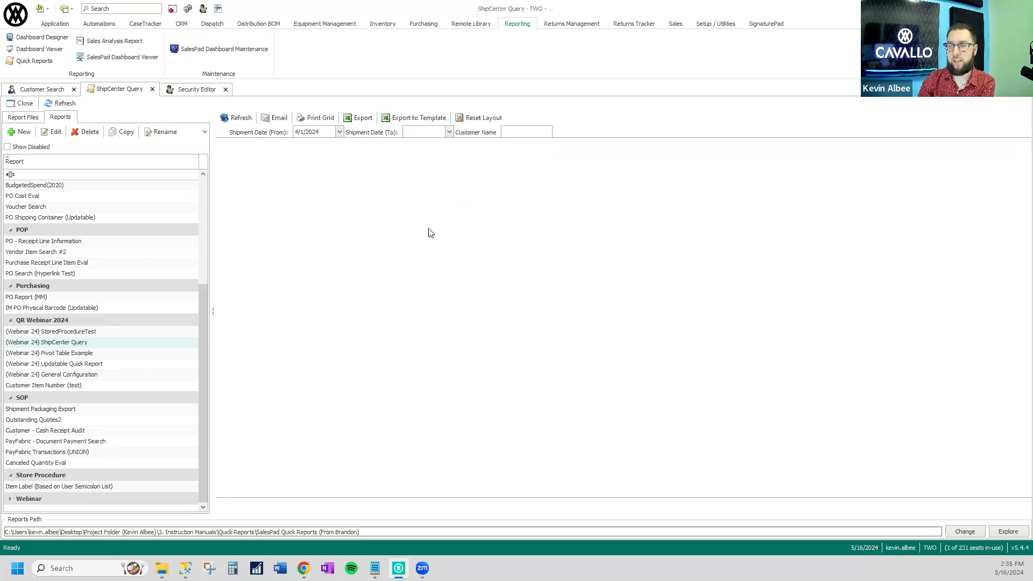
Load and run the Pivot Table Example report from the QR Webinar 2024 group and examine its monthly amounts and grand totals per customer.
{"action": "left_click", "coordinate": [97, 353]}
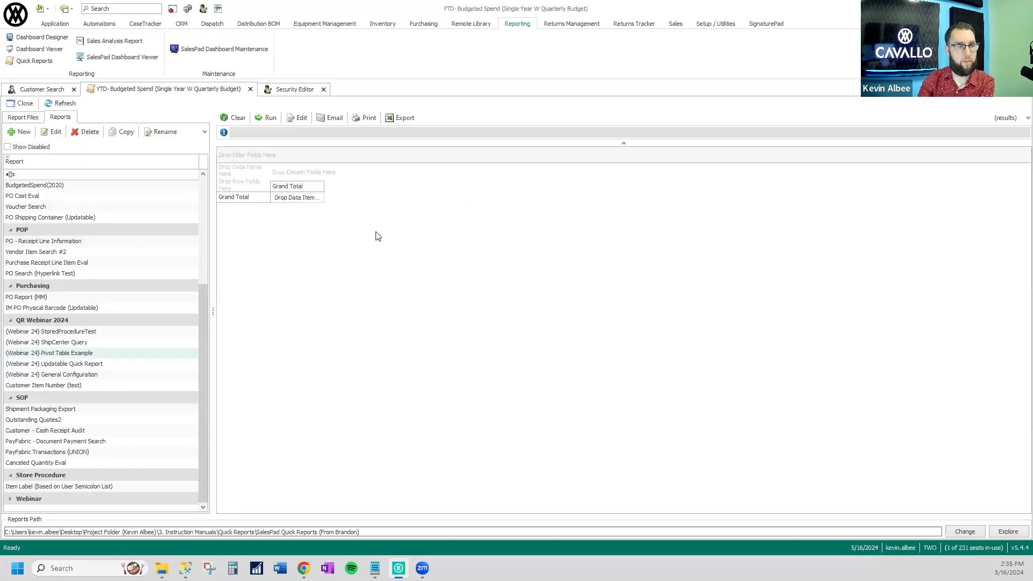
{"action": "left_click", "coordinate": [266, 118]}
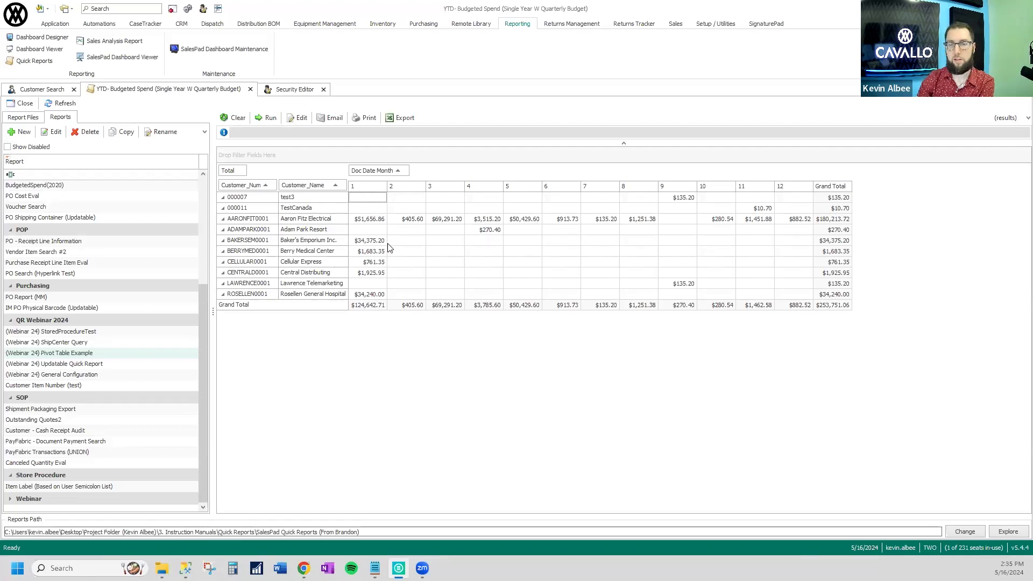
{"action": "left_click", "coordinate": [309, 197]}
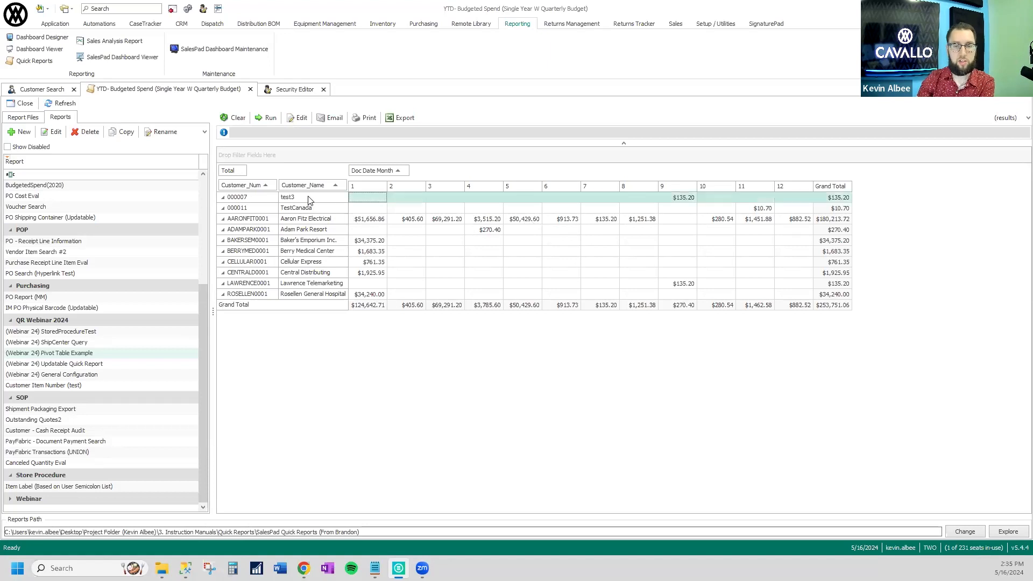
{"action": "left_click", "coordinate": [669, 202]}
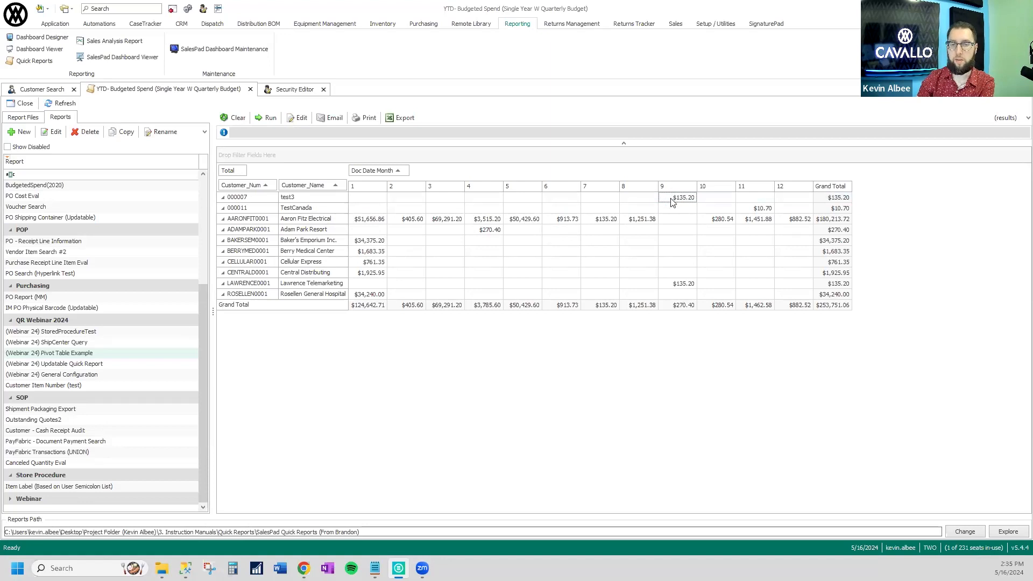
{"action": "left_click", "coordinate": [362, 222]}
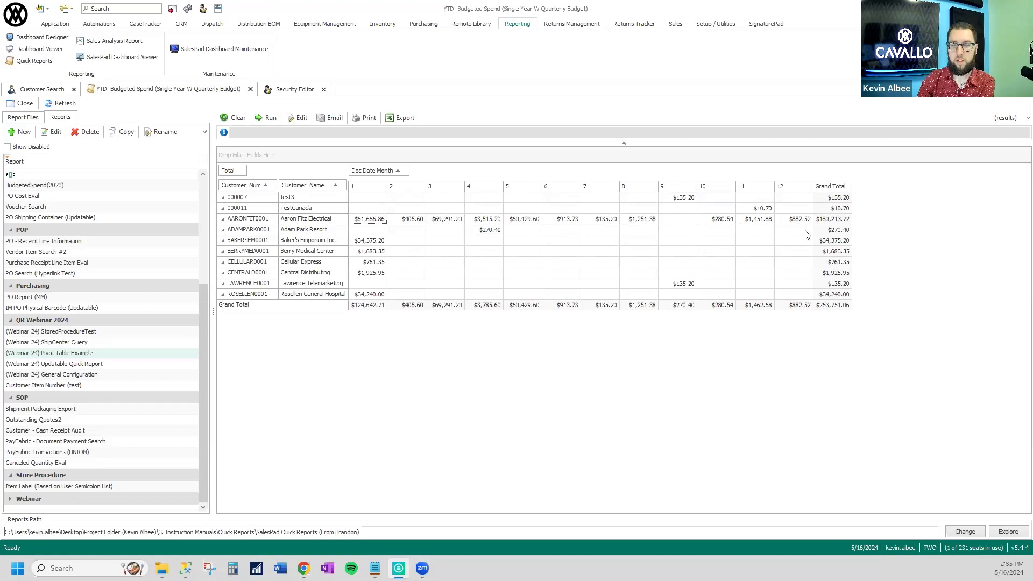
{"action": "left_click", "coordinate": [829, 221]}
{"action": "left_click", "coordinate": [765, 306]}
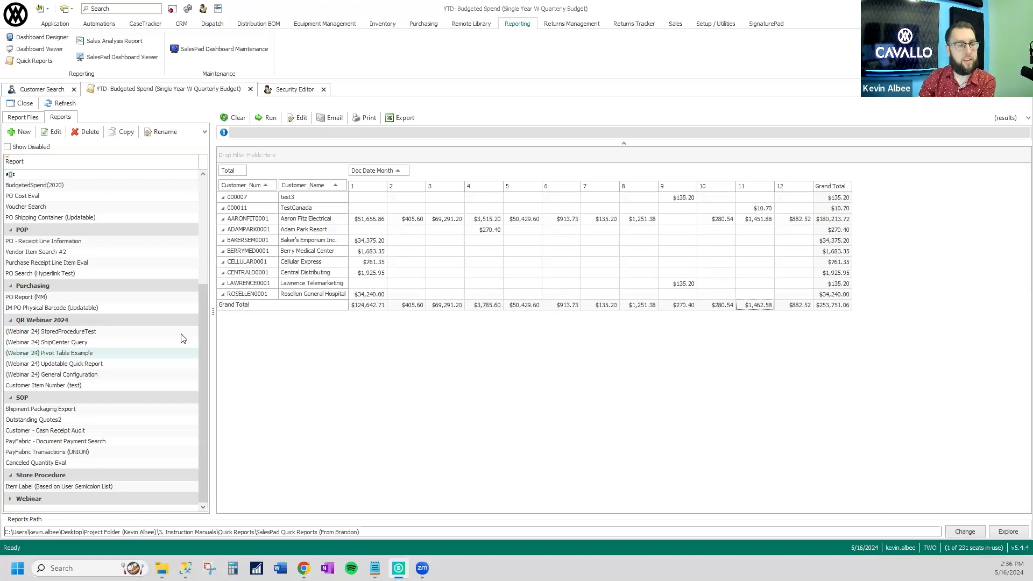
Load the Updatable Quick Report from the QR Webinar 2024 group with refreshed data and a reset layout.
{"action": "left_click", "coordinate": [119, 364]}
{"action": "left_click", "coordinate": [240, 119]}
{"action": "left_click", "coordinate": [483, 120]}
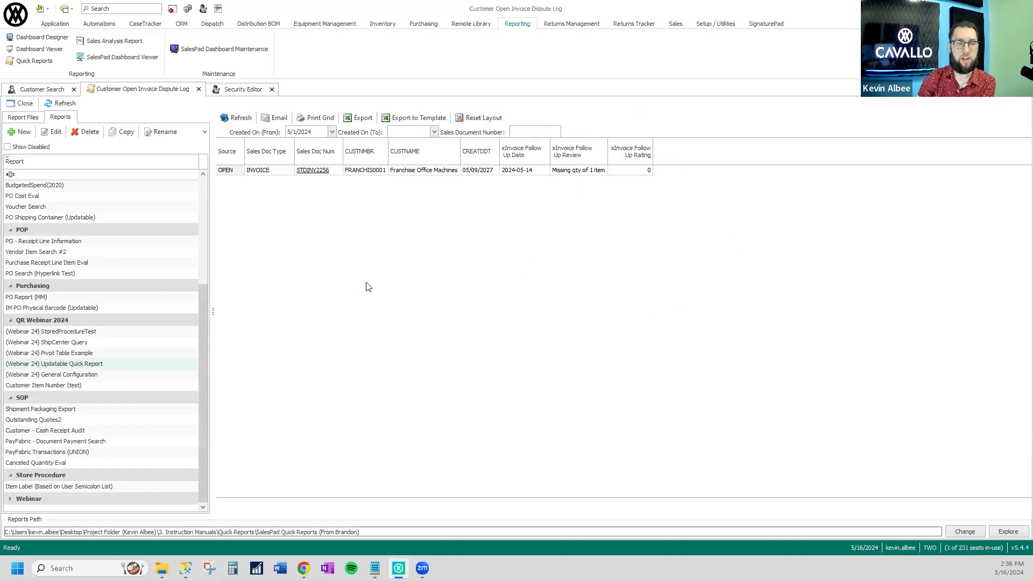
Change the open invoice's xInvoice Follow Up Review to "Missing qty of 2 items".
{"action": "left_click", "coordinate": [275, 171]}
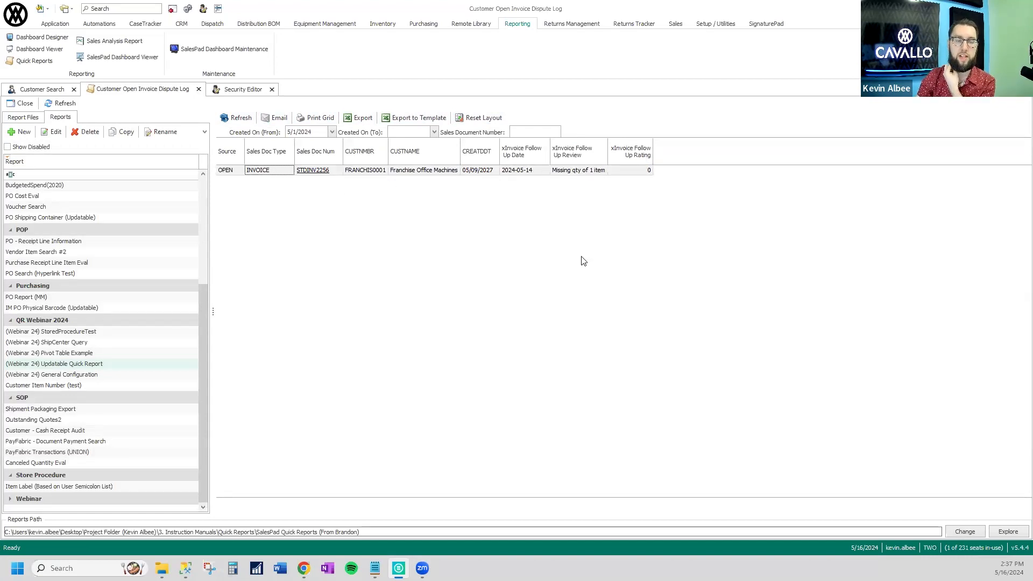
{"action": "left_click", "coordinate": [536, 173]}
{"action": "left_click", "coordinate": [588, 172]}
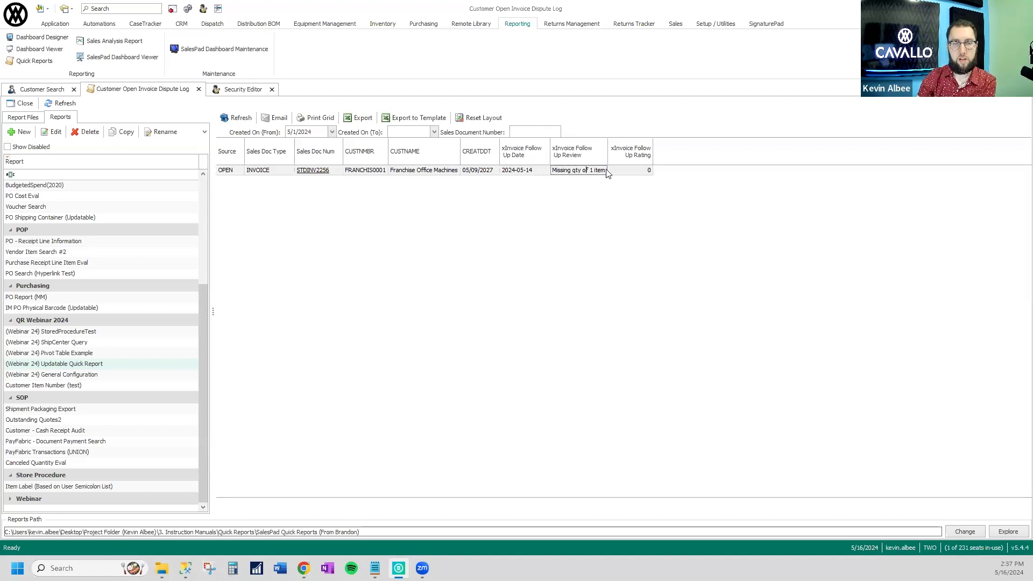
{"action": "left_click_drag", "start_coordinate": [605, 169], "coordinate": [539, 171]}
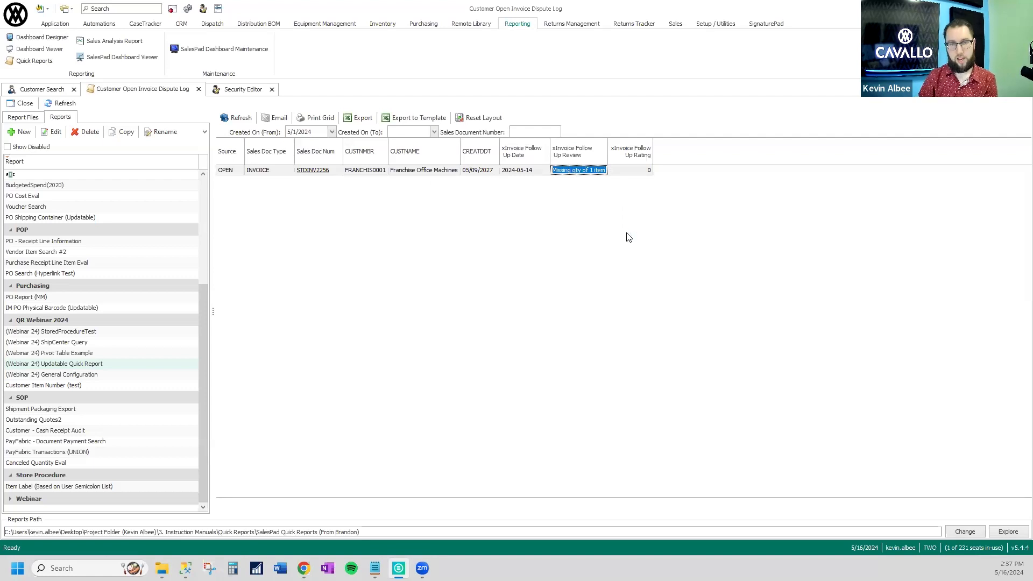
{"action": "left_click", "coordinate": [596, 170]}
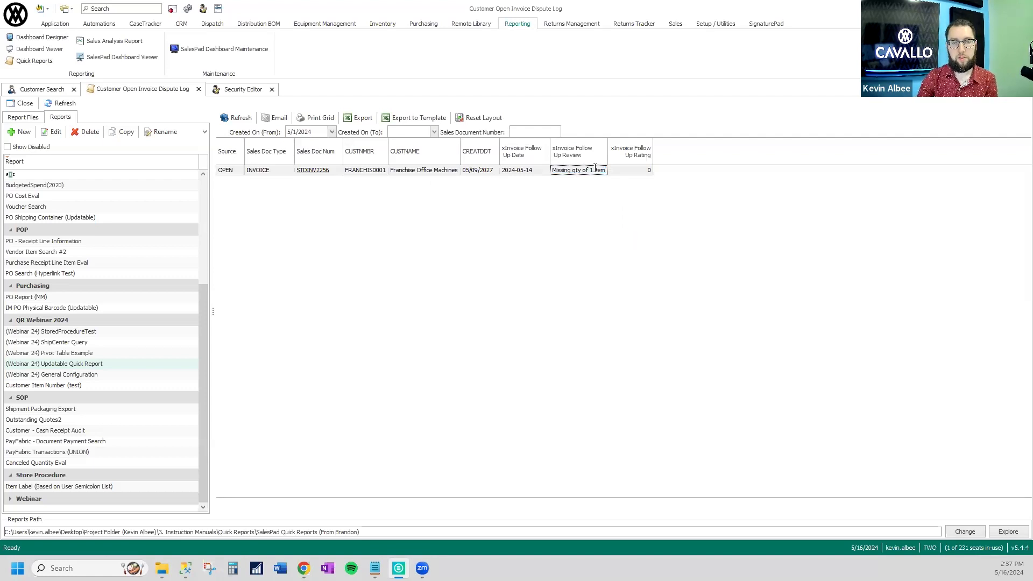
{"action": "double_click", "coordinate": [593, 169]}
{"action": "type", "text": "2 item"}
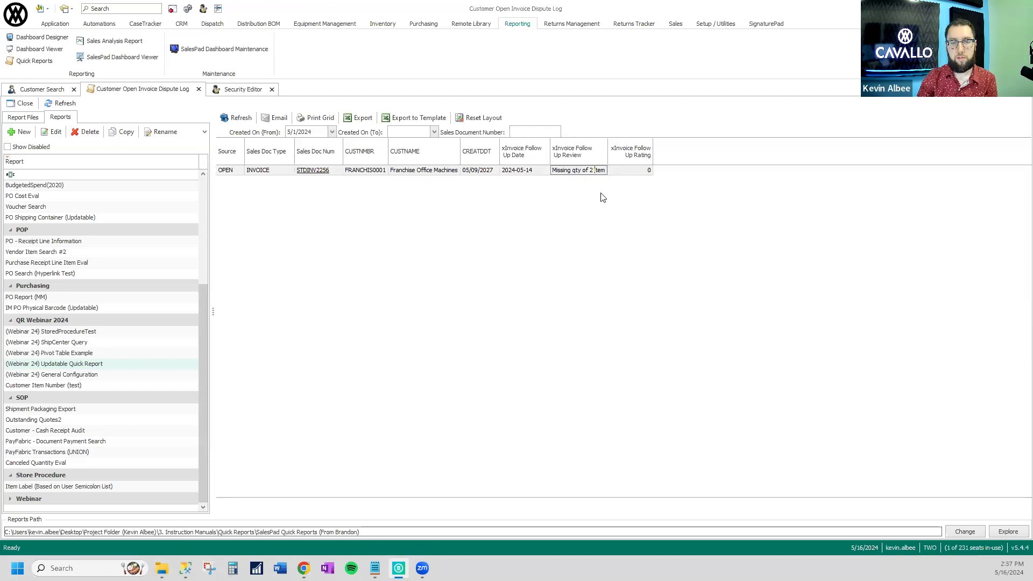
{"action": "type", "text": "s"}
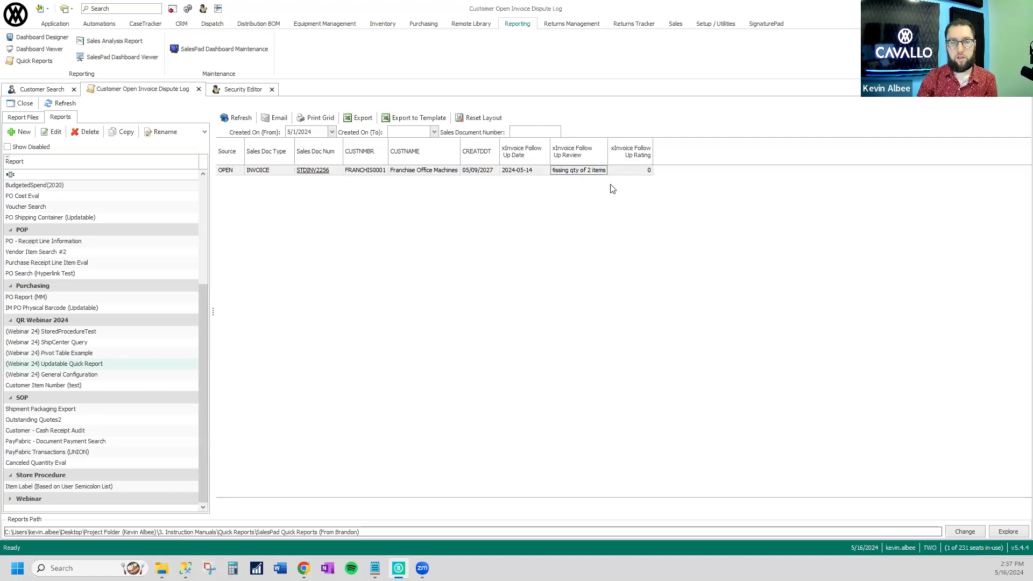
{"action": "left_click", "coordinate": [421, 172]}
{"action": "left_click", "coordinate": [365, 170]}
{"action": "left_click", "coordinate": [403, 171]}
Try to set the open invoice's xInvoice Follow Up Rating to 2.
{"action": "left_click", "coordinate": [580, 171]}
{"action": "key", "text": "Tab"}
{"action": "type", "text": "2"}
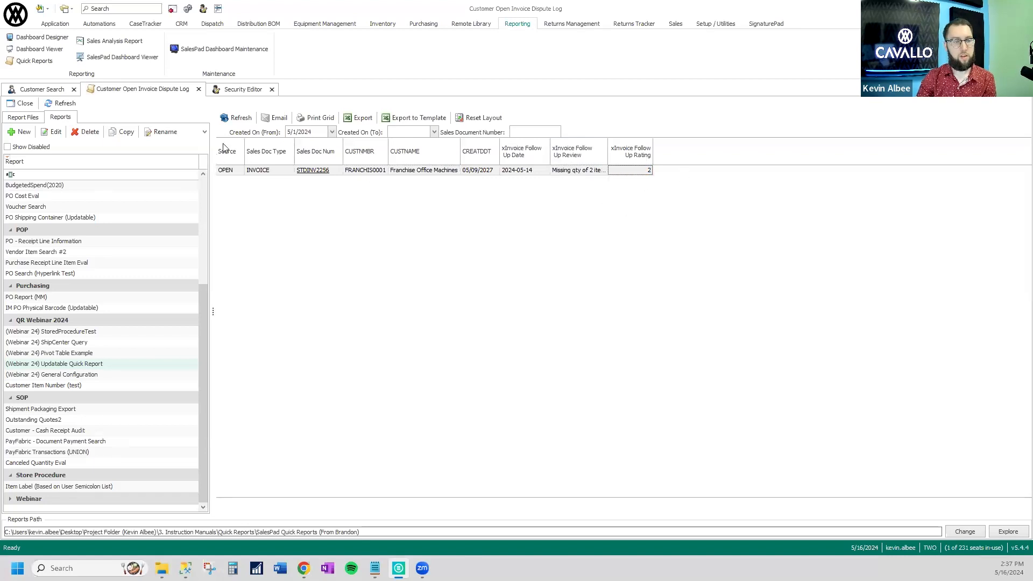
Refresh the Updatable Quick Report and widen its columns enough to read the full follow-up review text.
{"action": "left_click", "coordinate": [235, 119]}
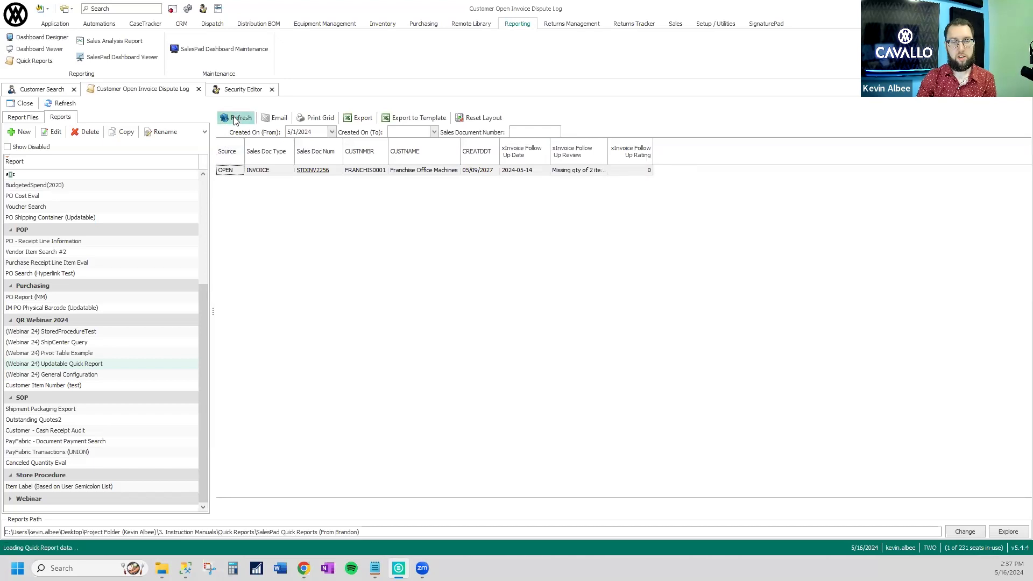
{"action": "left_click_drag", "start_coordinate": [608, 151], "coordinate": [709, 150]}
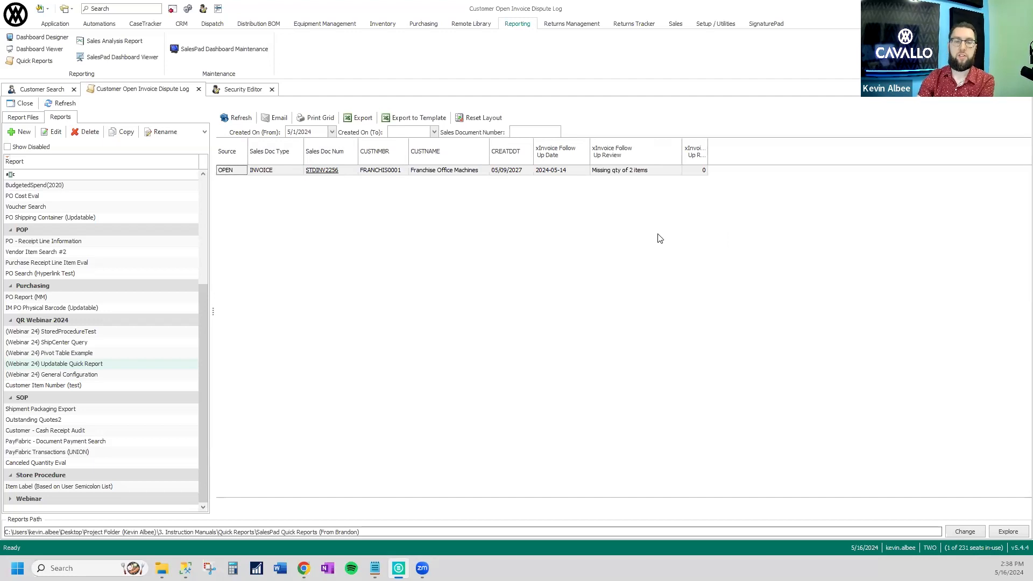
{"action": "left_click", "coordinate": [660, 171]}
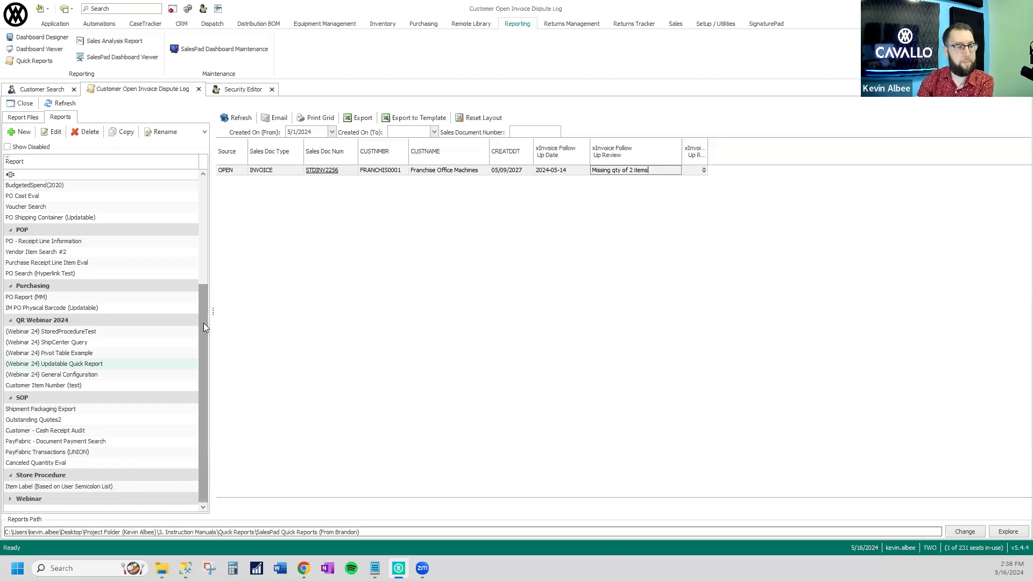
Load the General Configuration report from the QR Webinar 2024 group with its data and examine the highlighted Quantity and Margin cells.
{"action": "left_click", "coordinate": [138, 375]}
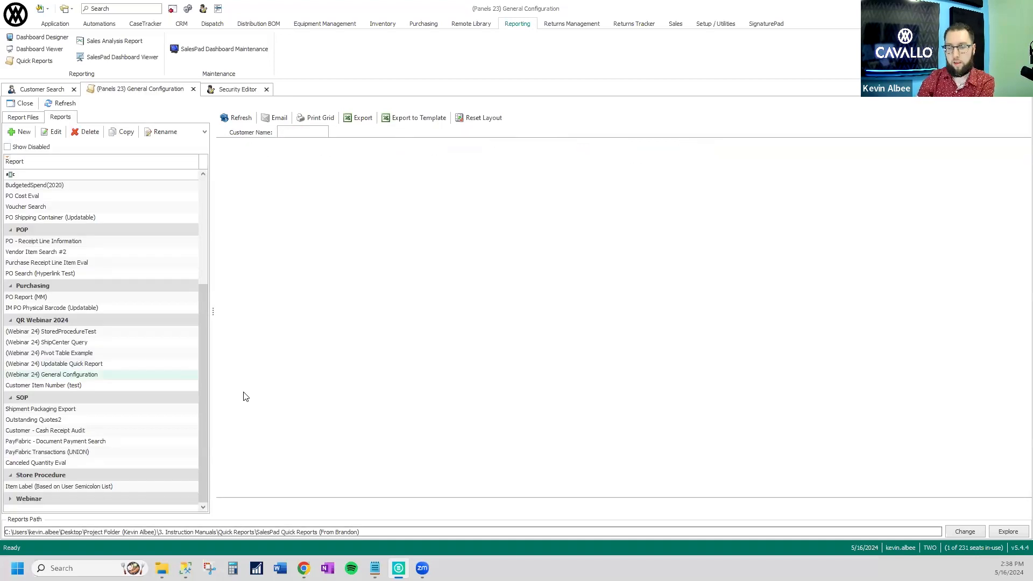
{"action": "left_click", "coordinate": [237, 117]}
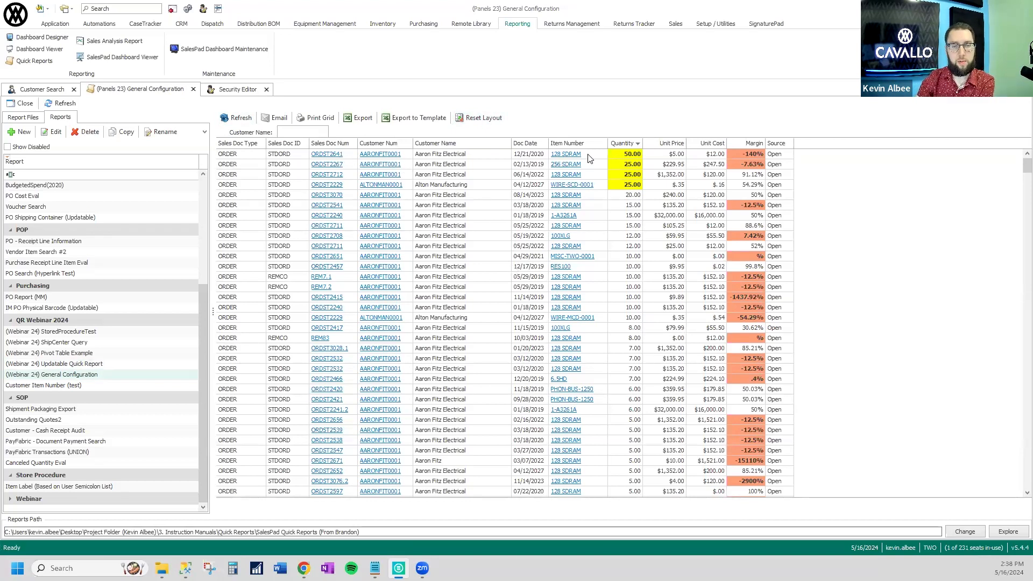
{"action": "left_click", "coordinate": [635, 157]}
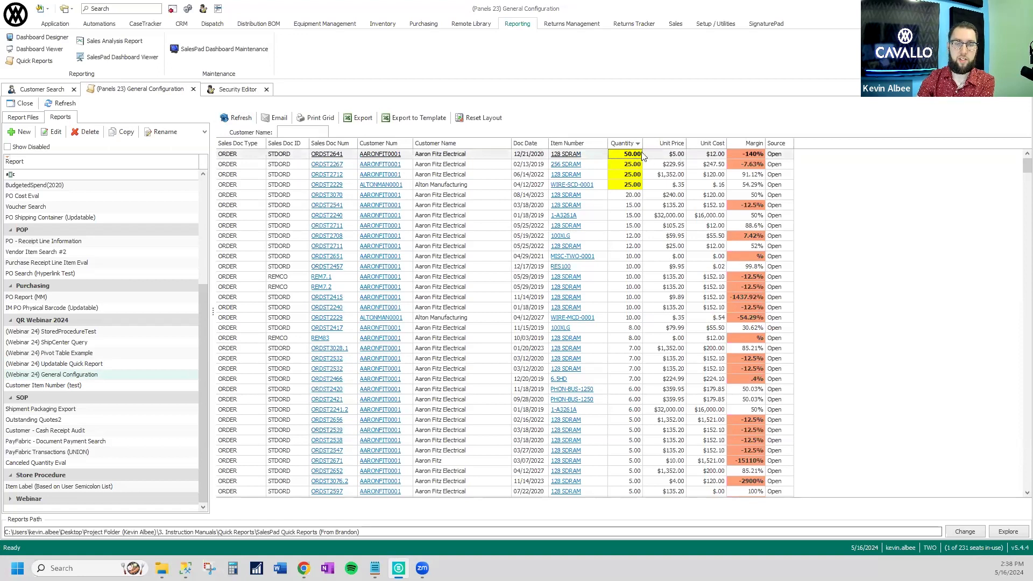
{"action": "left_click", "coordinate": [738, 155]}
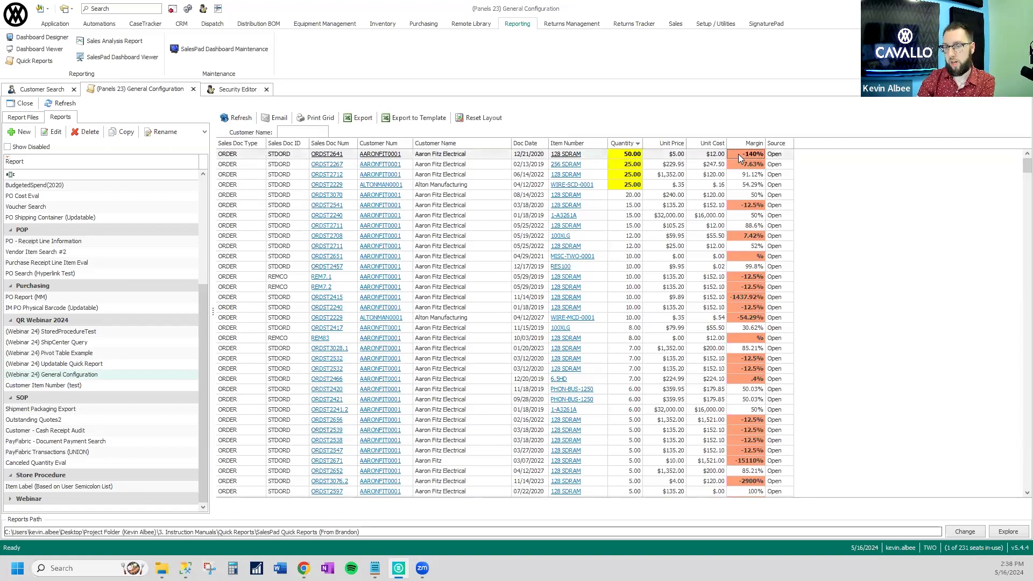
{"action": "left_click", "coordinate": [721, 196]}
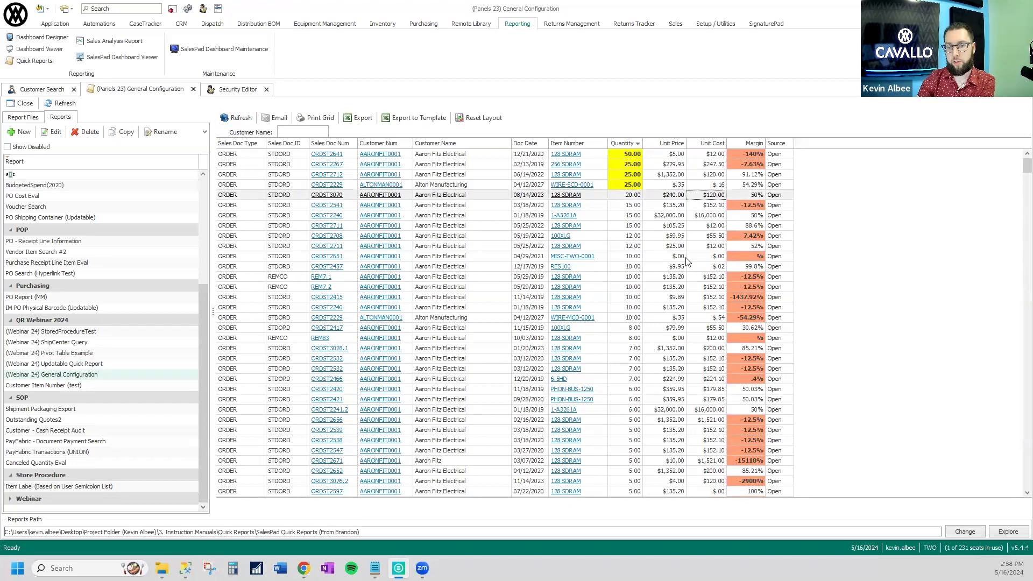
{"action": "left_click", "coordinate": [748, 166]}
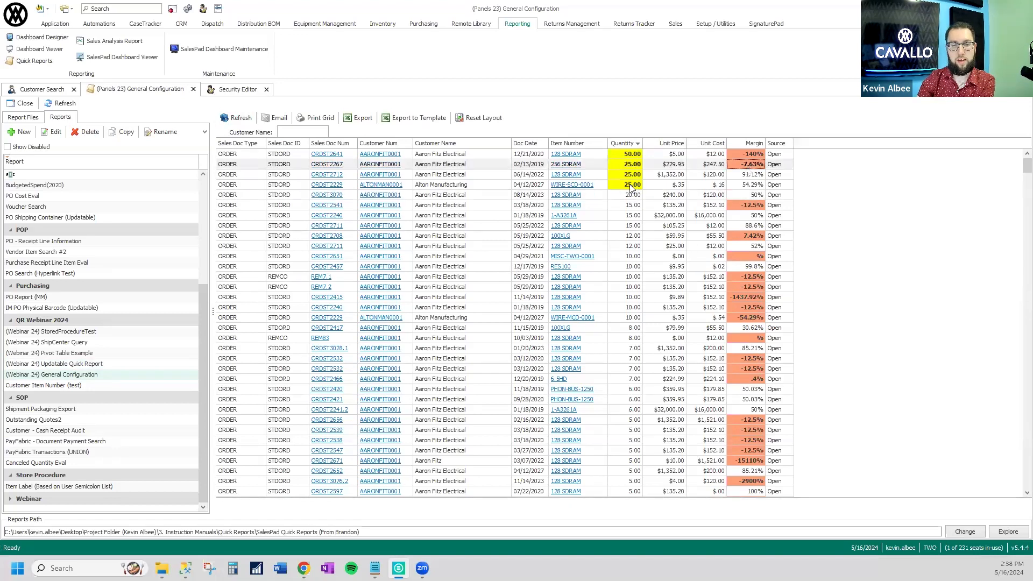
{"action": "left_click", "coordinate": [629, 186]}
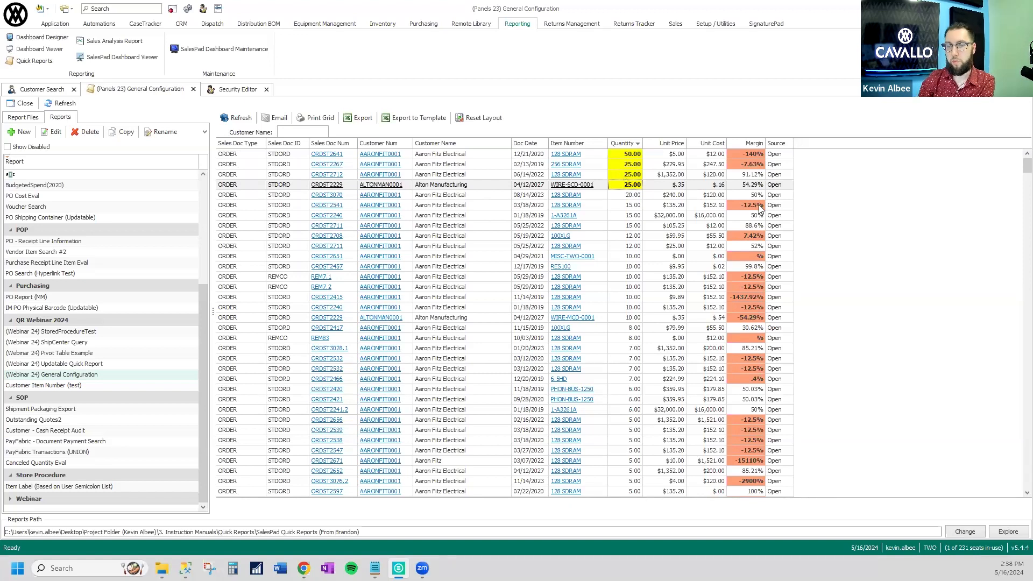
Open the General Configuration report for editing and examine the conditional formatting of its Margin column, including the comparison value and back color.
{"action": "left_click", "coordinate": [56, 133]}
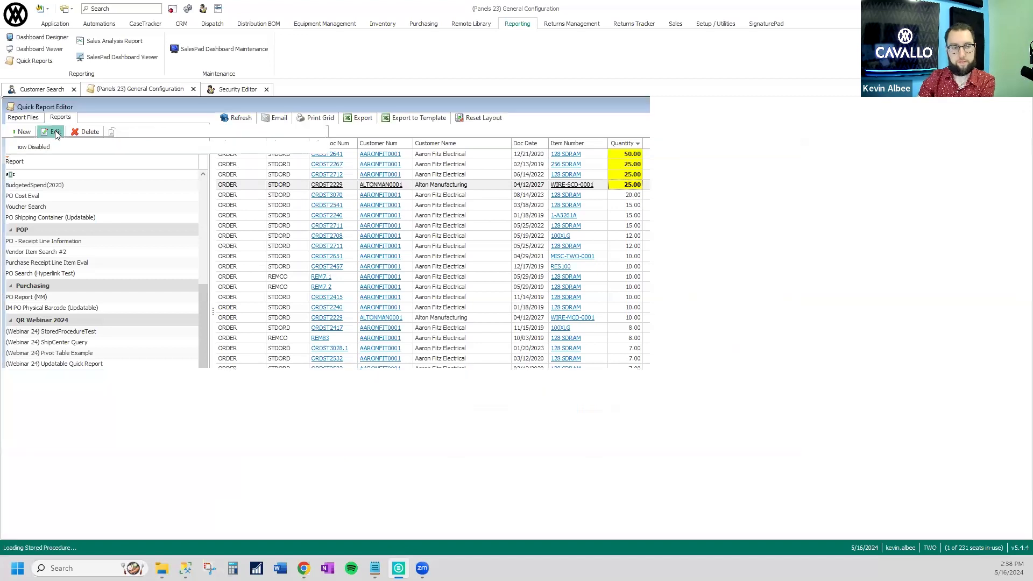
{"action": "left_click", "coordinate": [90, 318]}
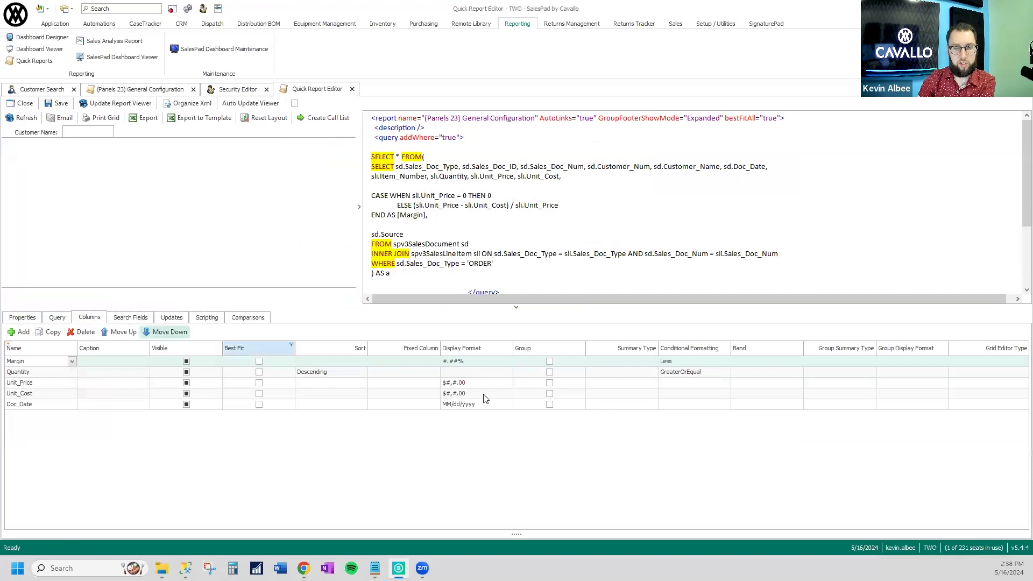
{"action": "left_click", "coordinate": [693, 362]}
{"action": "left_click", "coordinate": [690, 361]}
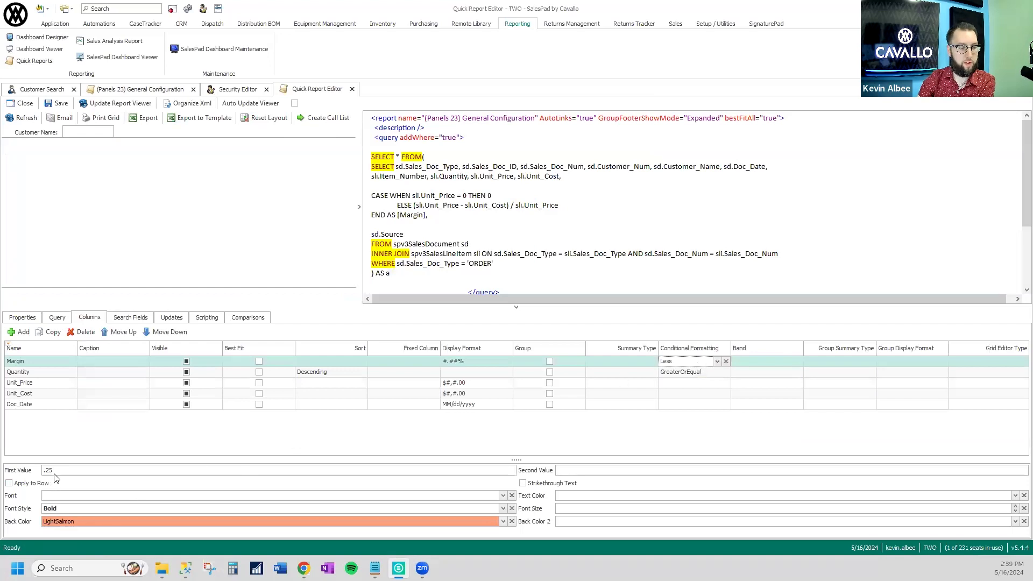
{"action": "left_click", "coordinate": [76, 525]}
{"action": "left_click", "coordinate": [80, 522]}
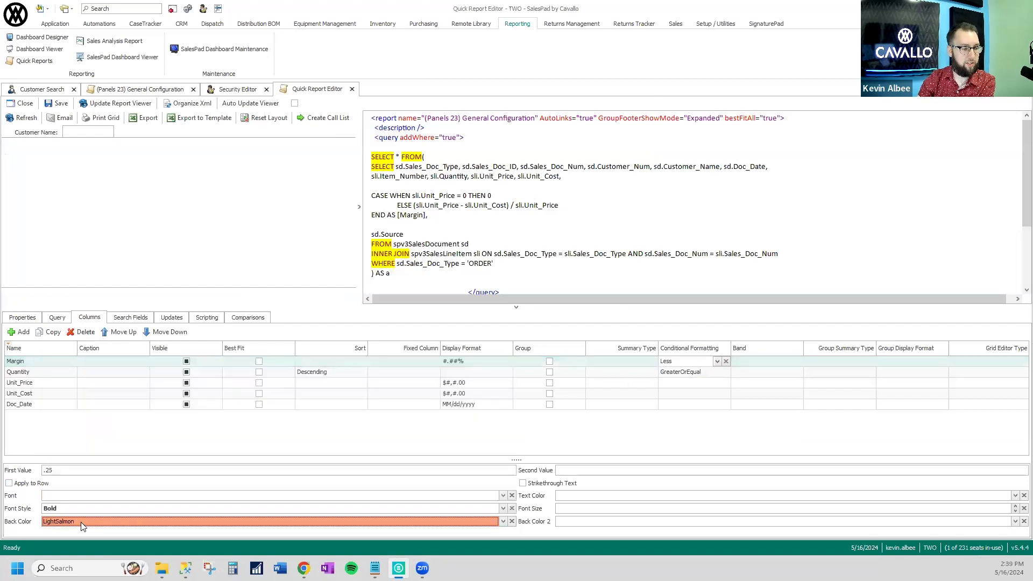
Apply the Quantity column's conditional formatting to the entire row and view the refreshed results in a wider report preview.
{"action": "left_click", "coordinate": [679, 373]}
{"action": "left_click", "coordinate": [680, 375]}
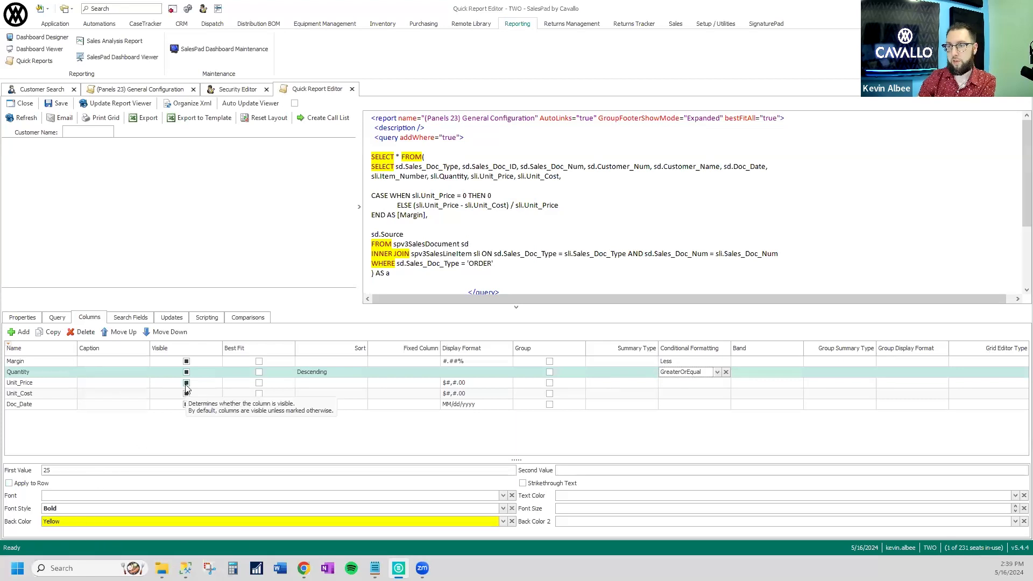
{"action": "left_click", "coordinate": [34, 484]}
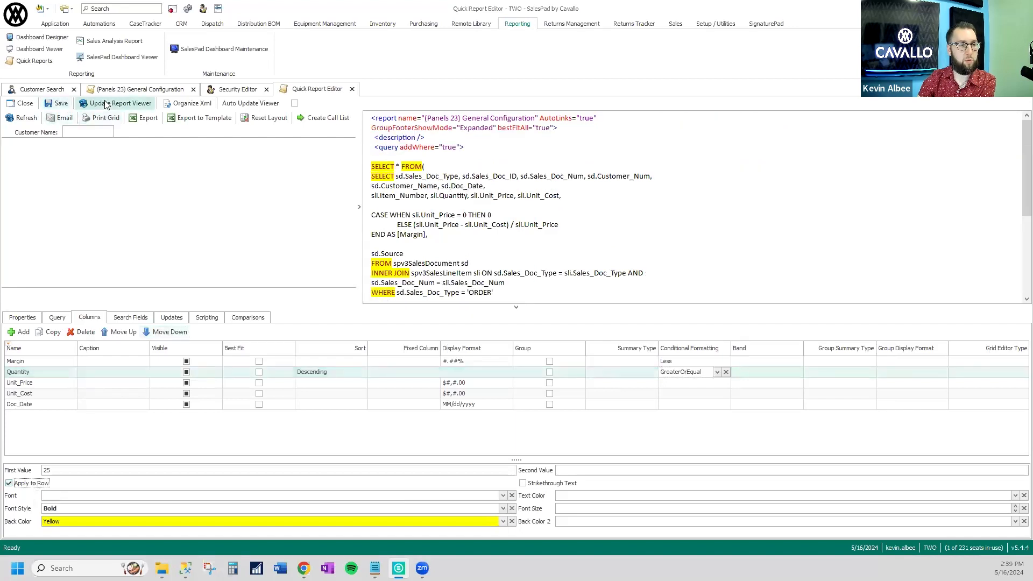
{"action": "left_click", "coordinate": [12, 123]}
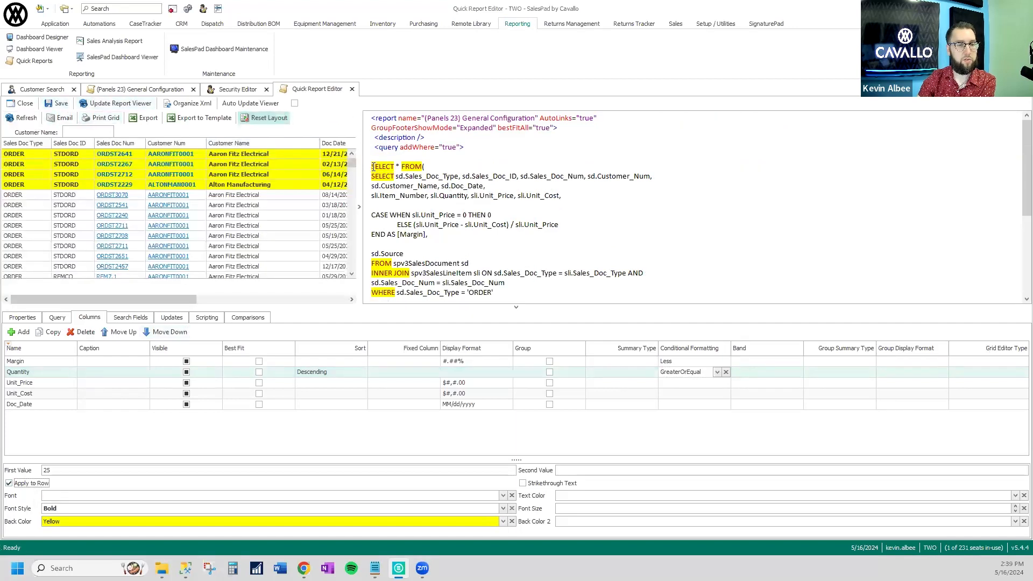
{"action": "left_click_drag", "start_coordinate": [359, 167], "coordinate": [703, 175]}
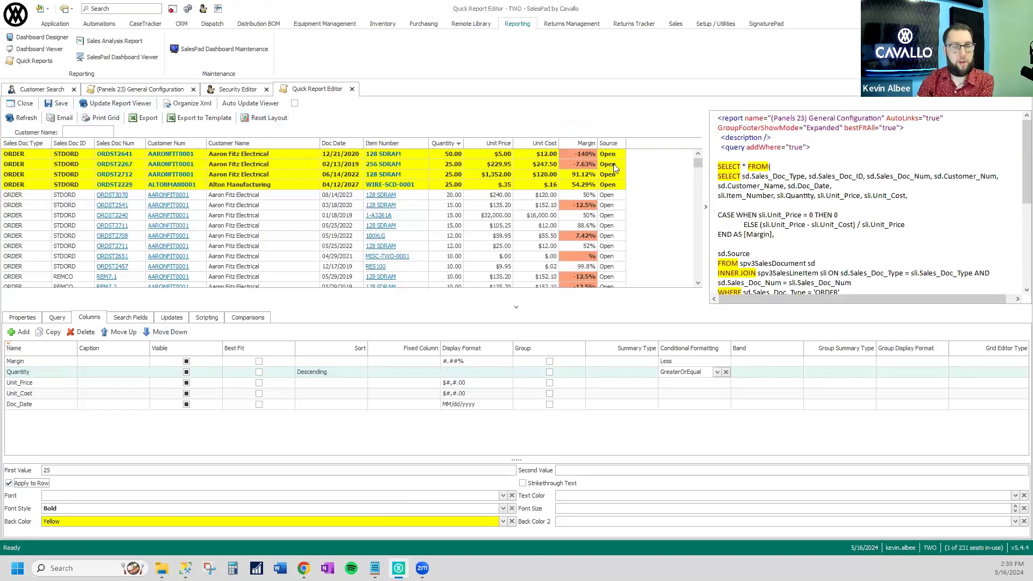
Switch to the webinar presentation and advance from the Demo slide to the Similar Topic: Dashboards slide.
{"action": "left_click", "coordinate": [574, 154]}
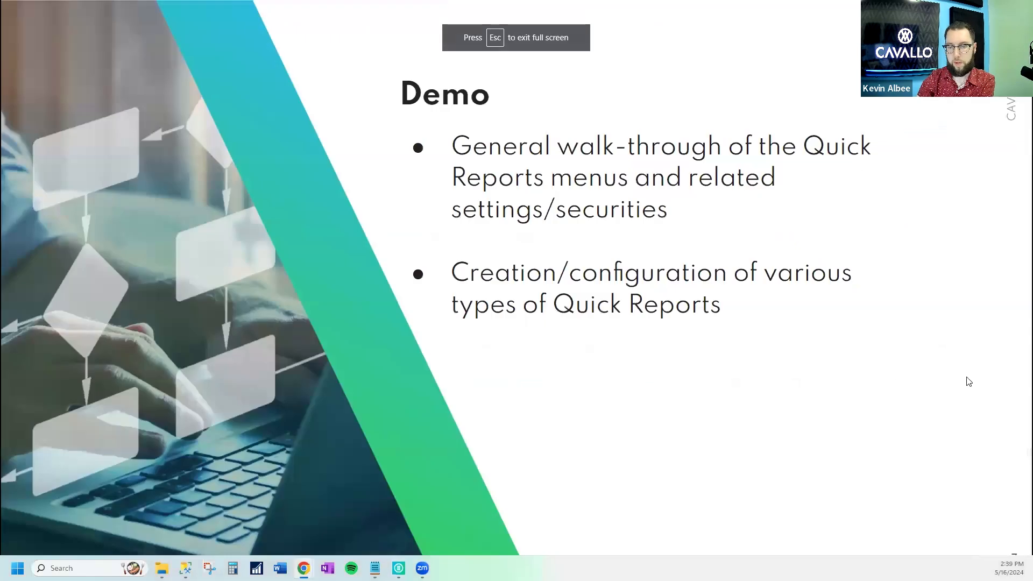
{"action": "key", "text": "Right"}
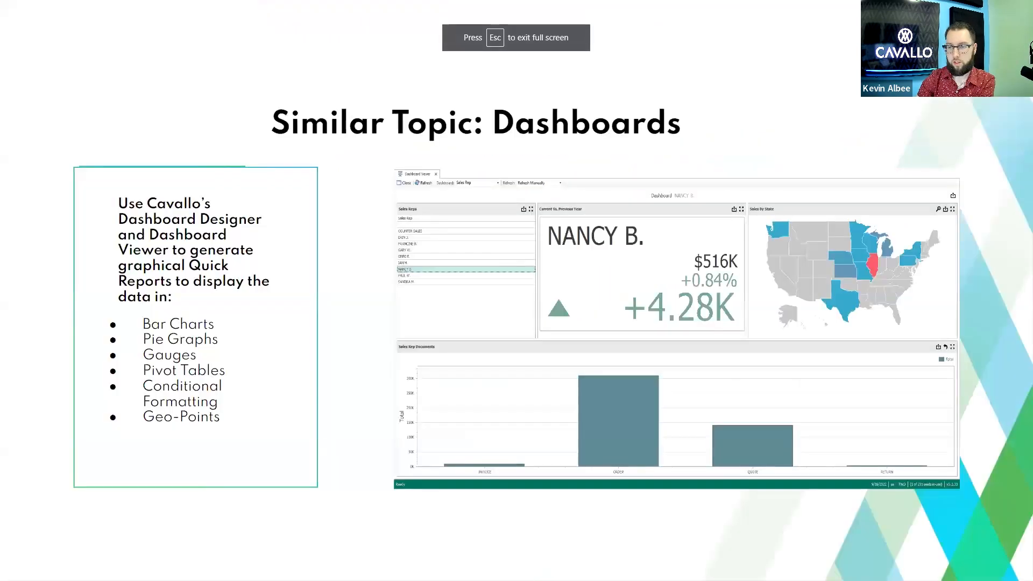
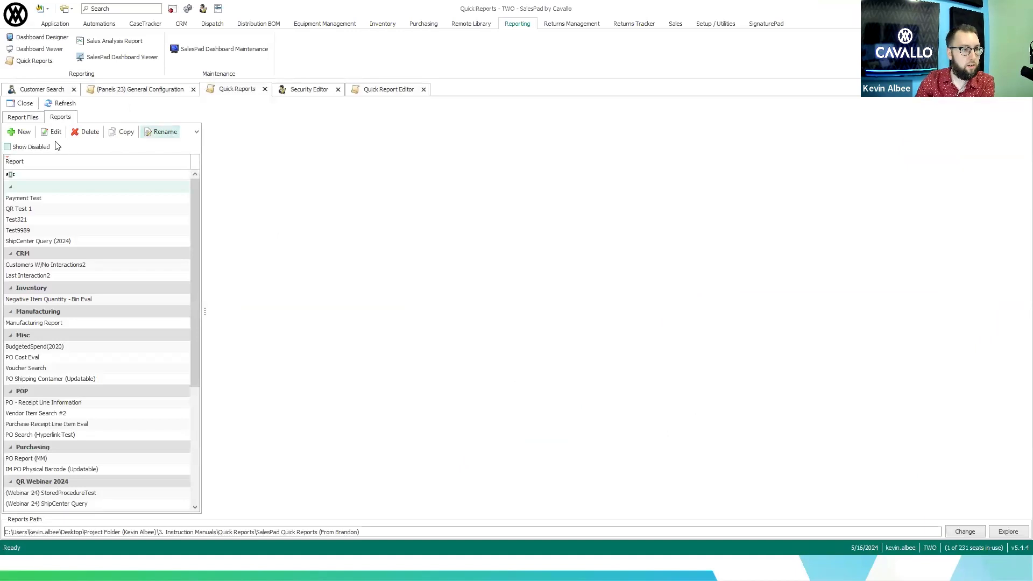
Load the ShipCenter Query (2024) report with its data, after briefly opening Negative Item Quantity - Bin Eval.
{"action": "double_click", "coordinate": [126, 299]}
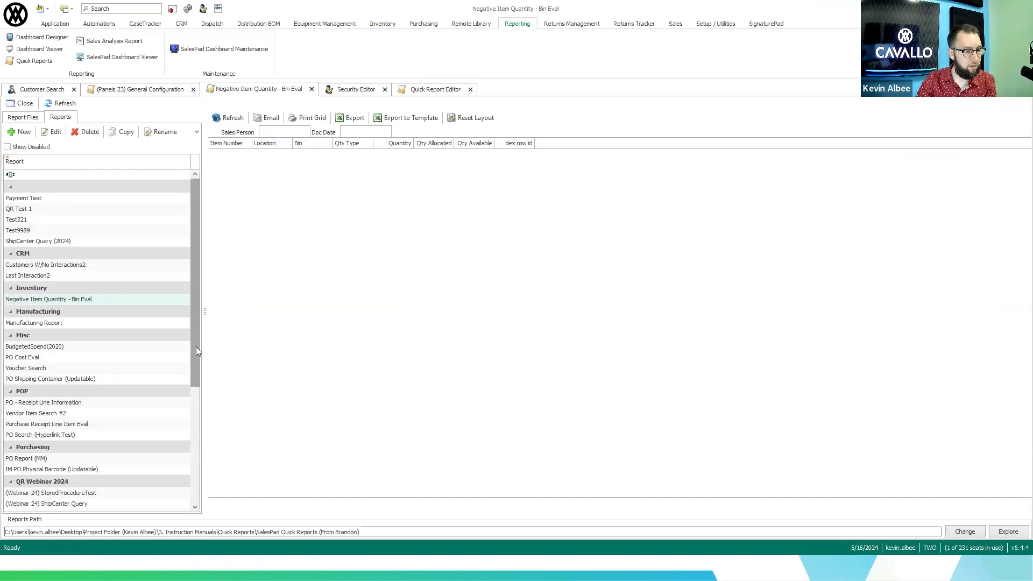
{"action": "double_click", "coordinate": [97, 241]}
{"action": "left_click", "coordinate": [222, 119]}
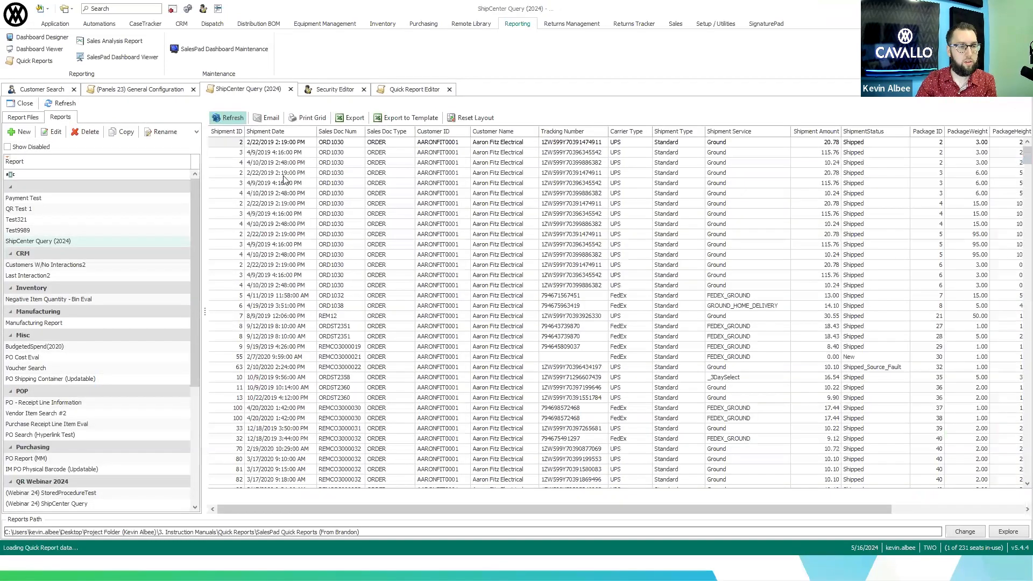
Copy the first row's Sales Doc Num from the report grid into a Notepad document, and return to the report.
{"action": "left_click", "coordinate": [341, 145]}
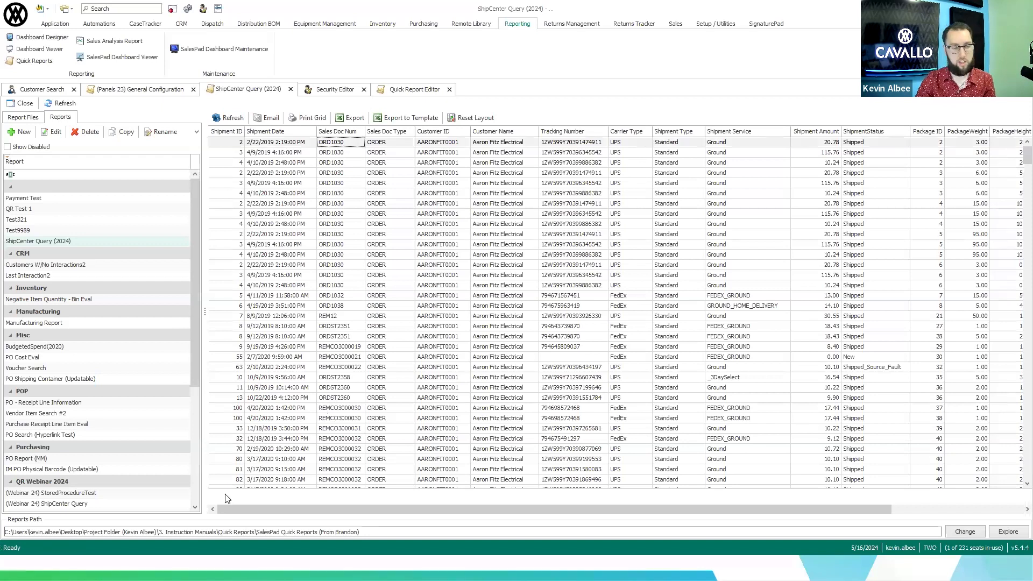
{"action": "key", "text": "super"}
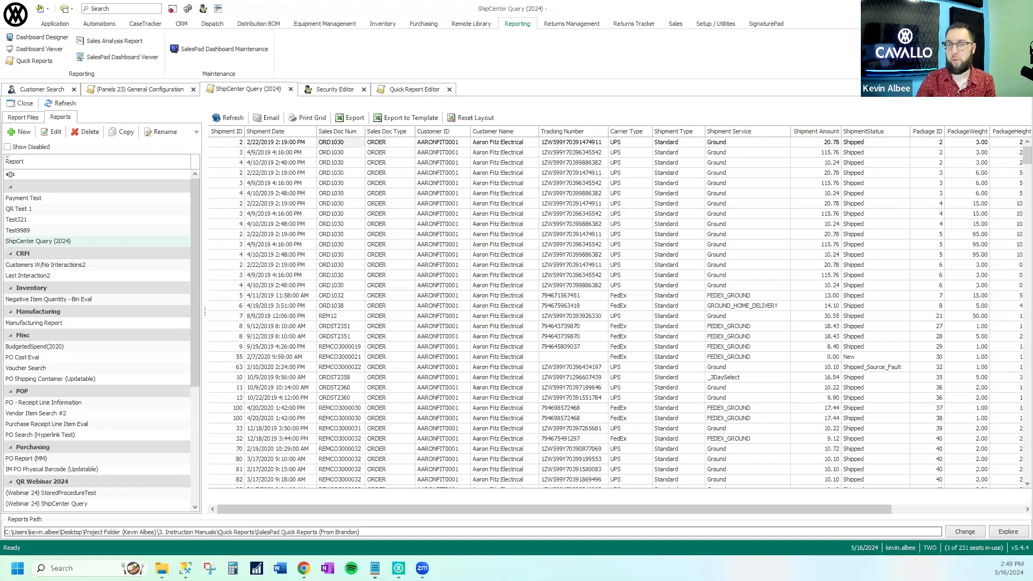
{"action": "type", "text": "ORD1030"}
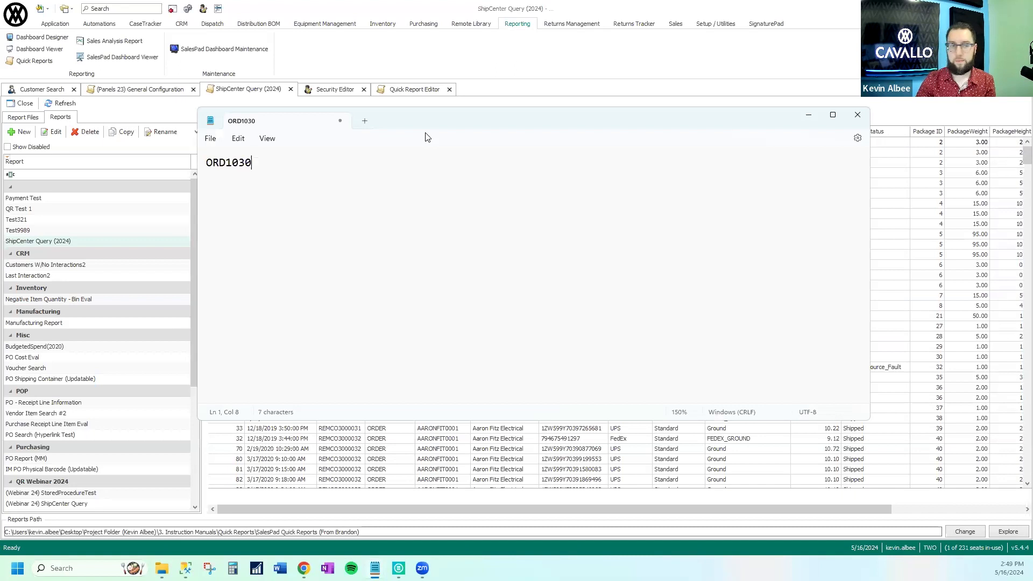
{"action": "left_click_drag", "start_coordinate": [426, 120], "coordinate": [435, 209]}
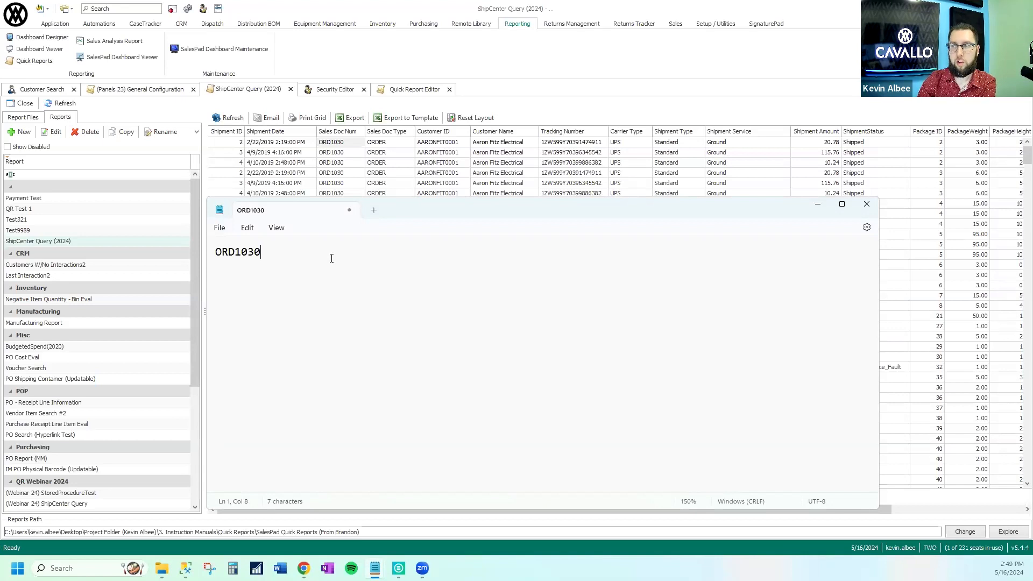
{"action": "left_click", "coordinate": [347, 143]}
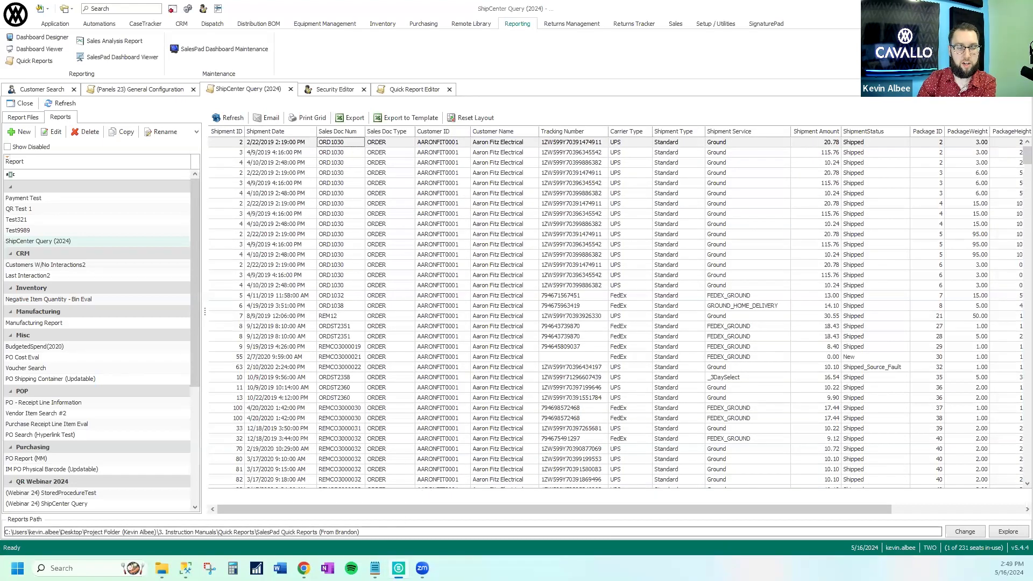
{"action": "mouse_move", "coordinate": [375, 569]}
{"action": "left_click", "coordinate": [446, 528]}
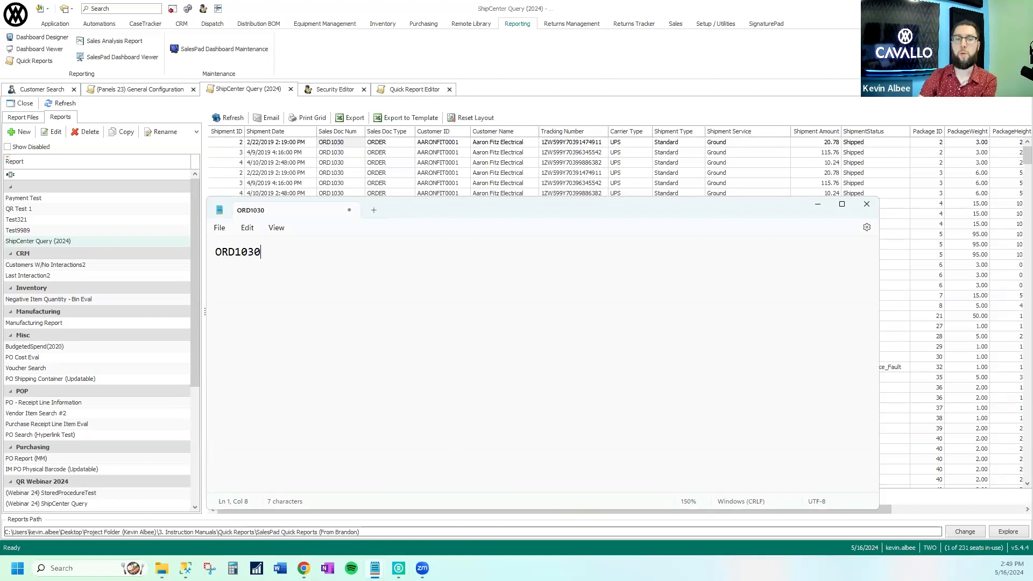
{"action": "left_click", "coordinate": [633, 96]}
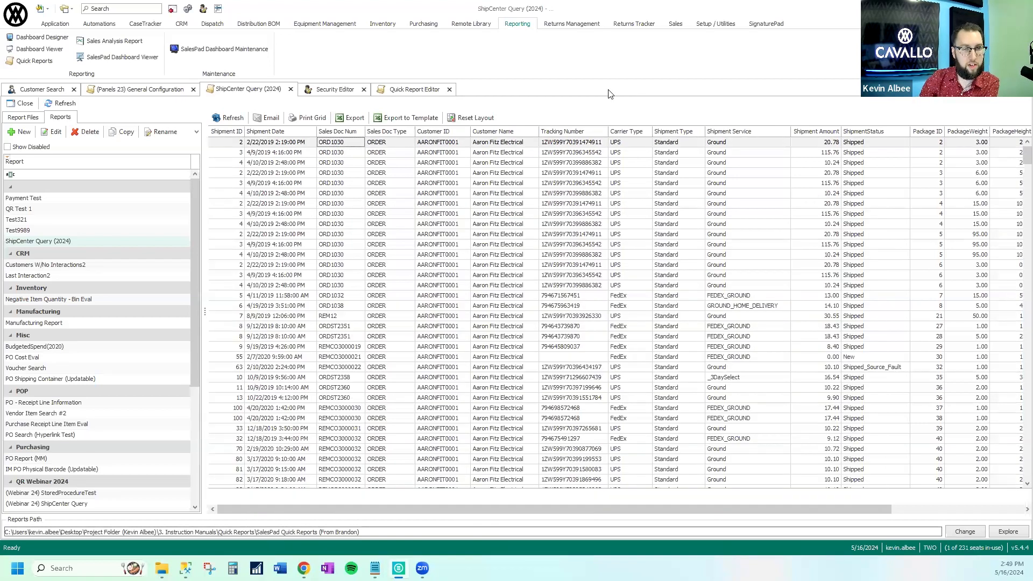
Return to the General Configuration report's editor, widen its code area and examine the nested SELECT query.
{"action": "left_click", "coordinate": [410, 89]}
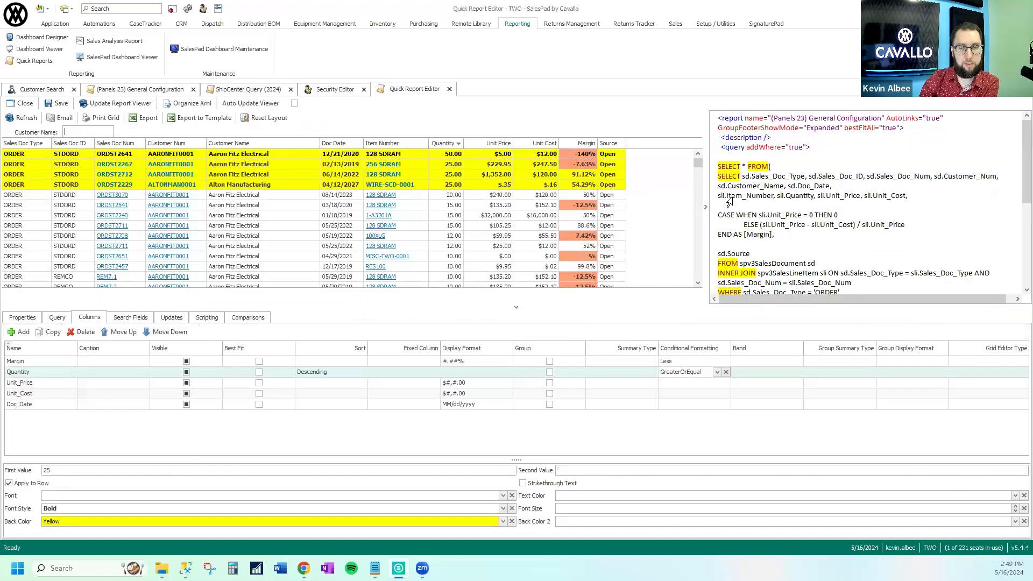
{"action": "left_click_drag", "start_coordinate": [705, 183], "coordinate": [518, 183]}
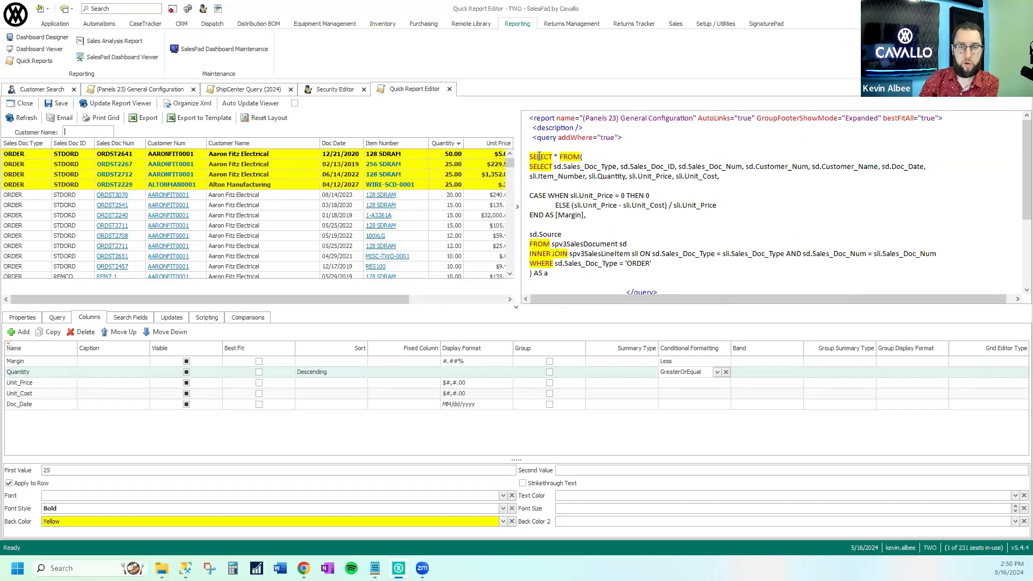
{"action": "left_click_drag", "start_coordinate": [539, 156], "coordinate": [607, 278]}
{"action": "left_click", "coordinate": [607, 277]}
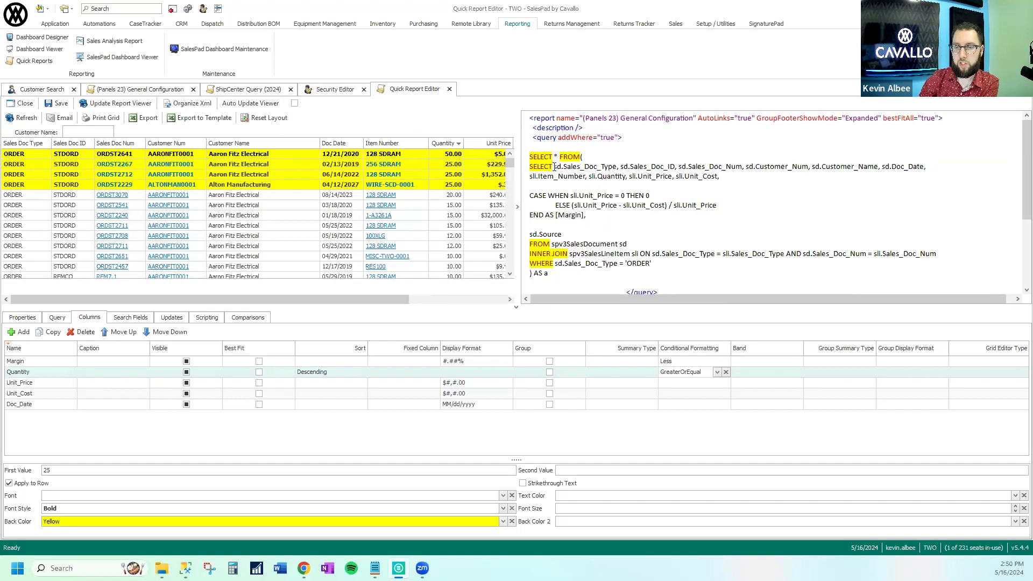
Open the Customer Item Number (test) report from the QR Webinar 2024 group for editing and slightly widen its code area.
{"action": "left_click", "coordinate": [220, 90]}
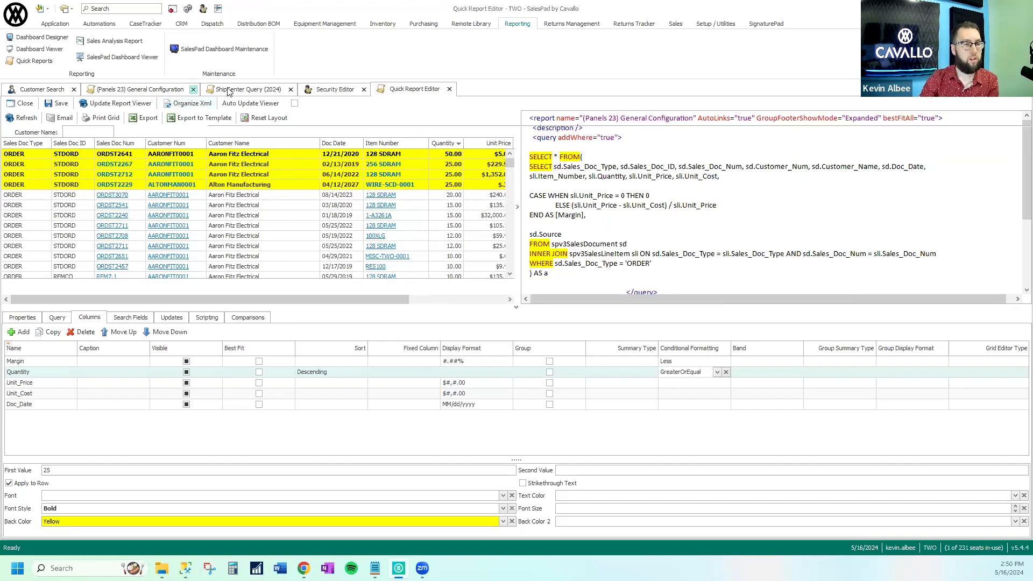
{"action": "left_click", "coordinate": [144, 90]}
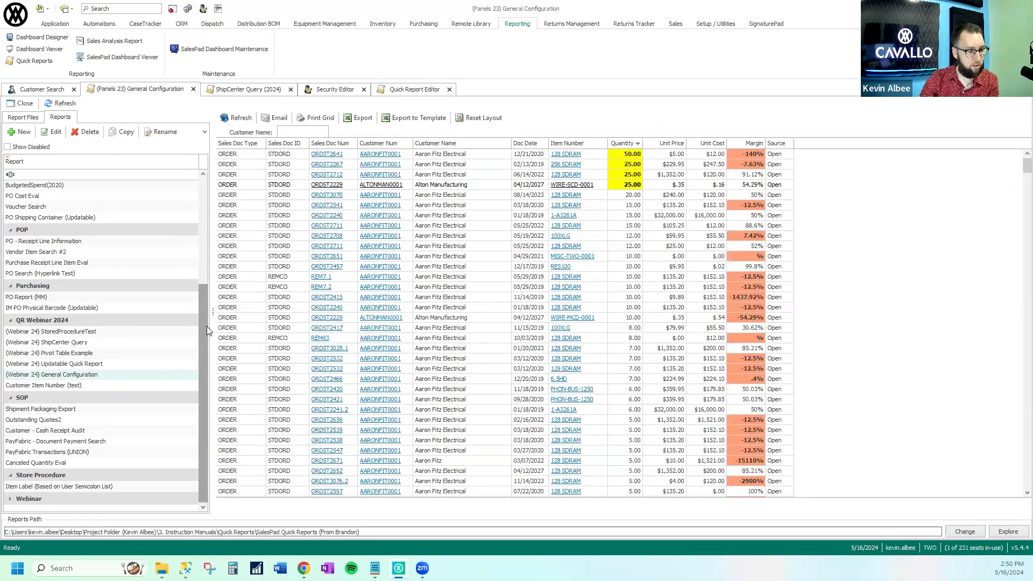
{"action": "left_click", "coordinate": [100, 385]}
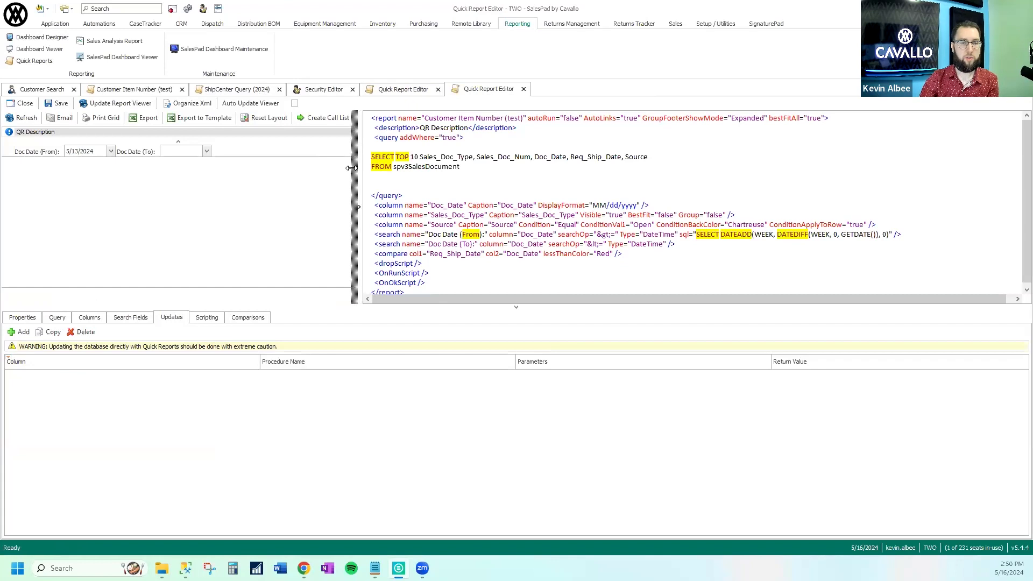
{"action": "mouse_move", "coordinate": [413, 157]}
{"action": "left_mouse_down"}
{"action": "mouse_move", "coordinate": [385, 158]}
{"action": "mouse_move", "coordinate": [394, 161]}
{"action": "left_mouse_up"}
{"action": "left_click", "coordinate": [394, 161]}
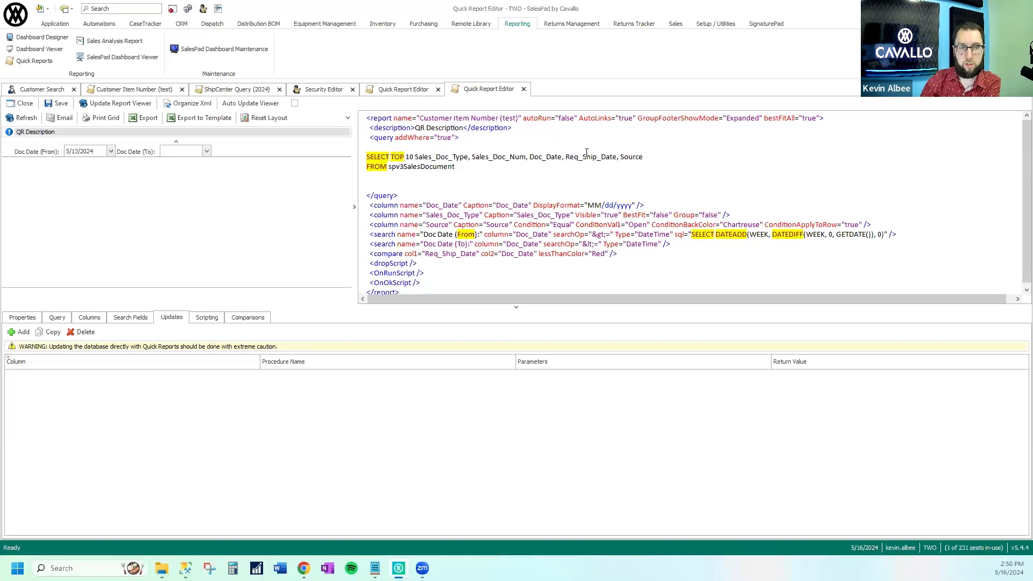
Examine the report's SELECT query on spv3SalesDocument and highlight its TOP 10 clause.
{"action": "left_click_drag", "start_coordinate": [458, 171], "coordinate": [358, 162]}
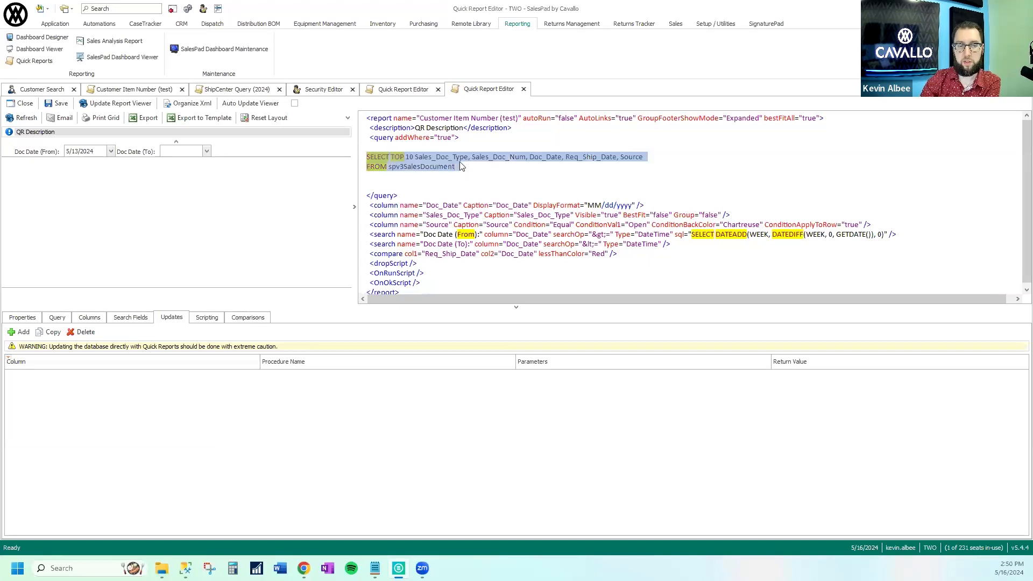
{"action": "left_click", "coordinate": [473, 171]}
{"action": "left_click", "coordinate": [118, 103]}
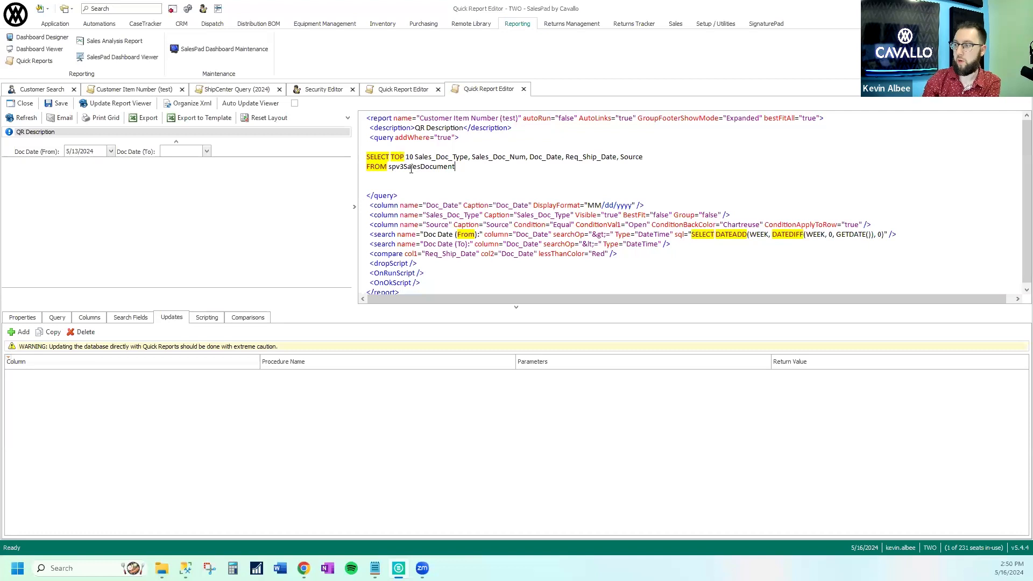
{"action": "left_click", "coordinate": [413, 157]}
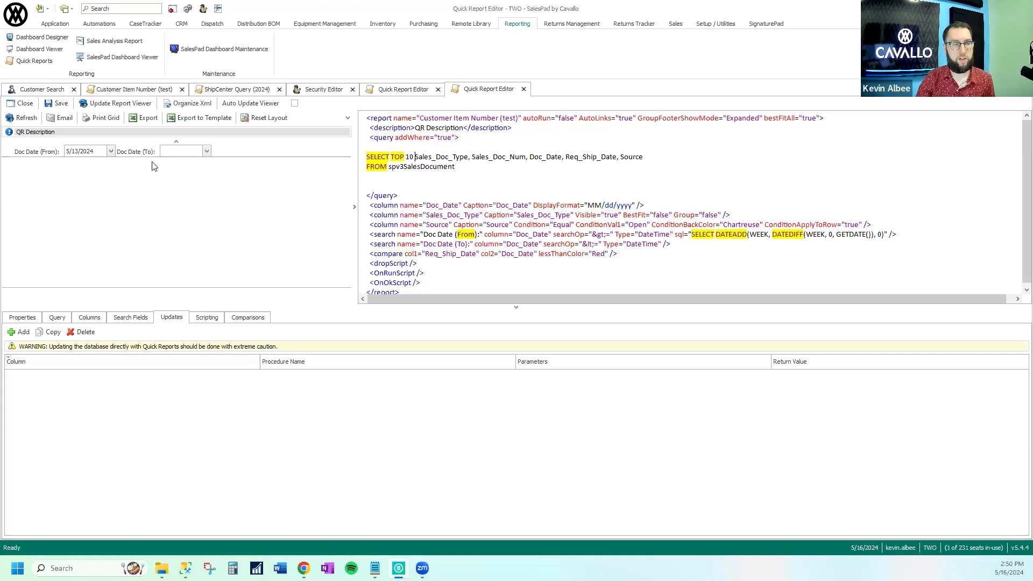
{"action": "left_click_drag", "start_coordinate": [414, 159], "coordinate": [388, 160]}
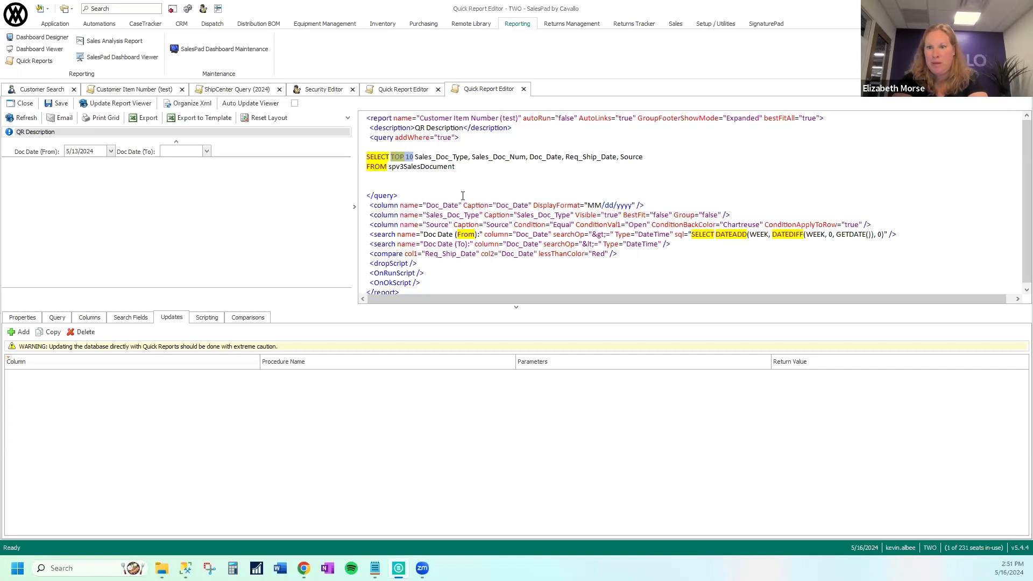
Search the Automation Lookup for existing automations, clear the Platform filter to list every platform, and close the lookup.
{"action": "left_click", "coordinate": [100, 24]}
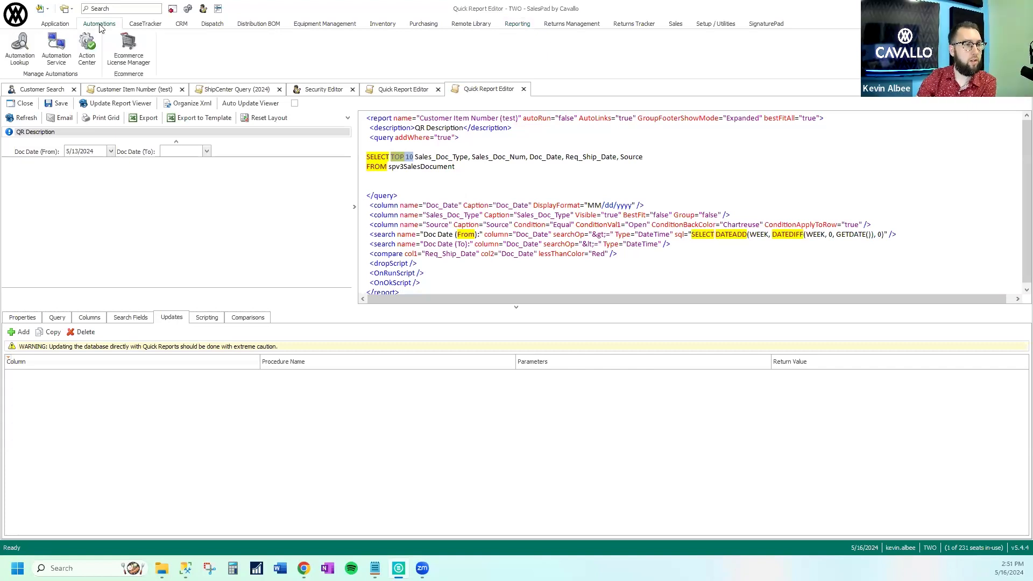
{"action": "left_click", "coordinate": [19, 51]}
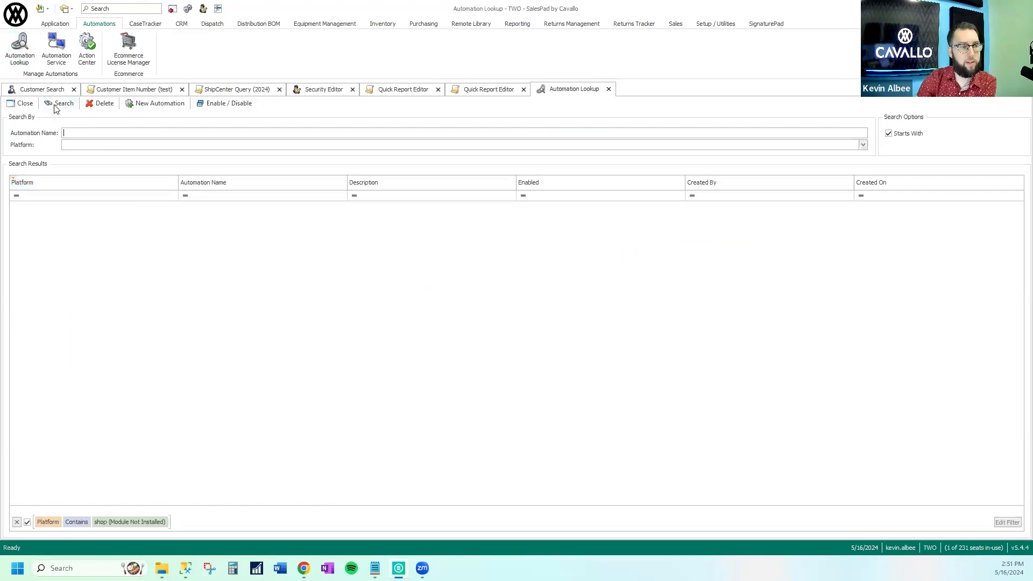
{"action": "left_click", "coordinate": [60, 105]}
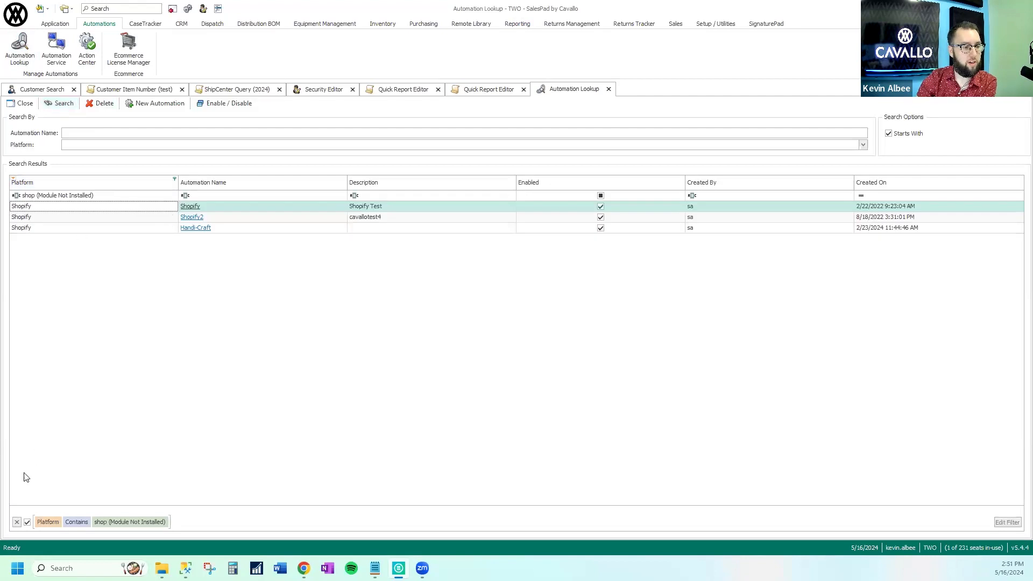
{"action": "left_click", "coordinate": [16, 522]}
{"action": "left_click", "coordinate": [20, 103]}
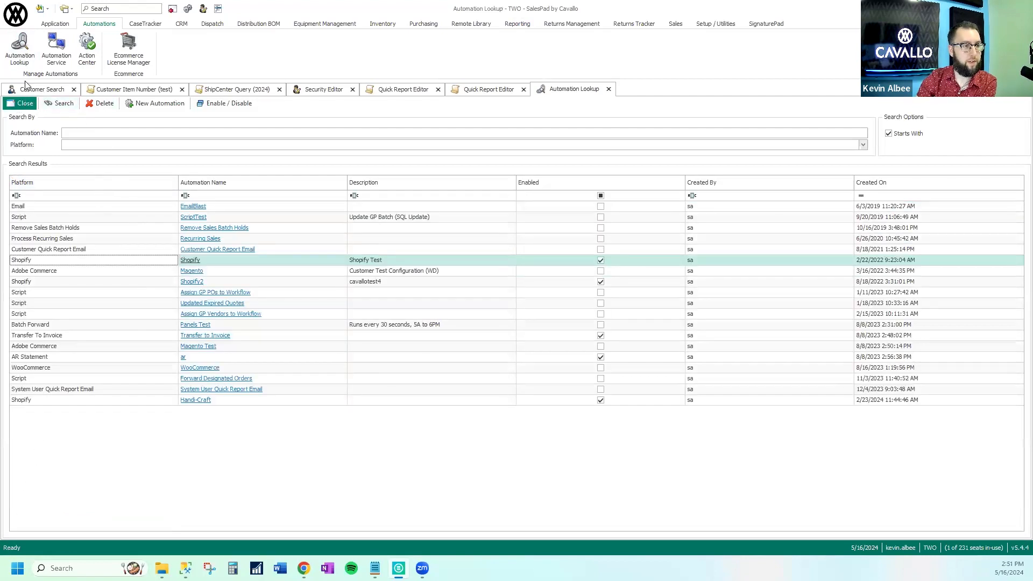
Create a new automation named Test123 on the System User Quick Report Email platform and select its required From Email setting.
{"action": "left_click", "coordinate": [20, 48]}
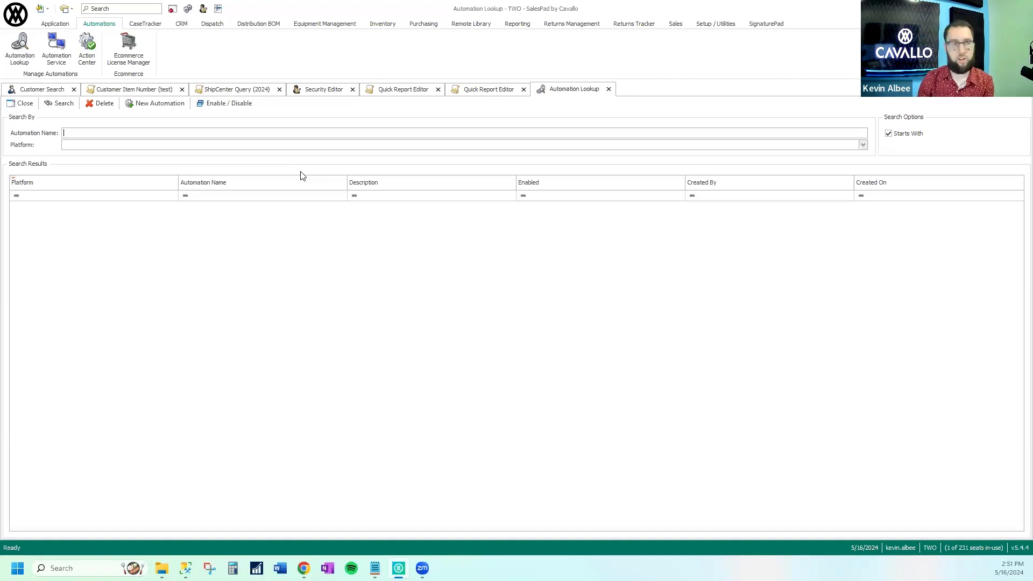
{"action": "left_click", "coordinate": [139, 104]}
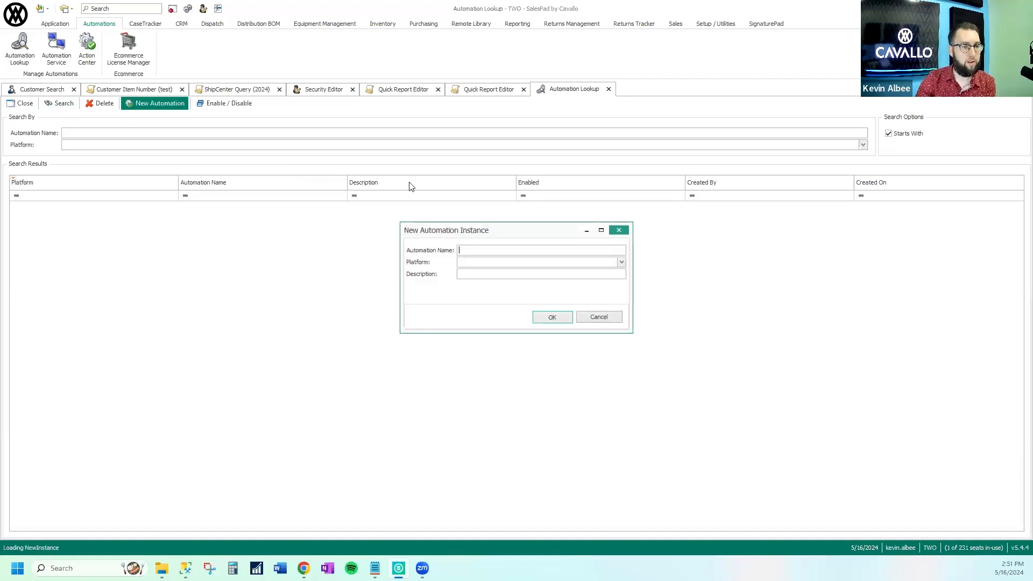
{"action": "left_click", "coordinate": [622, 262]}
{"action": "scroll", "coordinate": [622, 320], "scroll_direction": "down", "scroll_amount": 7}
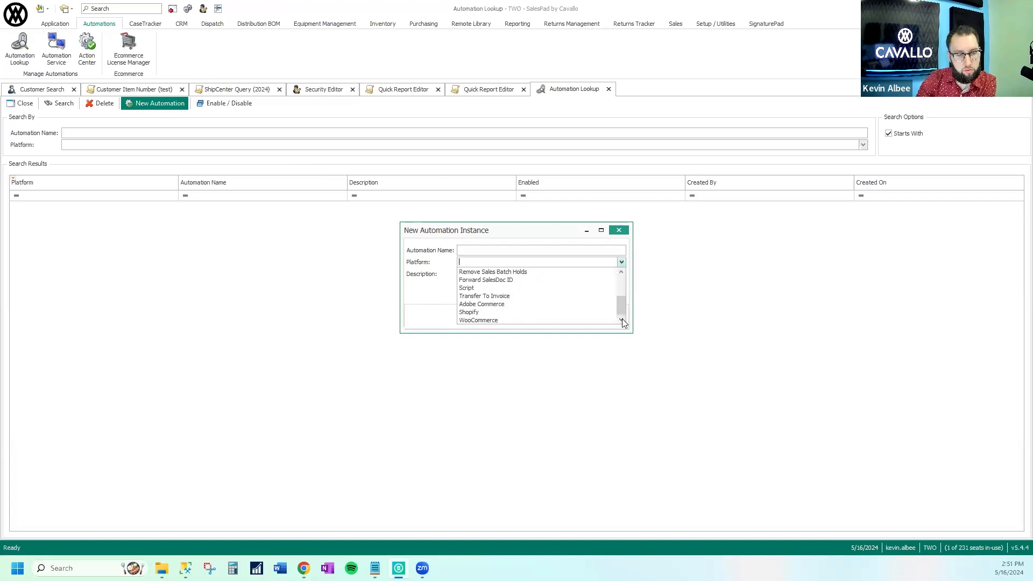
{"action": "left_click_drag", "start_coordinate": [624, 307], "coordinate": [625, 285]}
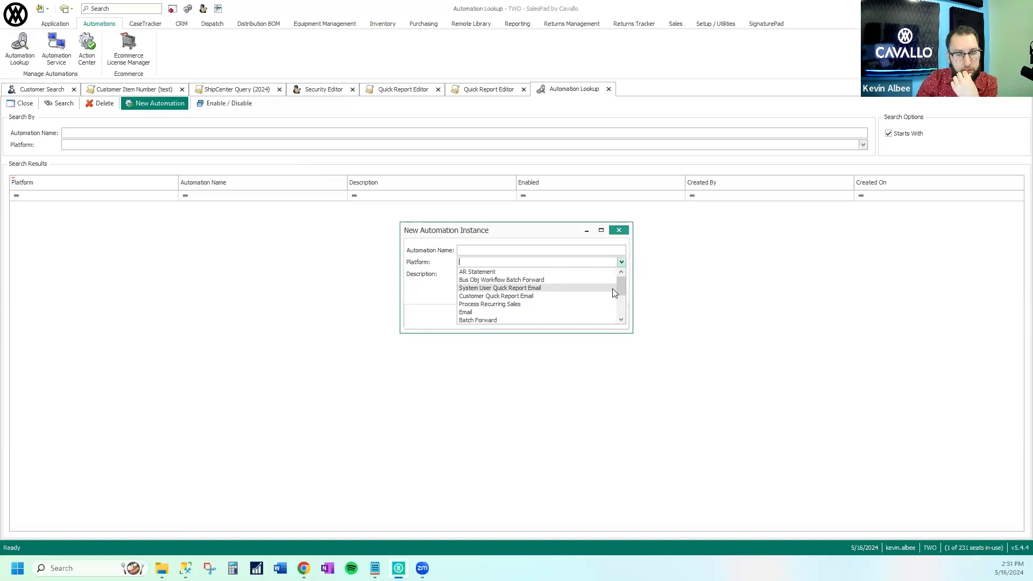
{"action": "left_click", "coordinate": [581, 293]}
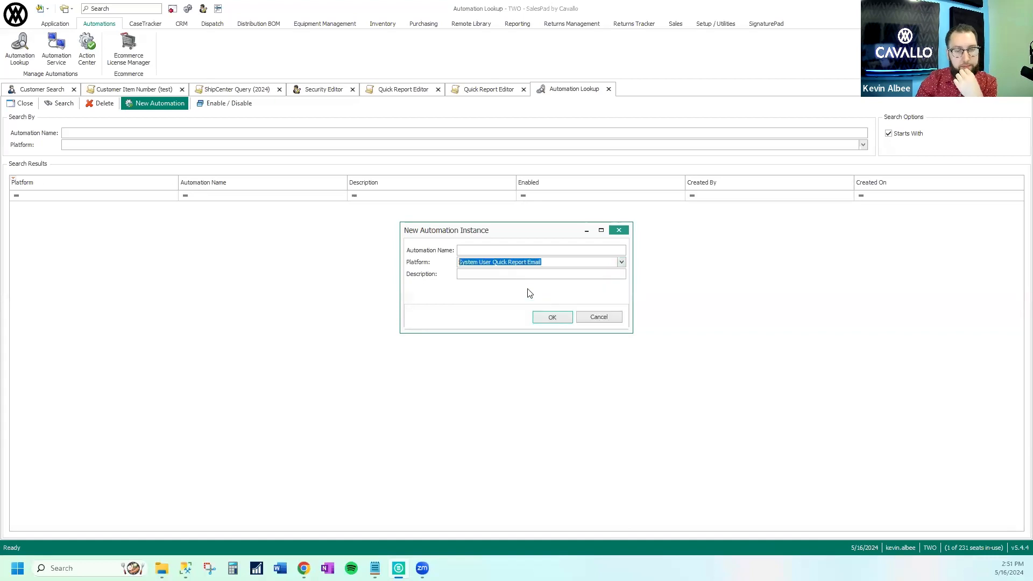
{"action": "left_click", "coordinate": [490, 251]}
{"action": "type", "text": "Test123"}
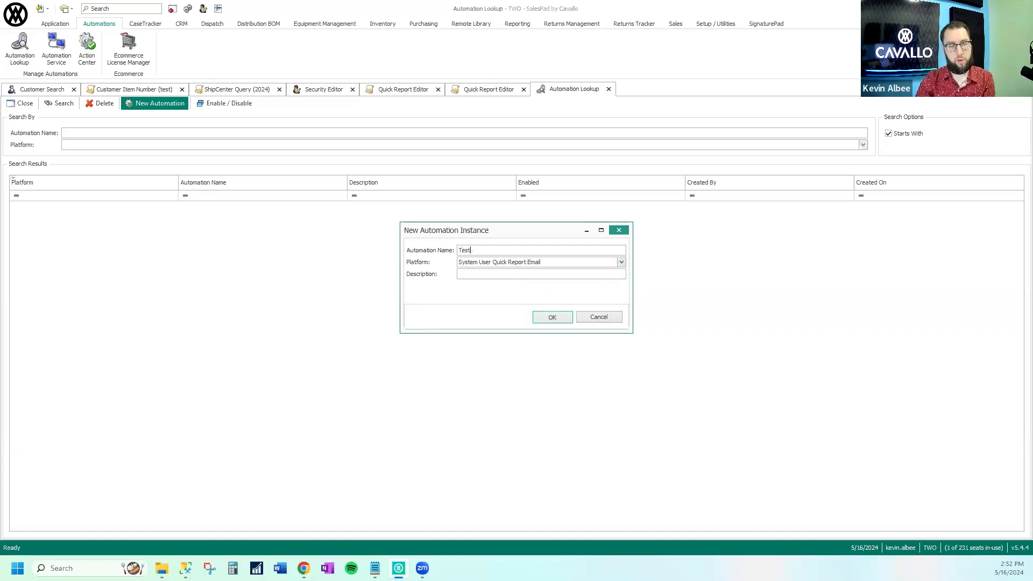
{"action": "left_click", "coordinate": [564, 321]}
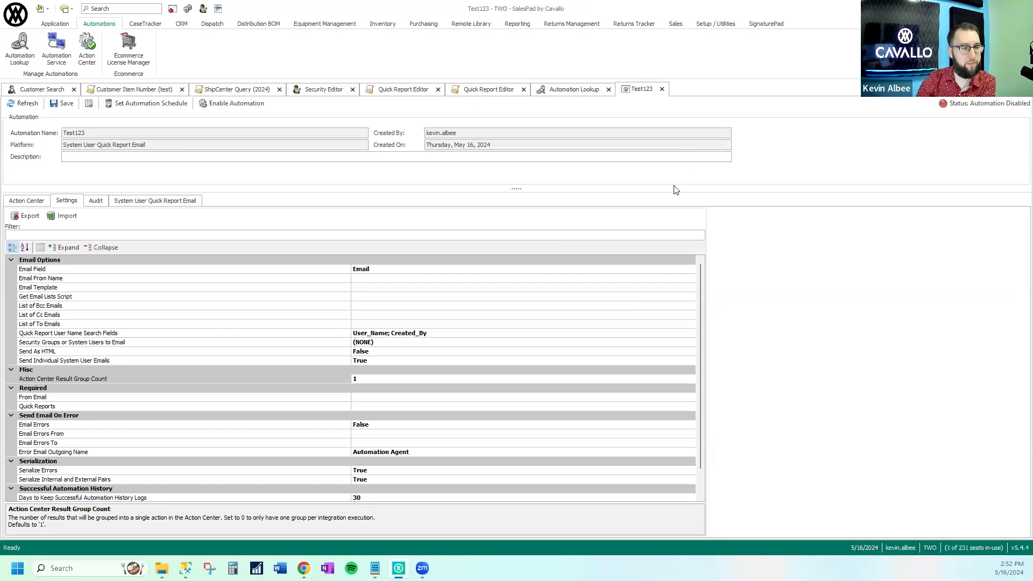
{"action": "left_click", "coordinate": [367, 399]}
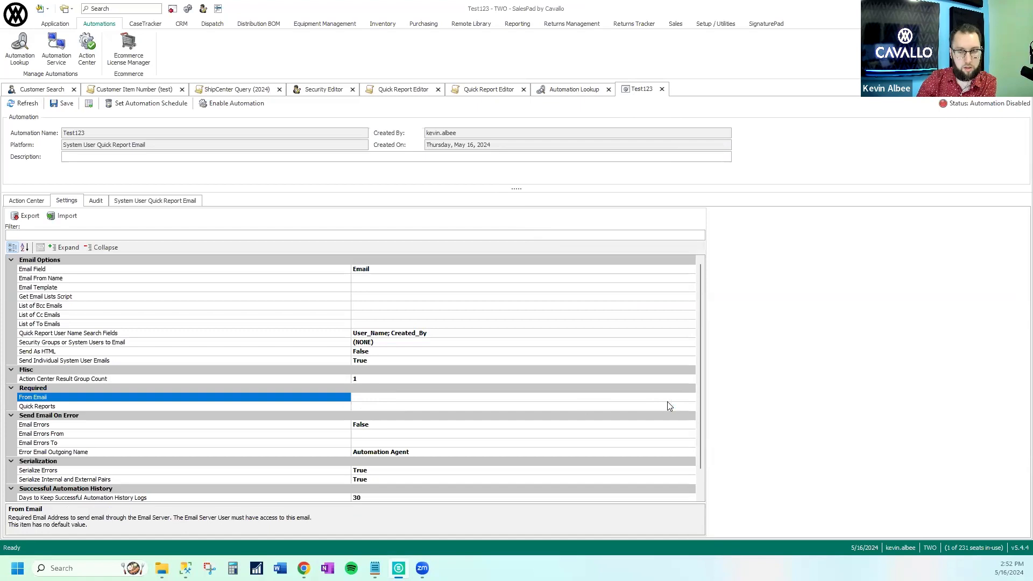
Set the automation's Quick Reports setting to (Webinar 24) General Configuration and select the List of Bcc Emails setting.
{"action": "left_click", "coordinate": [690, 404]}
{"action": "left_click", "coordinate": [691, 407]}
{"action": "left_click", "coordinate": [356, 416]}
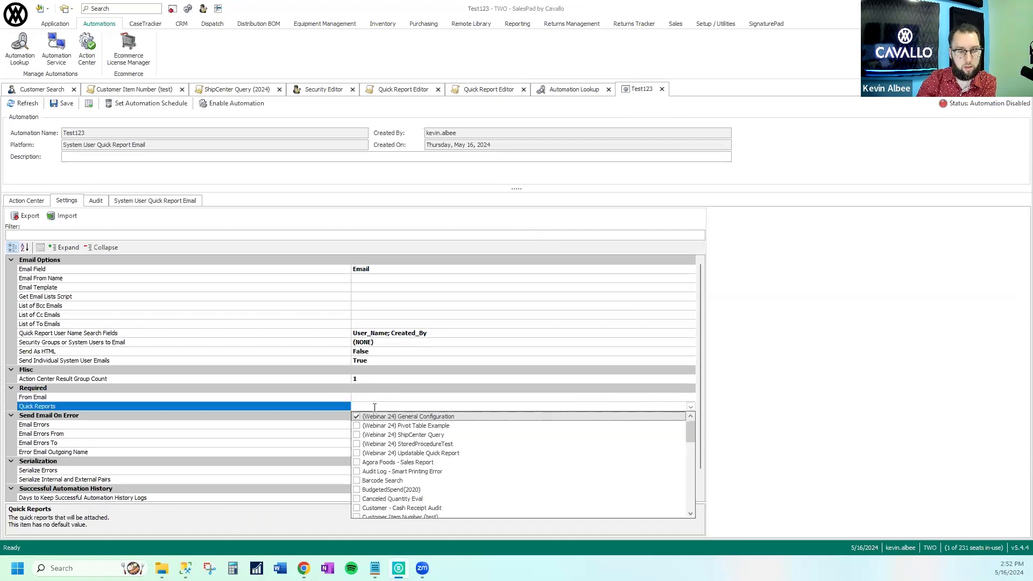
{"action": "left_click", "coordinate": [377, 406]}
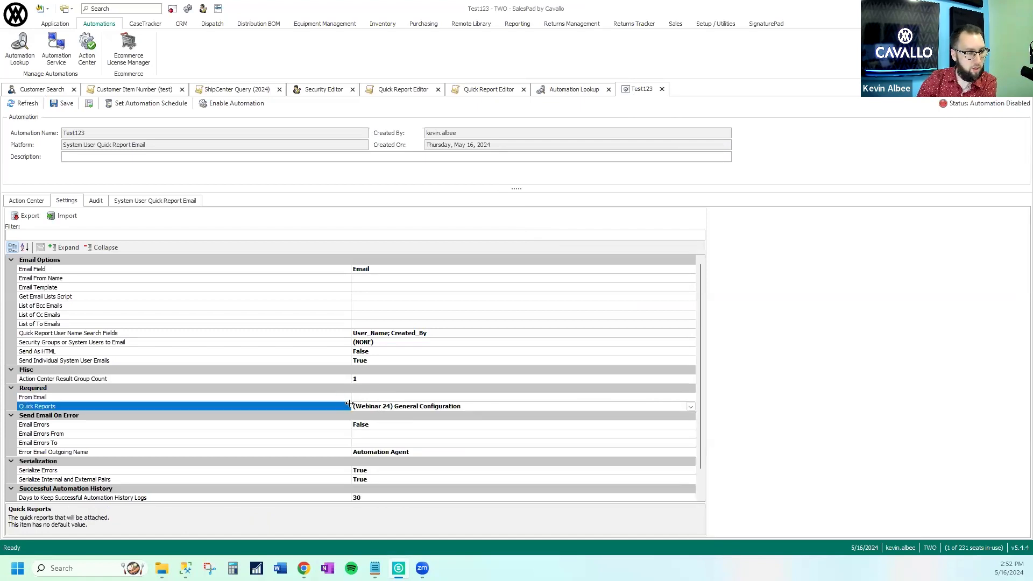
{"action": "left_click", "coordinate": [117, 304]}
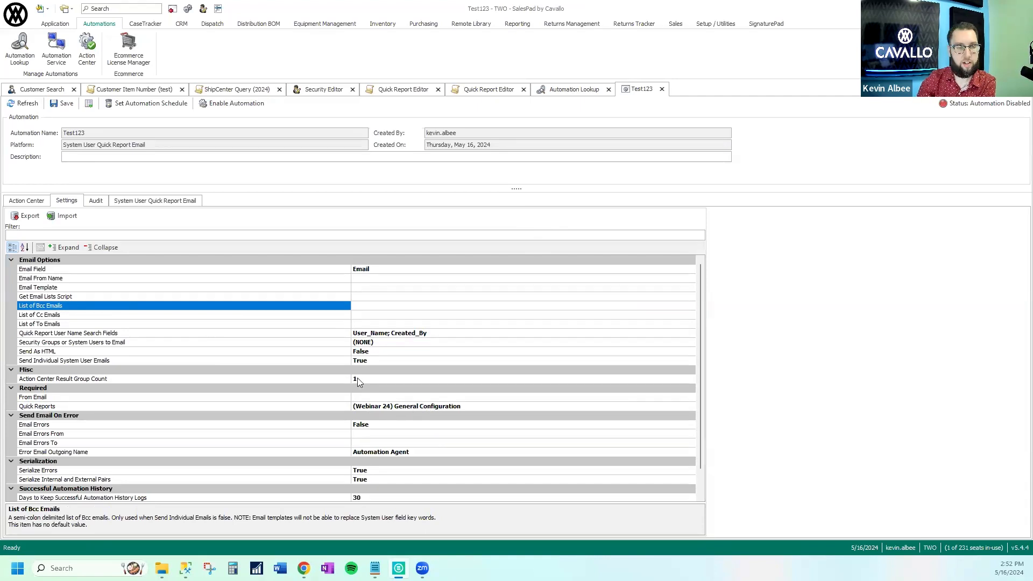
Try out an automation schedule with frequency type Once A Day for Monday through Friday, and discard it.
{"action": "left_click", "coordinate": [124, 99]}
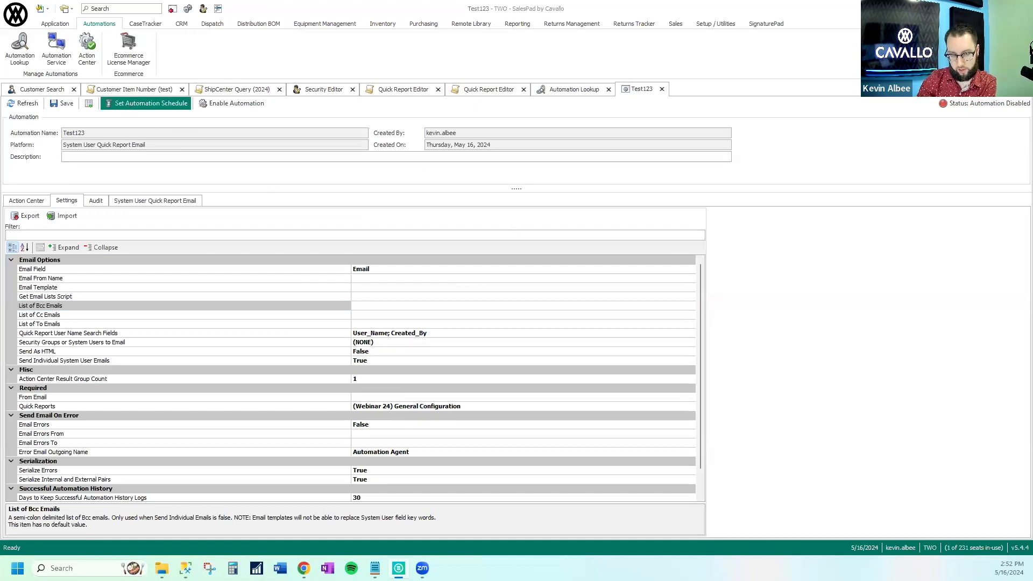
{"action": "left_click", "coordinate": [521, 157]}
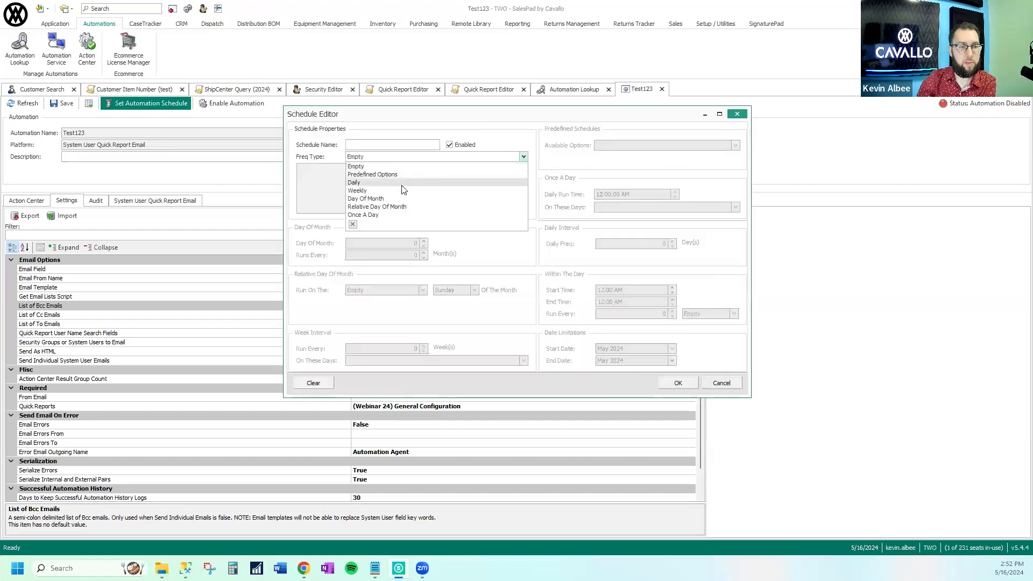
{"action": "left_click", "coordinate": [364, 215]}
{"action": "left_click", "coordinate": [735, 207]}
{"action": "left_click", "coordinate": [600, 217]}
{"action": "left_click", "coordinate": [601, 227]}
{"action": "scroll", "coordinate": [626, 258], "scroll_direction": "down", "scroll_amount": 1}
{"action": "left_click", "coordinate": [599, 272]}
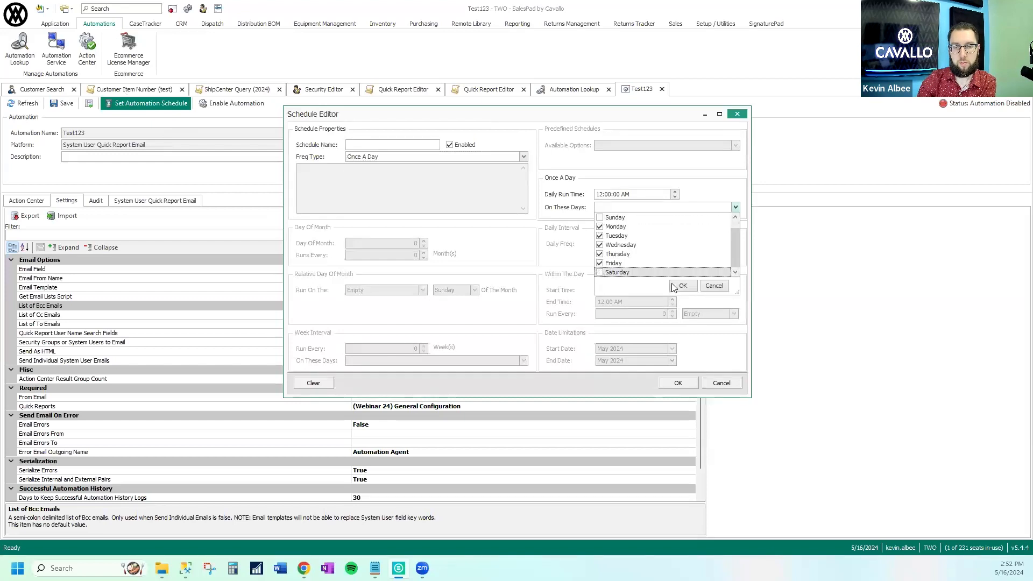
{"action": "left_click", "coordinate": [683, 286]}
{"action": "left_click_drag", "start_coordinate": [320, 113], "coordinate": [444, 194]}
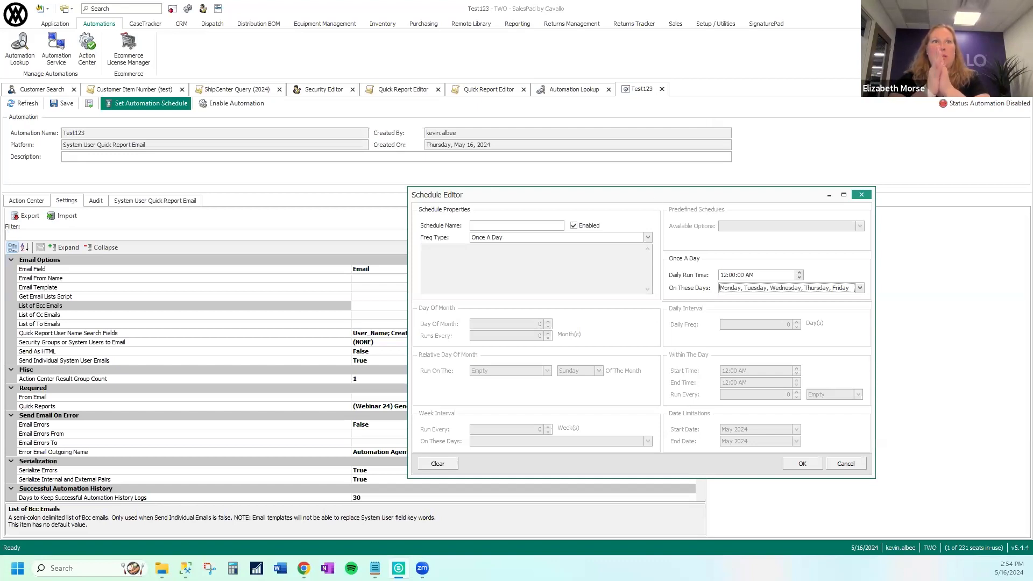
{"action": "left_click", "coordinate": [846, 464]}
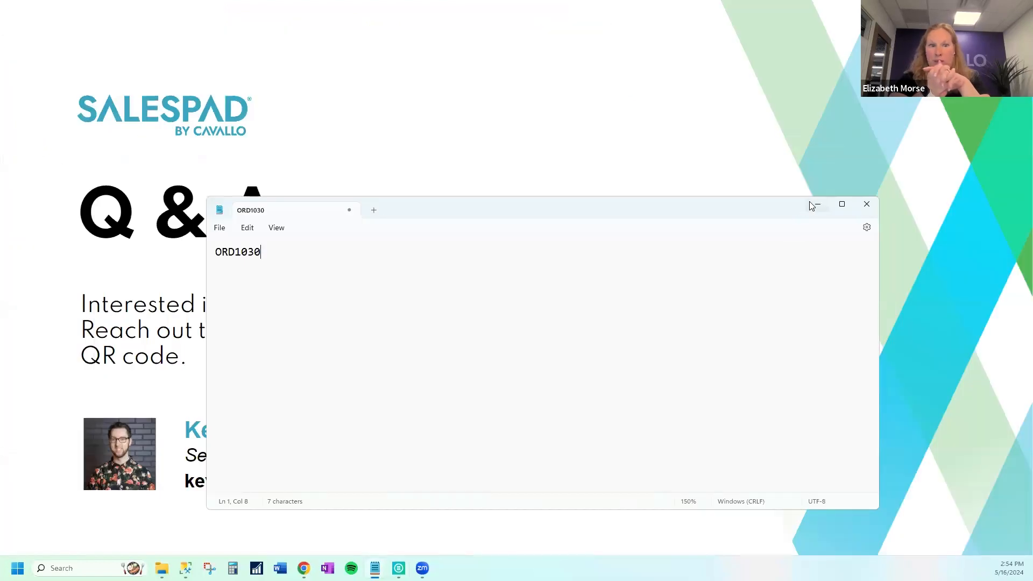
{"action": "left_click", "coordinate": [811, 204]}
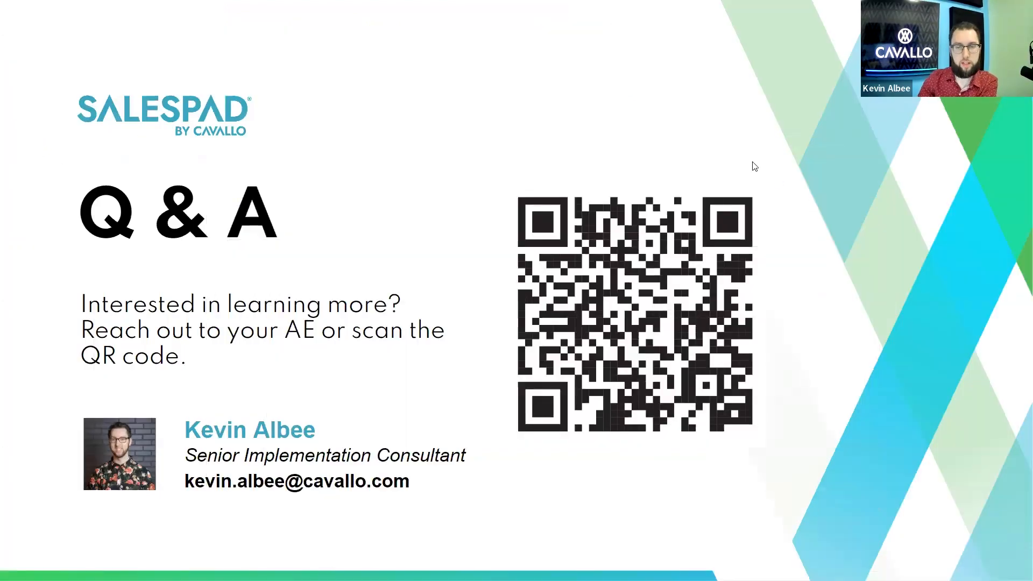
{"action": "key", "text": "Left"}
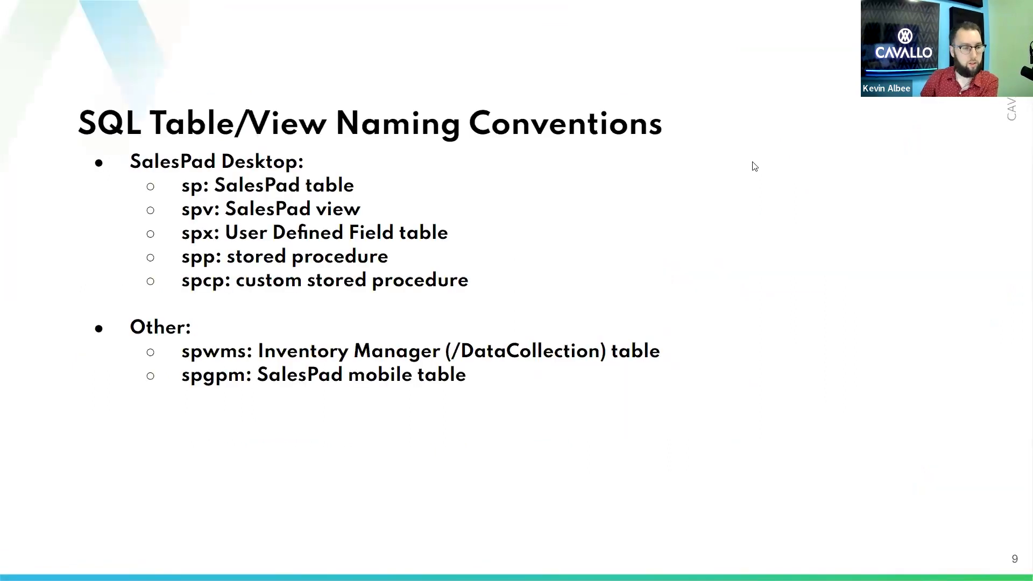
{"action": "key", "text": "Left"}
{"action": "key", "text": "Left"}
{"action": "key", "text": "Left"}
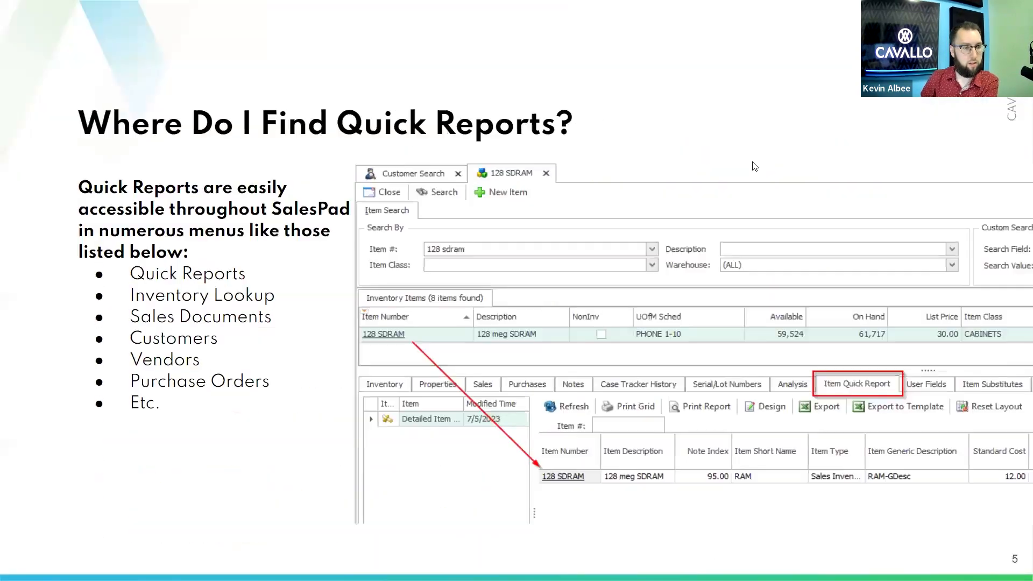
{"action": "key", "text": "Right"}
{"action": "key", "text": "Right"}
{"action": "key", "text": "Right"}
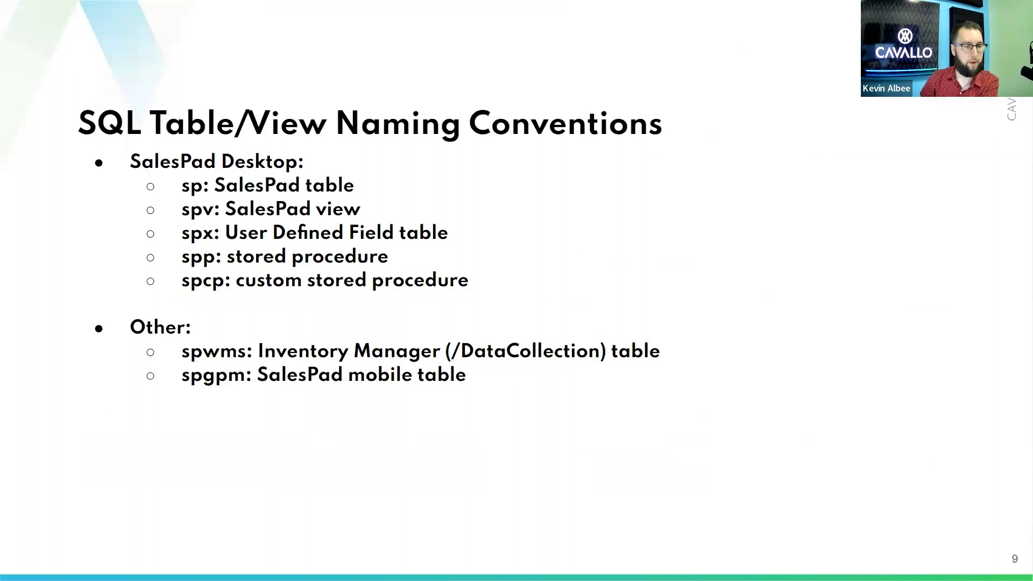